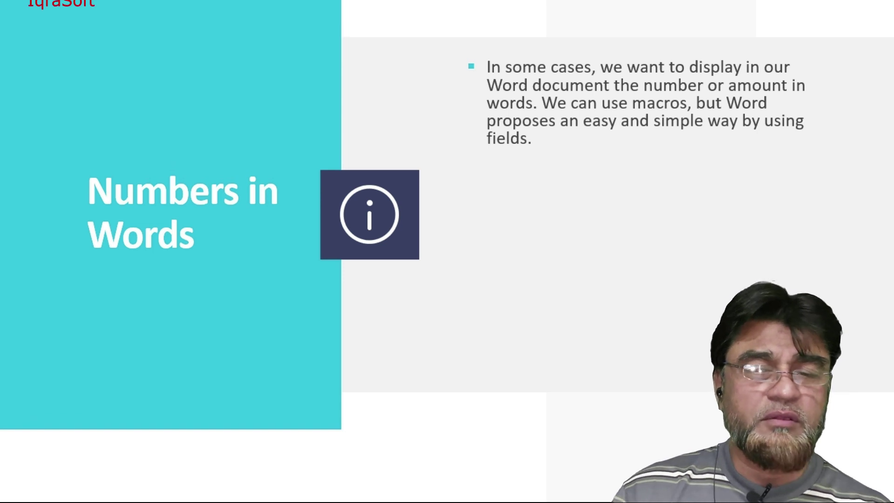
# Reveal the bullet on placing the cursor where the number or amount in words goes.
pyautogui.press('Right')
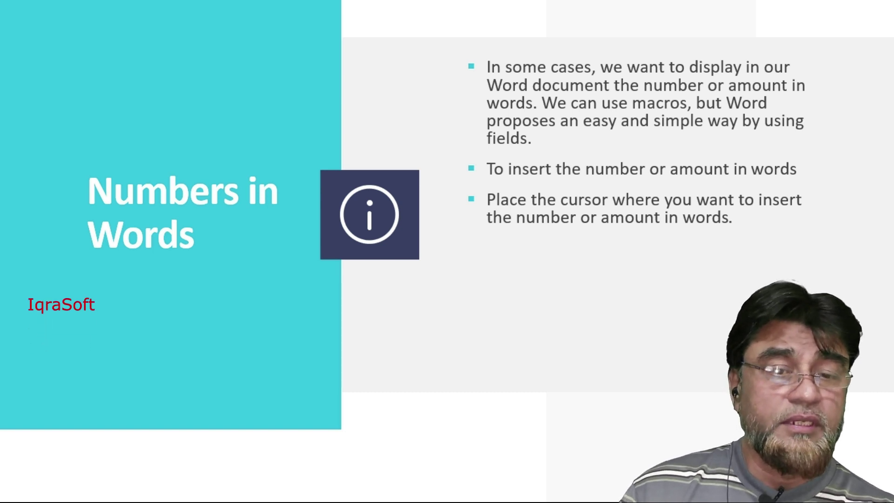
# Show the Insert > Quick Parts > Fields bullets and the 'twelve thousand three hundred forty-five' example.
pyautogui.press('Right')
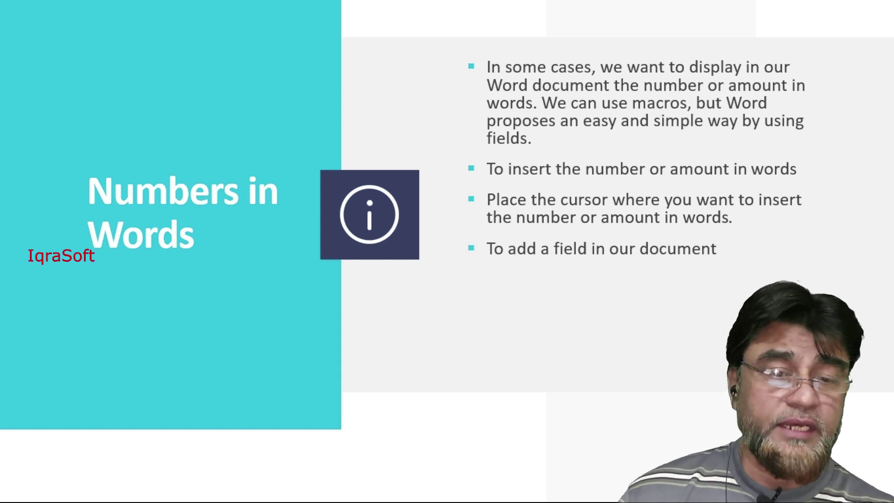
pyautogui.press('Right')
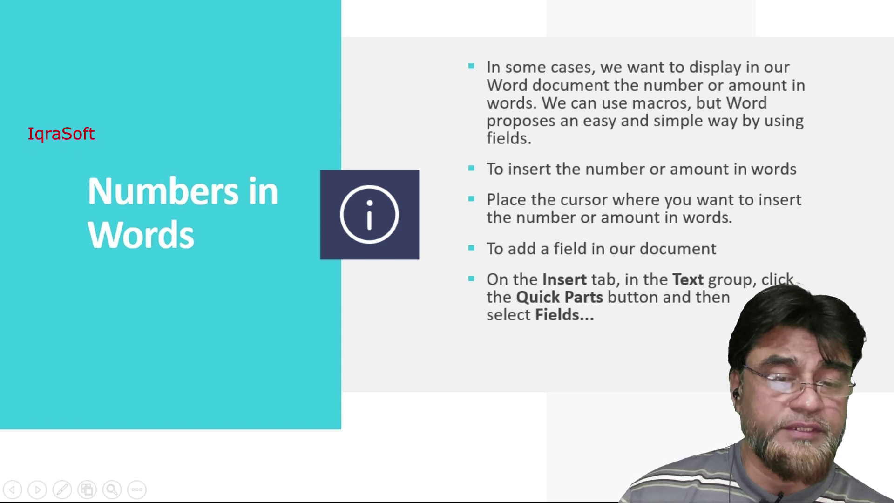
pyautogui.press('Right')
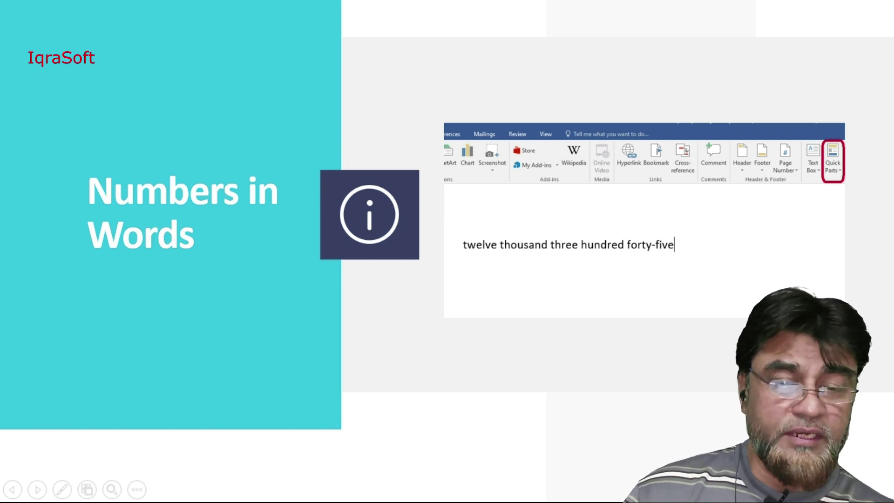
# Go to the slide on typing the field code { = 1290 \* CardText } from the keyboard.
pyautogui.press('Right')
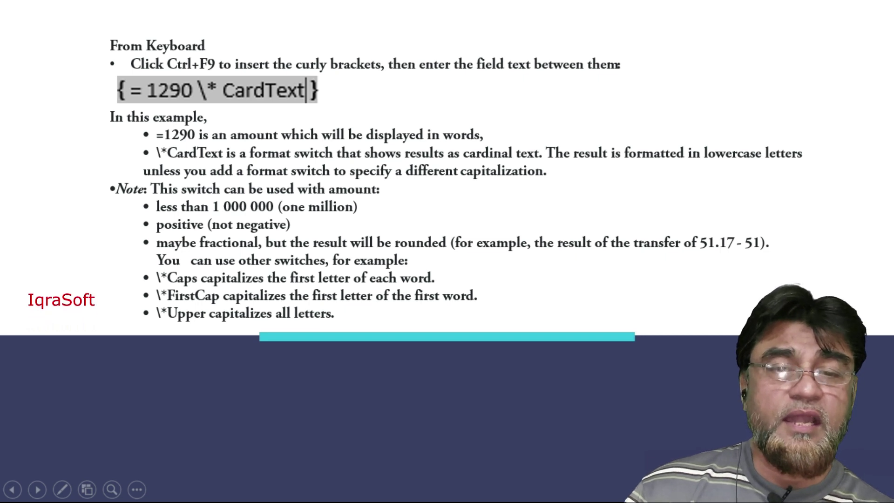
# Replay the field-code example, then move to the slide comparing \*Caps, \*FirstCap and \*Upper outputs.
pyautogui.press('Right')
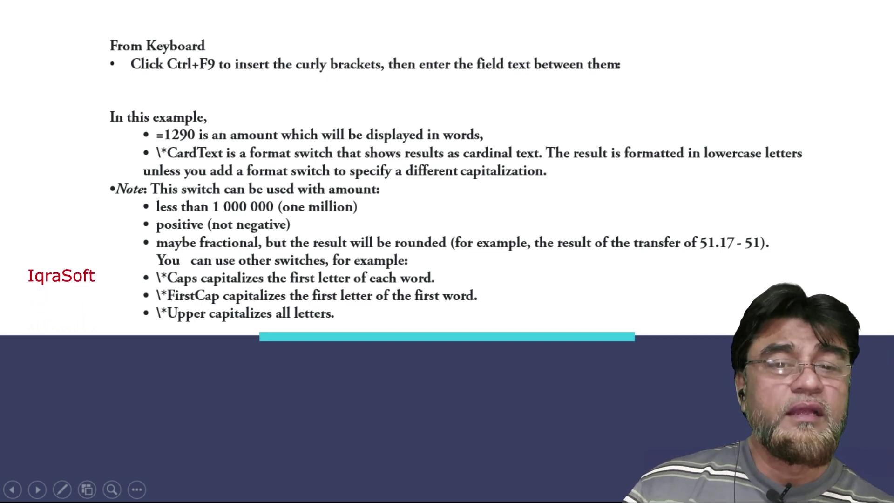
pyautogui.press('Right')
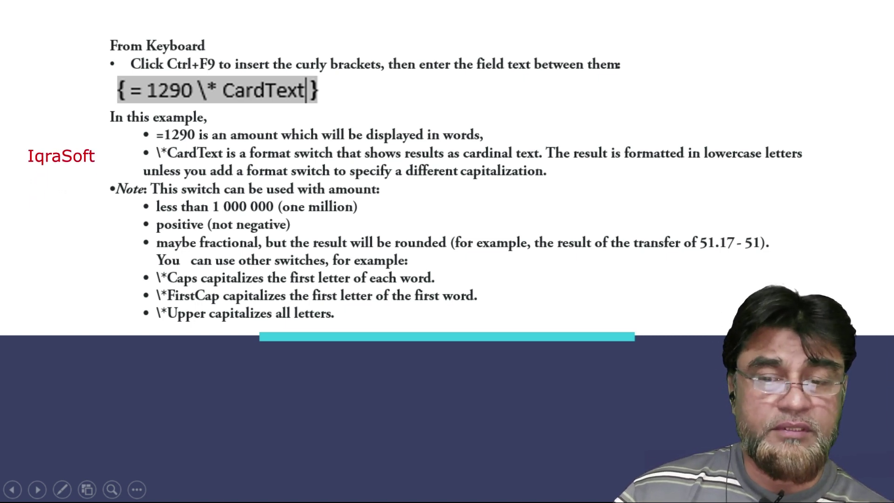
pyautogui.press('Right')
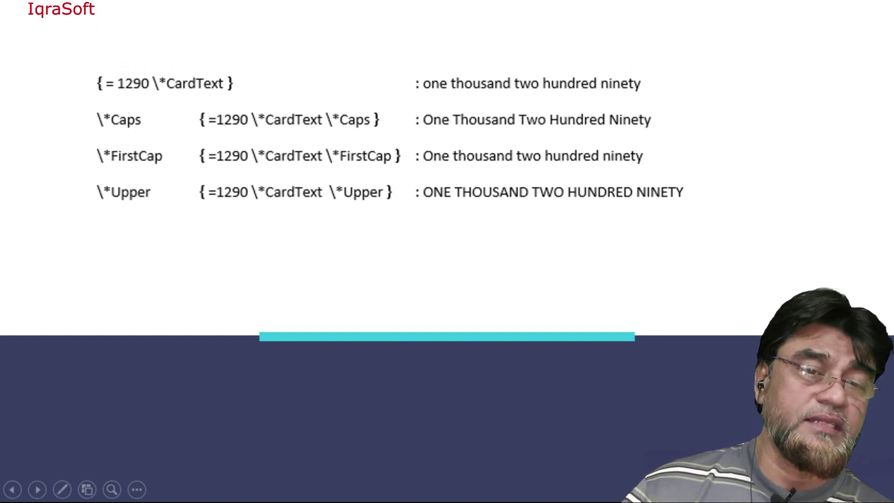
# Show the Lower and Roman switch notes with the mccxc and MCCXC examples.
pyautogui.press('Right')
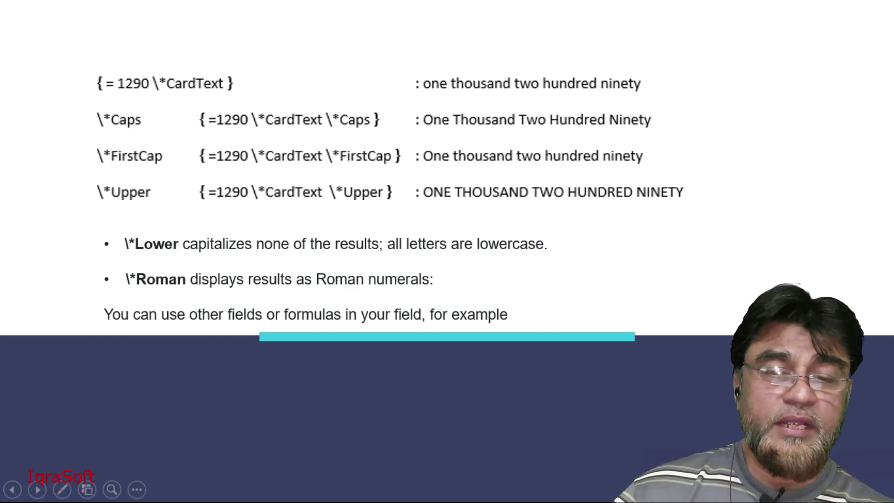
pyautogui.press('Right')
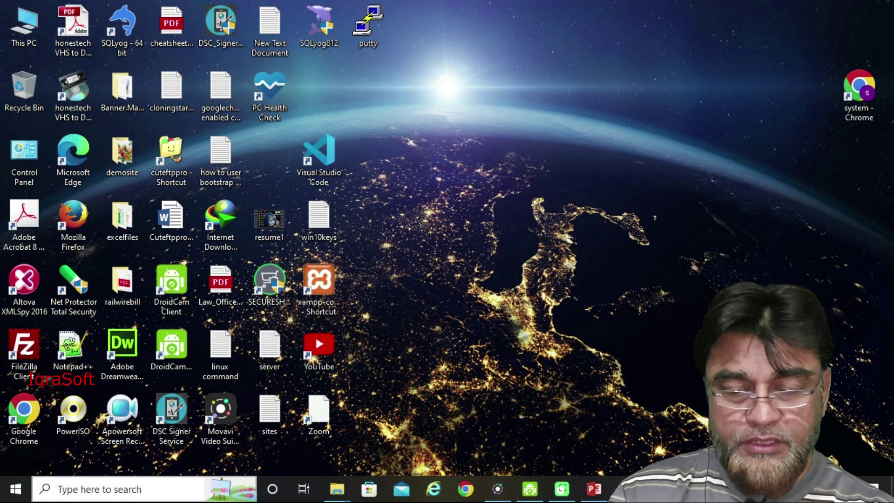
# Launch Word 2016 by searching 'word' and start a blank document.
pyautogui.write('word')
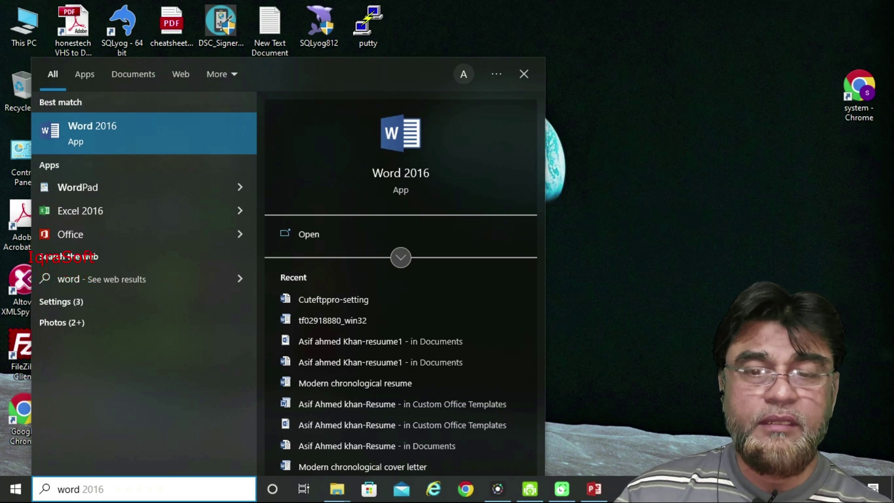
pyautogui.press('Return')
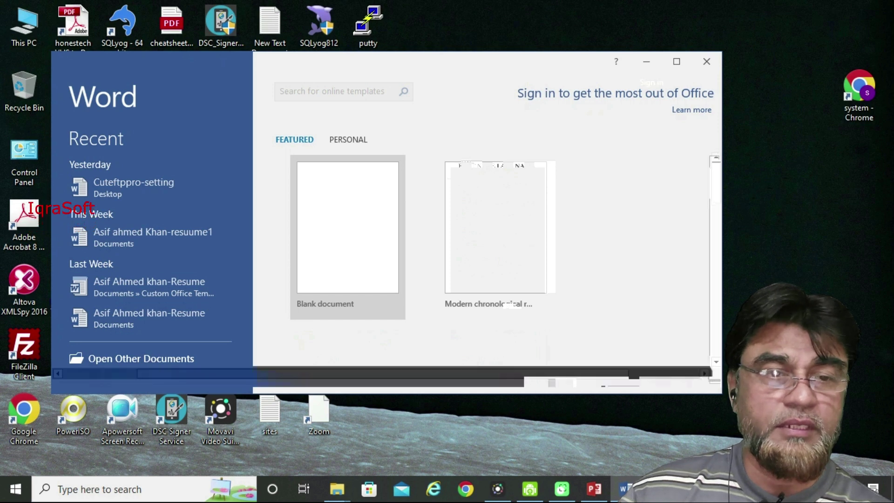
pyautogui.press('Return')
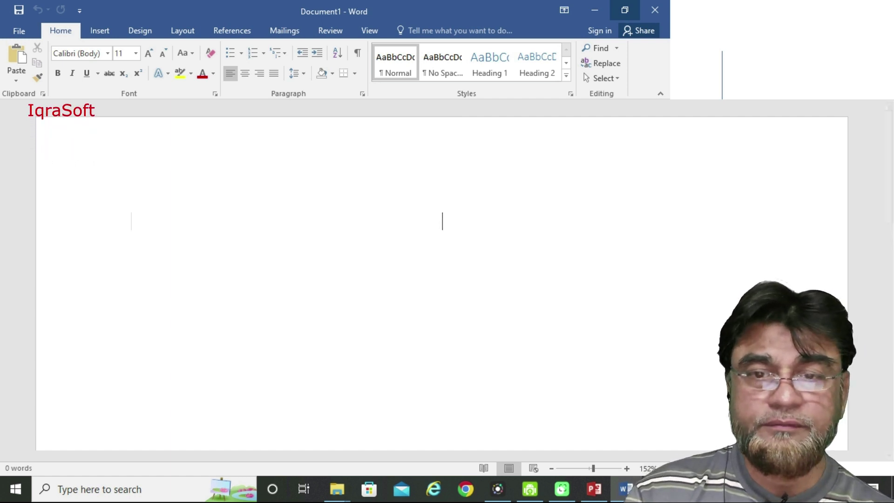
# Maximize the Word window showing the new blank Document1.
pyautogui.press('Escape')
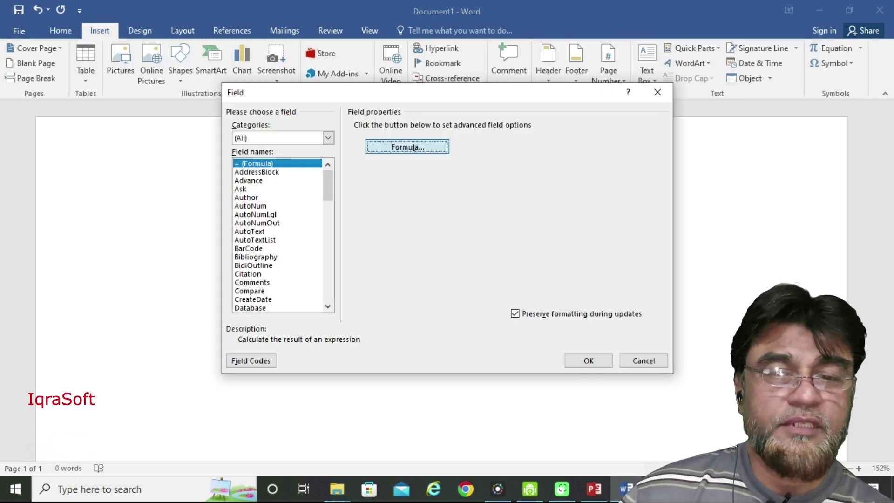
# Insert an =12345 \* Cardtext formula field spelling the number in words and enlarge its line to 20 pt.
pyautogui.press('Escape')
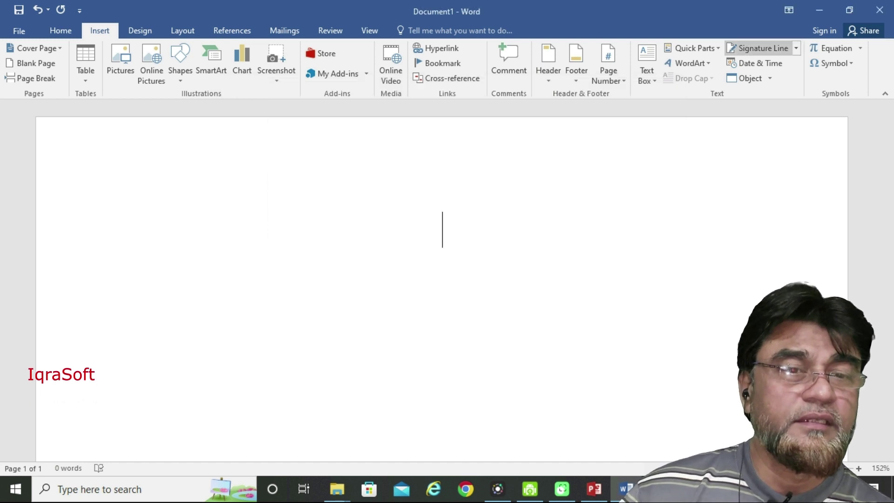
pyautogui.click(695, 48)
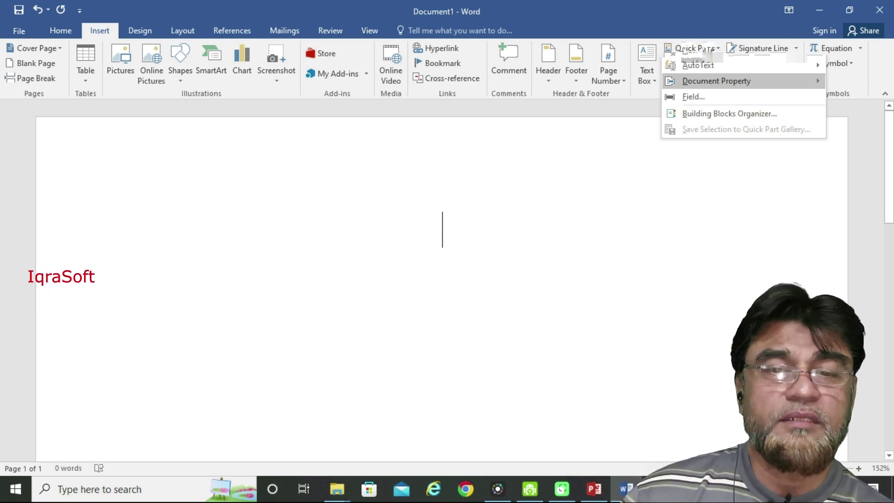
pyautogui.click(693, 96)
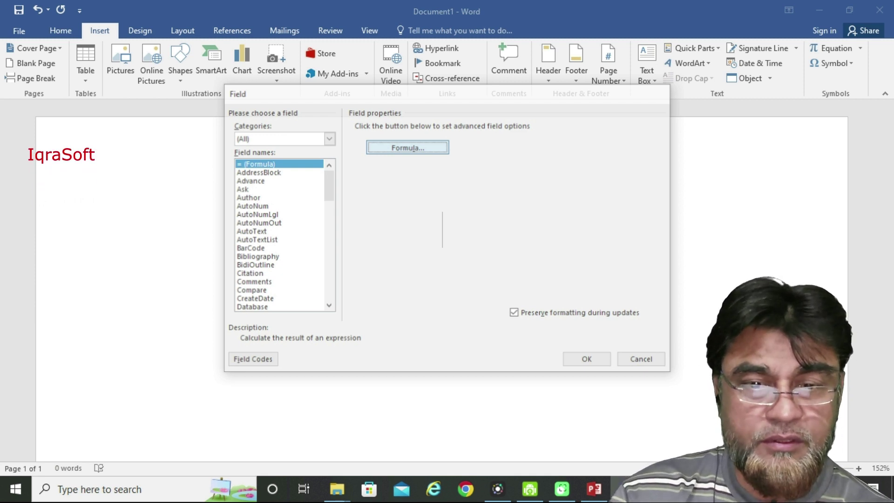
pyautogui.click(408, 148)
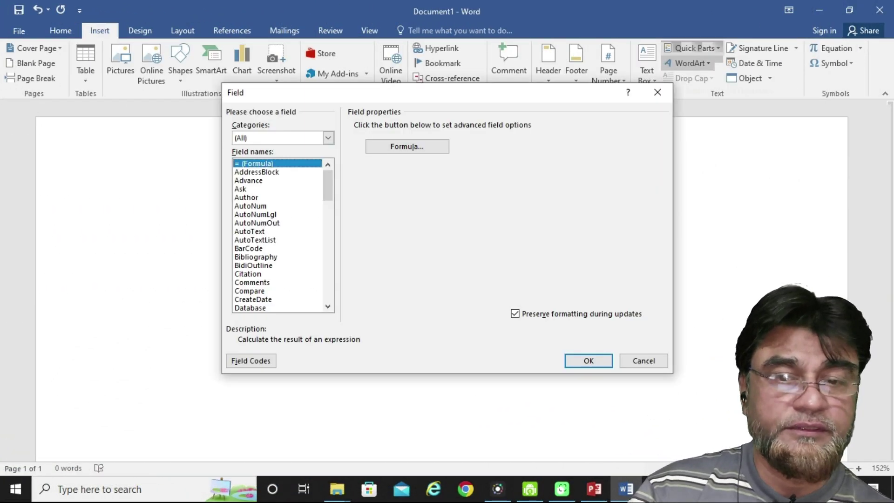
pyautogui.hotkey('alt', 'l')
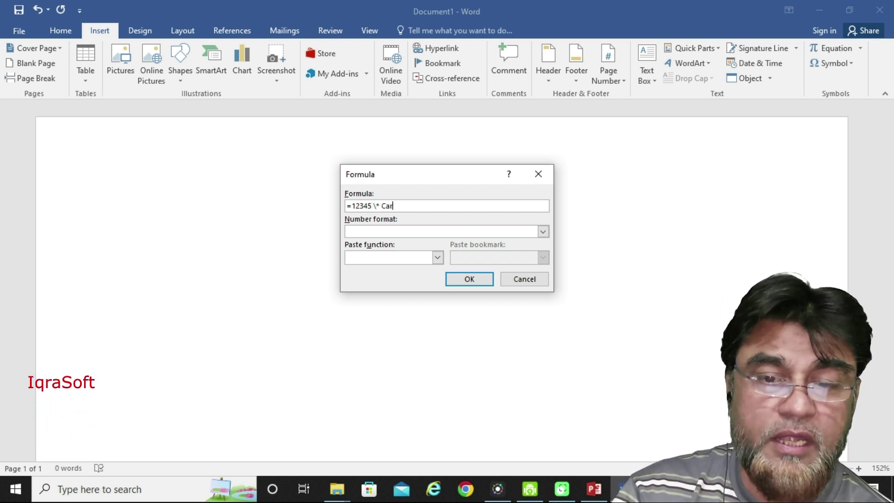
pyautogui.write('dtext')
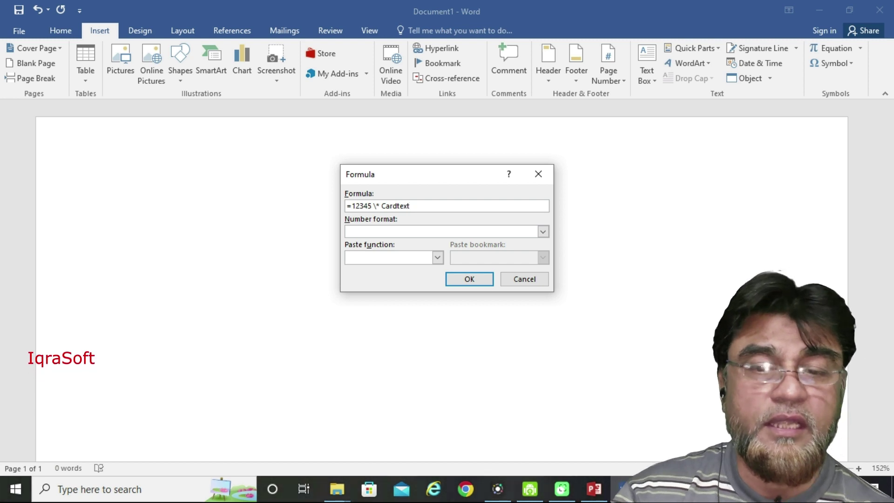
pyautogui.press('Return')
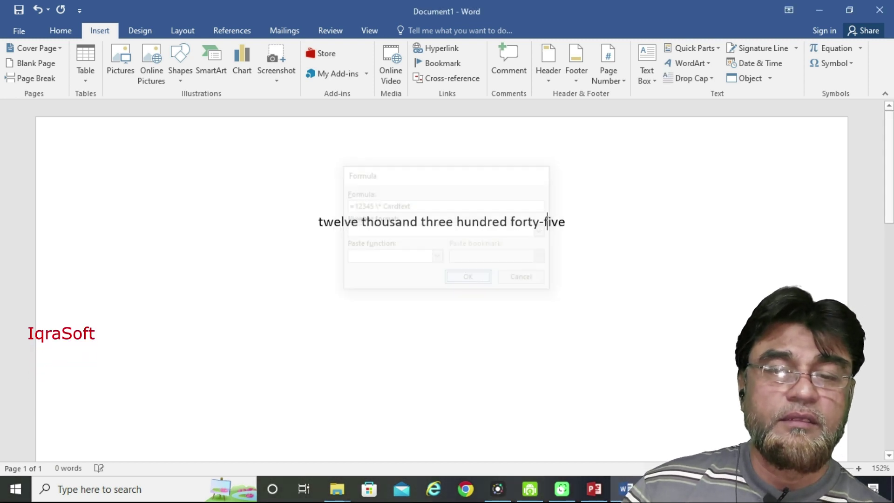
pyautogui.tripleClick(344, 222)
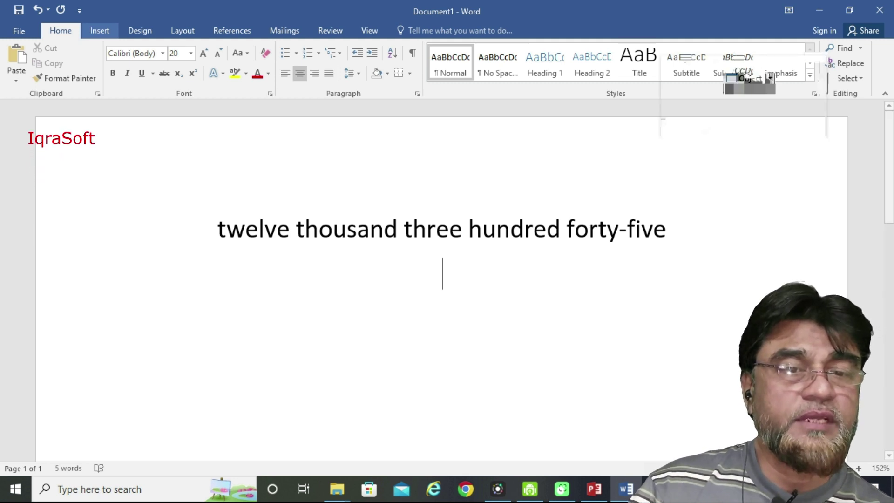
pyautogui.click(690, 93)
# Insert an =1290 \* Cardtext field reading 'one thousand two hundred ninety', then start a { =1290 } field code below.
pyautogui.hotkey('alt', 'l')
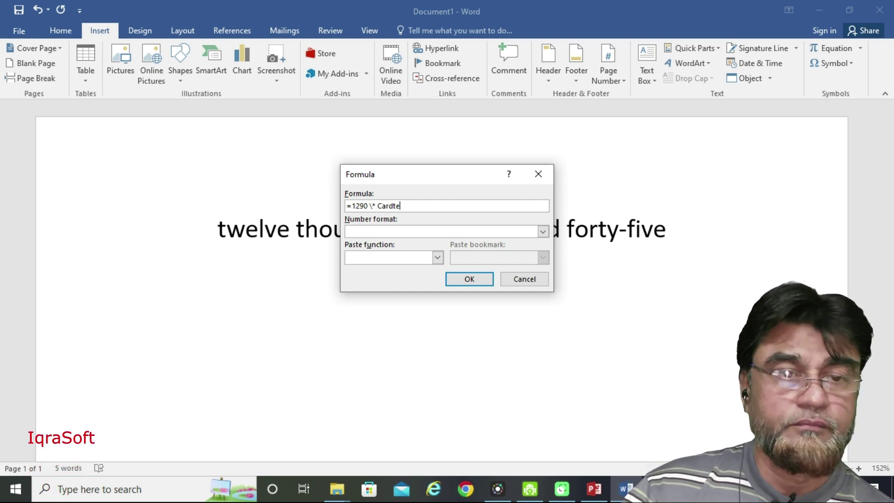
pyautogui.press('Return')
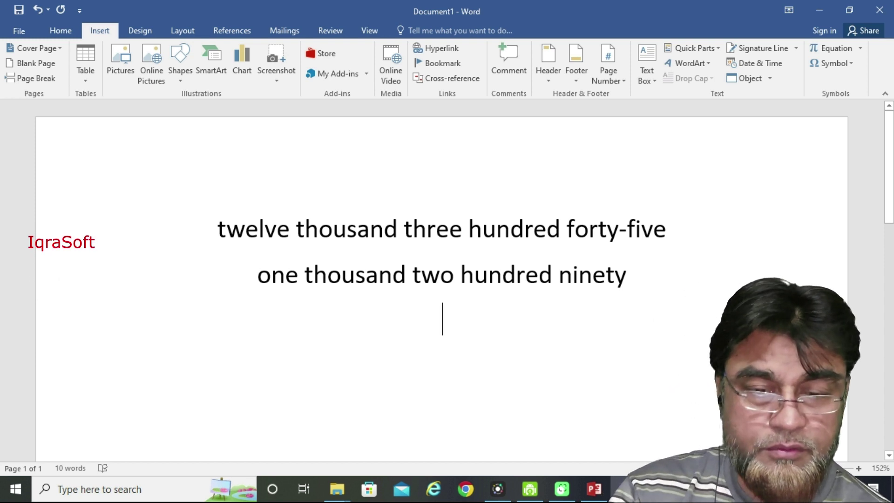
pyautogui.hotkey('shift', 'F9')
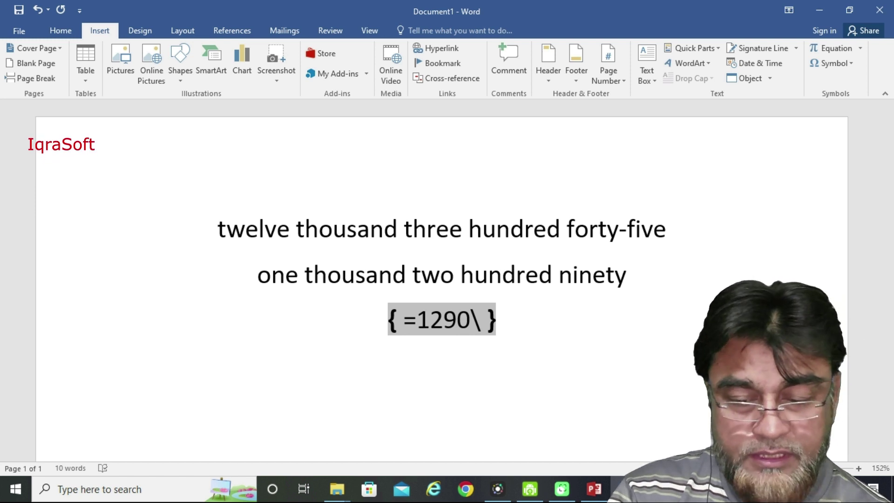
# Add \*Cardtext \*Caps to the field code and update it to 'One Thousand Two Hundred Ninety'.
pyautogui.write('\\*Cardtext \\')
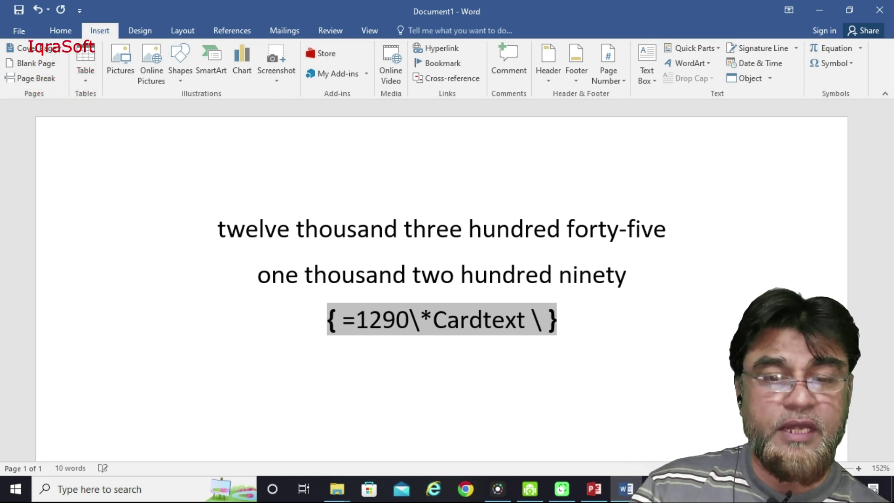
pyautogui.write('*Caps')
pyautogui.rightClick(546, 321)
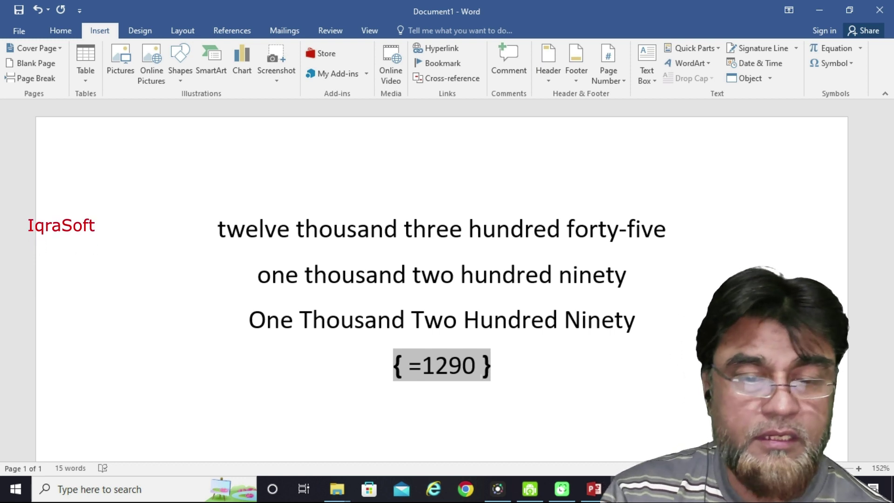
# Add \*Cardtext \*Upper switches to the 1290 field and update it to show ONE THOUSAND TWO HUNDRED NINETY.
pyautogui.write('\\*Card')
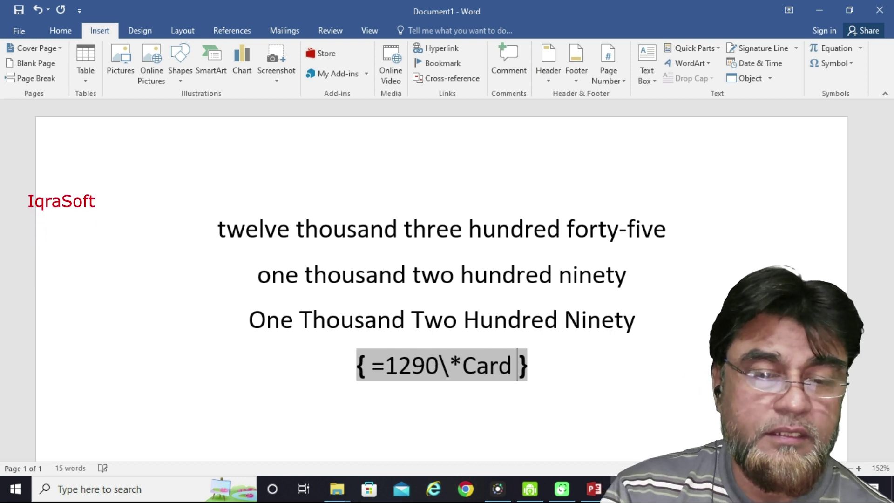
pyautogui.write('text')
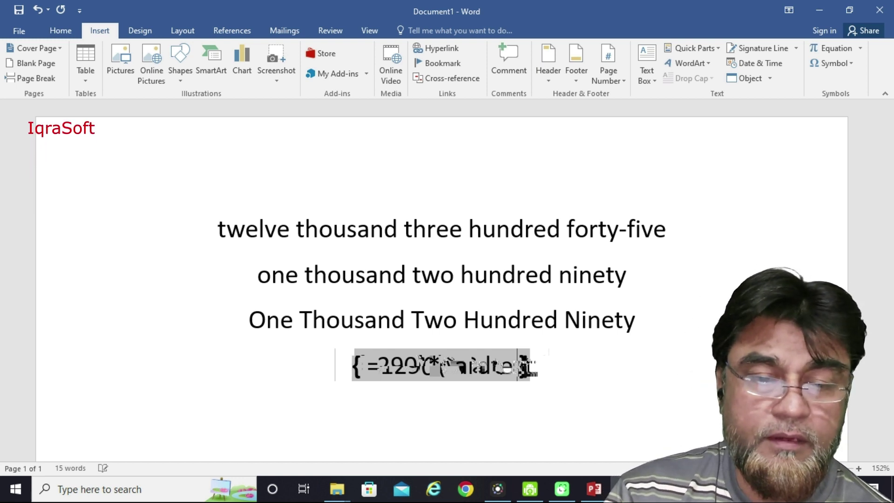
pyautogui.write('\\*')
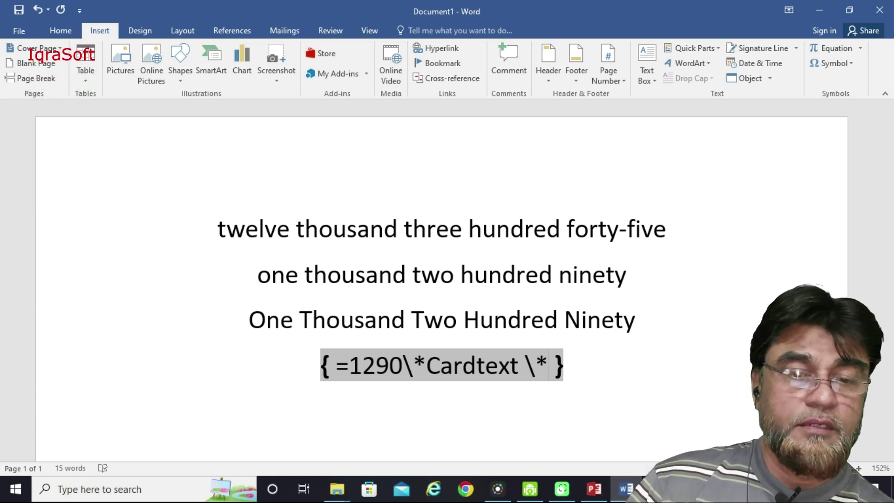
pyautogui.press('F9')
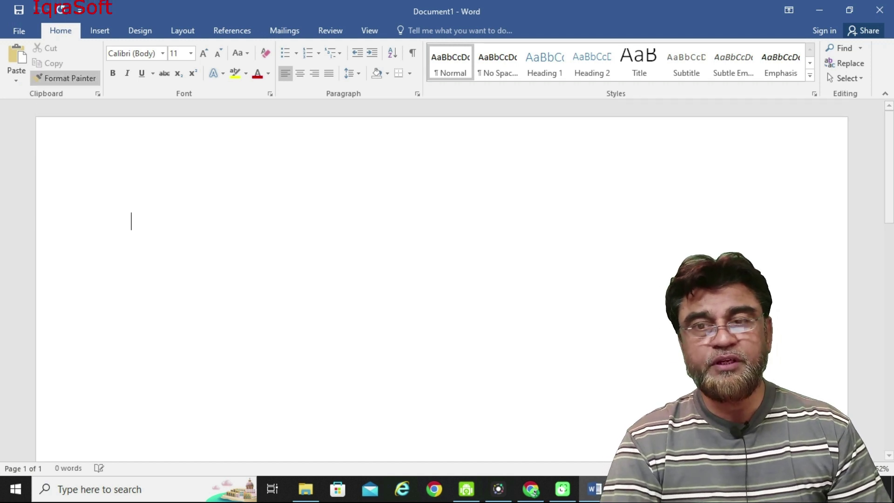
# Insert a 3-column, 1-row table and narrow its first column.
pyautogui.click(100, 30)
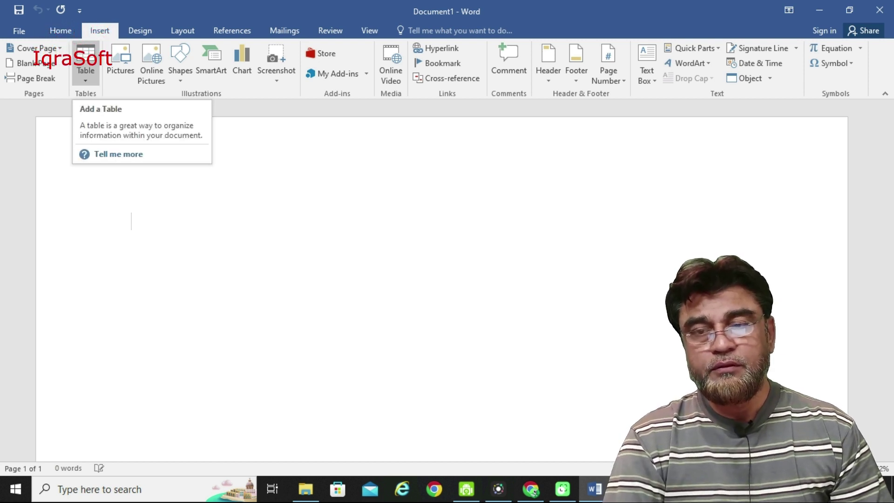
pyautogui.click(85, 70)
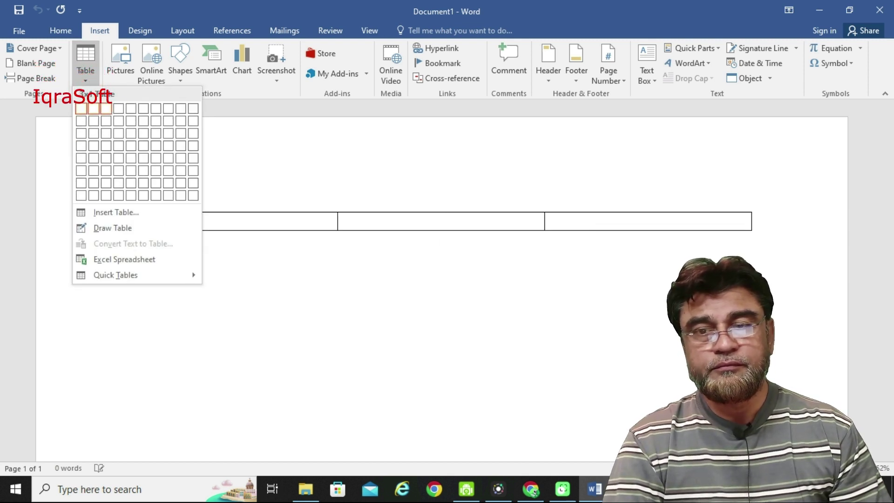
pyautogui.click(107, 108)
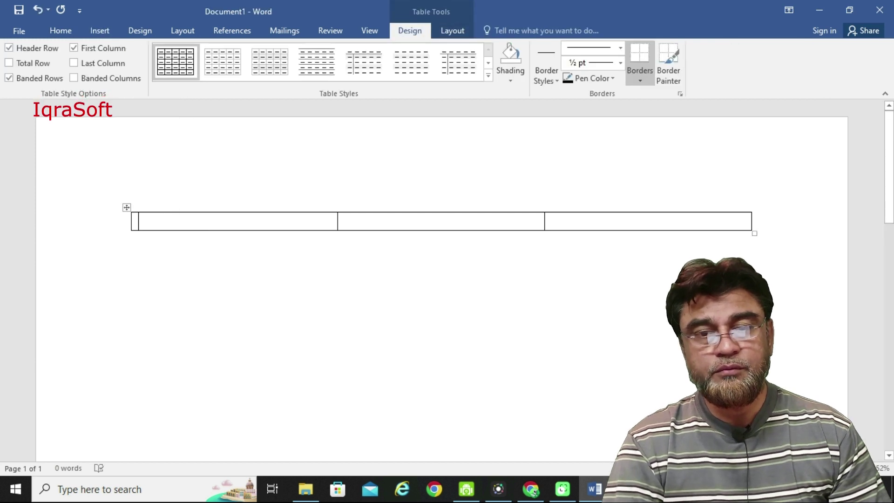
pyautogui.moveTo(337, 221); pyautogui.dragTo(202, 221)
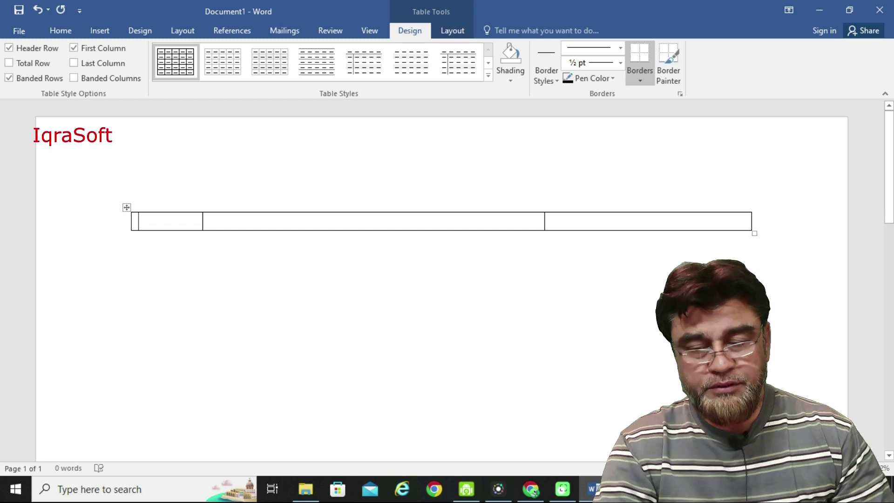
# Type the headers Sr. No., Subject and Marks.
pyautogui.write('Sr. n')
pyautogui.press('BackSpace')
pyautogui.write('No.')
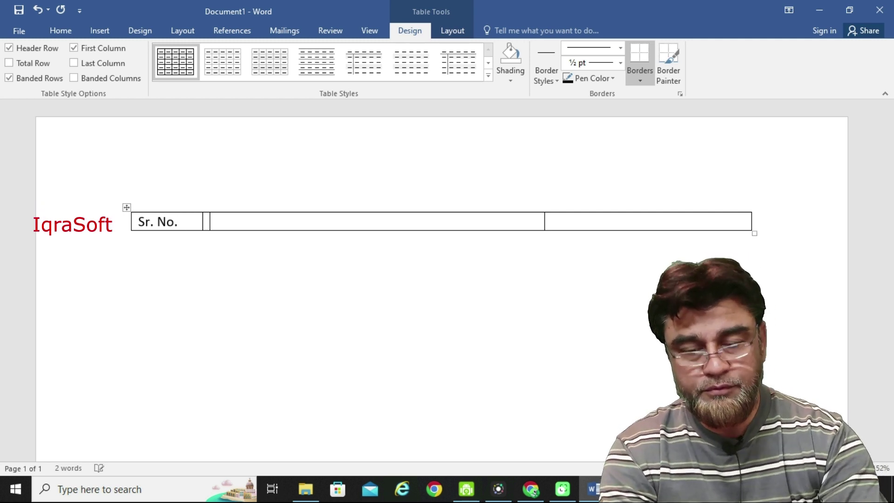
pyautogui.write('Subj')
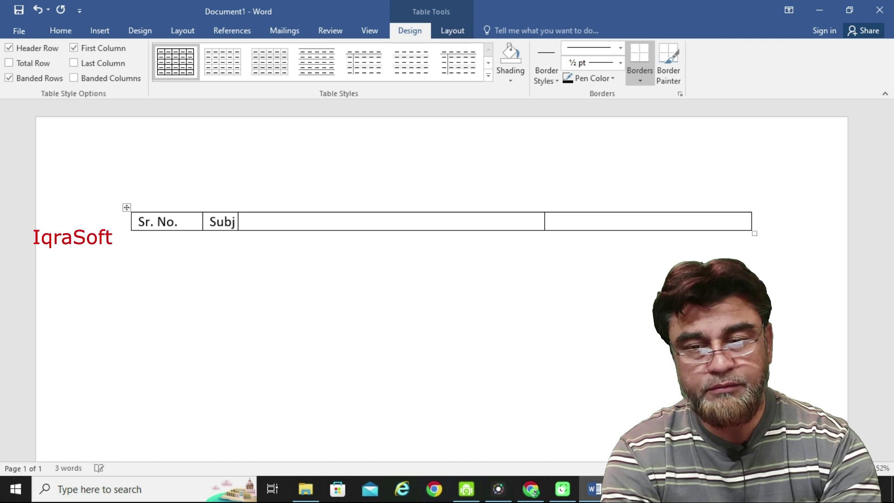
pyautogui.write('ect')
pyautogui.press('Tab')
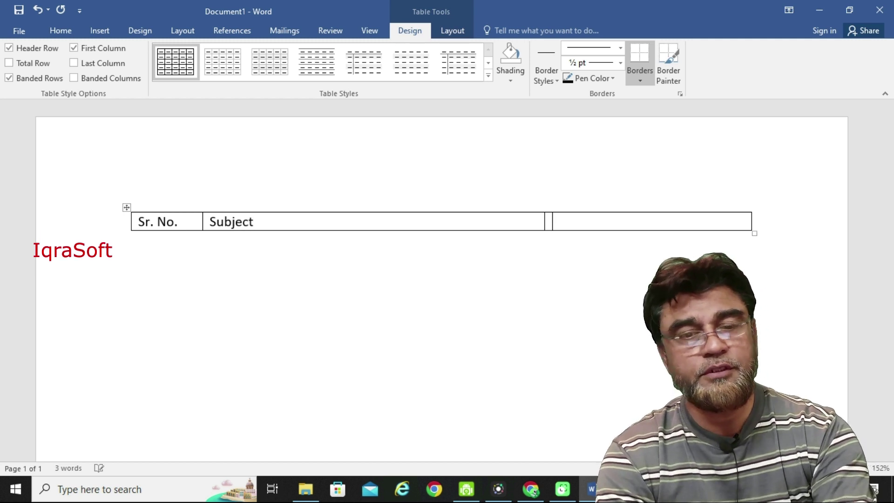
pyautogui.write('Marks')
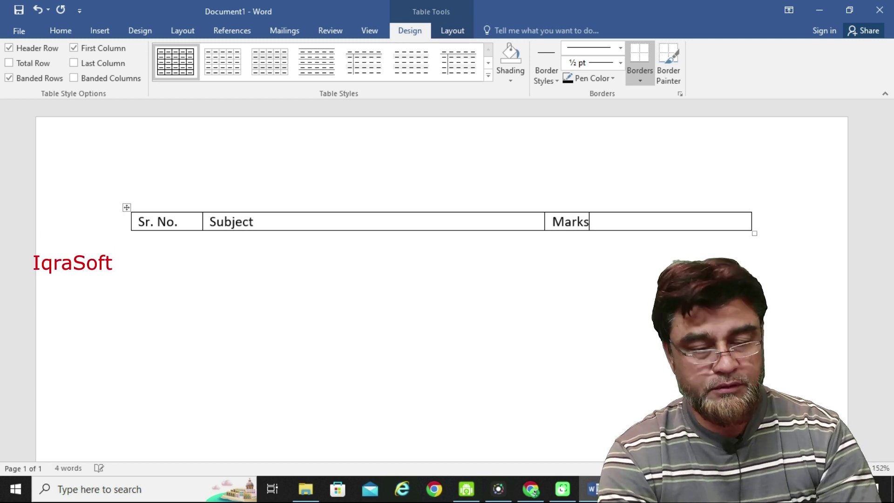
# Add the first row: 1, Subject 1, marks 56.
pyautogui.press('Tab')
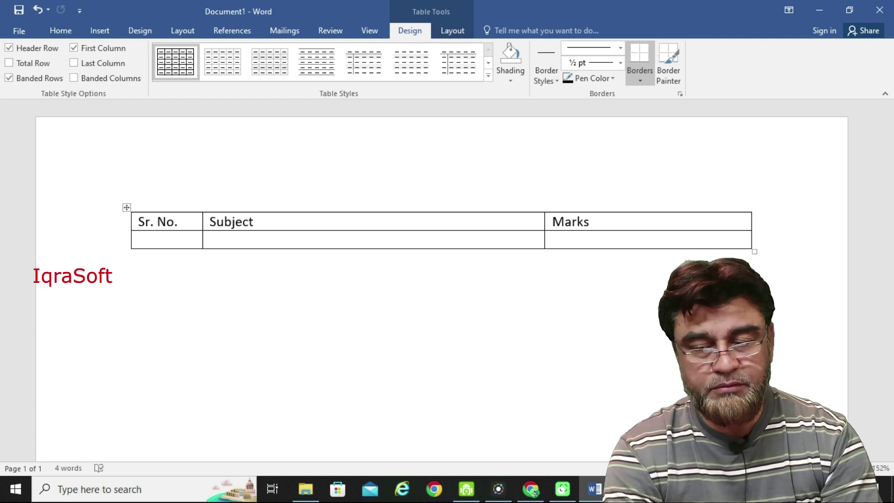
pyautogui.write('1')
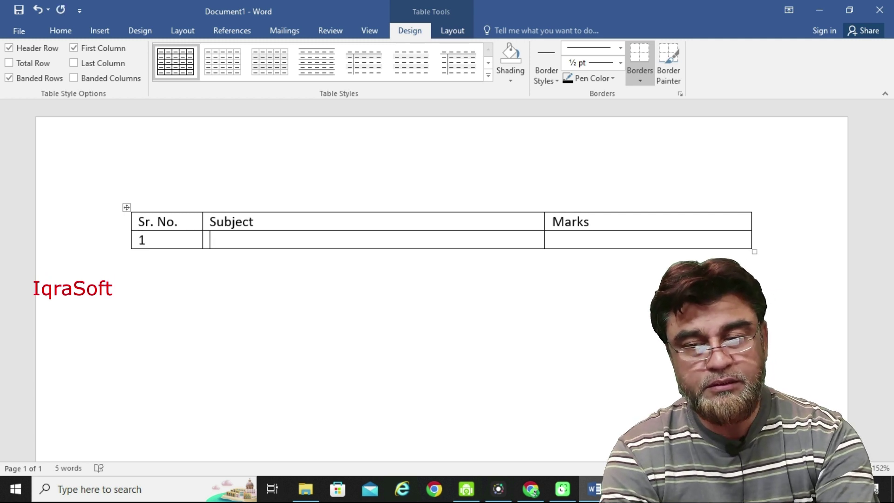
pyautogui.write('ubject')
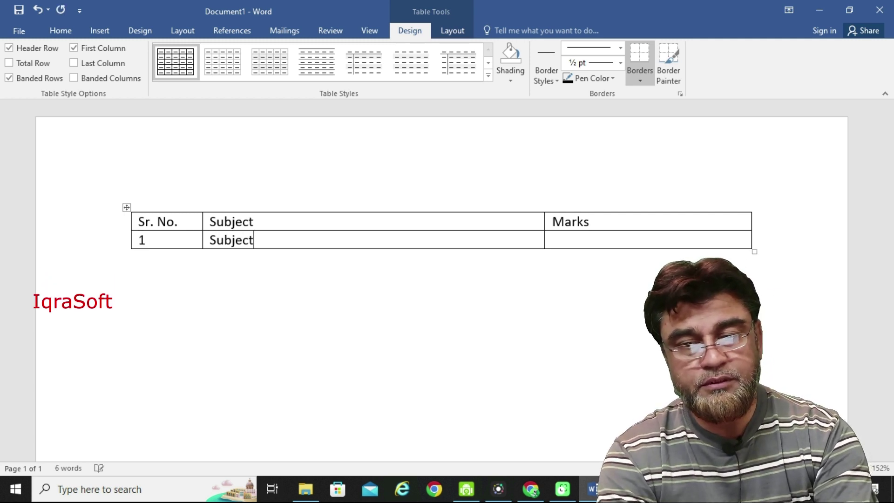
pyautogui.write(' 1')
pyautogui.press('Tab')
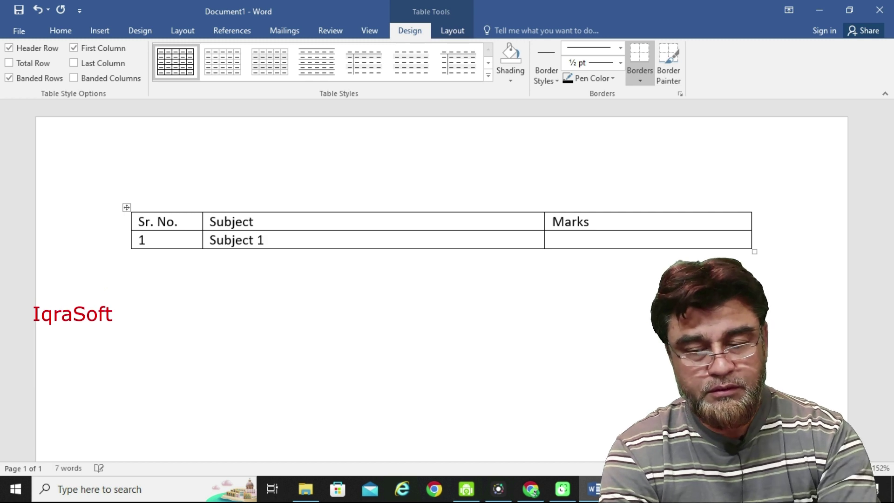
pyautogui.write('56')
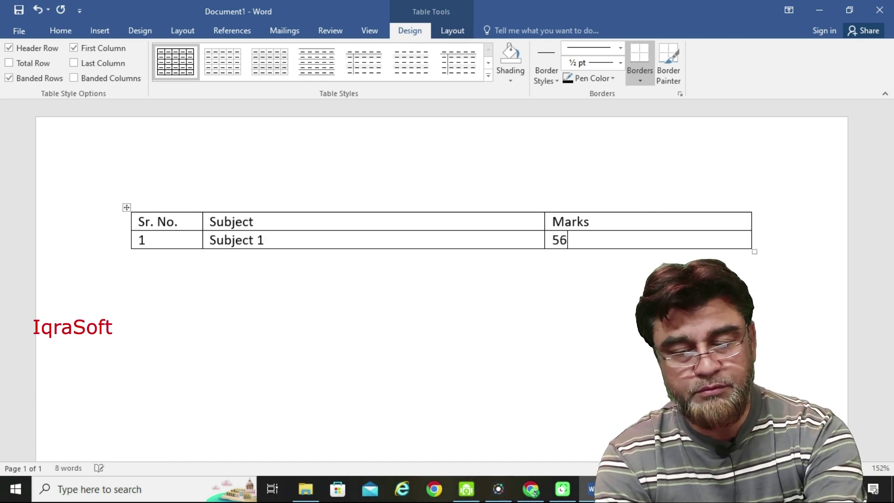
pyautogui.press('Return')
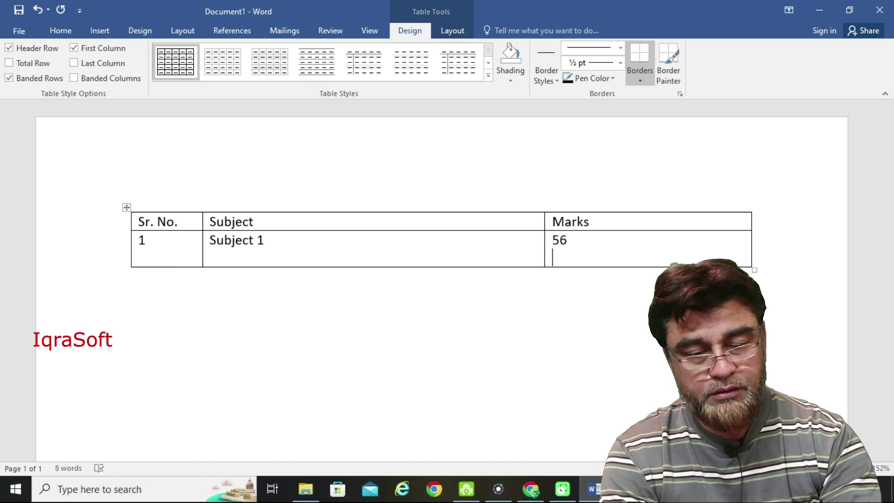
pyautogui.press('BackSpace')
pyautogui.press('Tab')
# Add rows for Subject 2 with 75 and Subject 3 with 50.
pyautogui.write('2')
pyautogui.press('Tab')
pyautogui.write('Subject2')
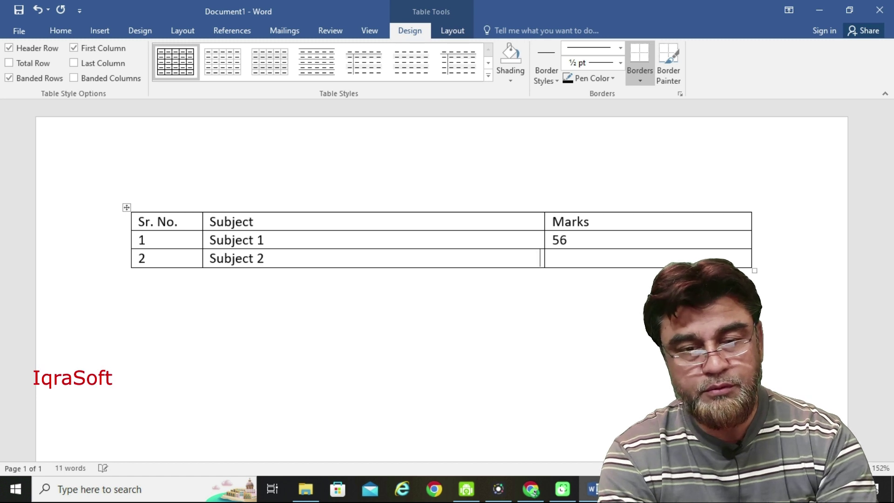
pyautogui.write('75')
pyautogui.press('Tab')
pyautogui.write('3')
pyautogui.write('Subject')
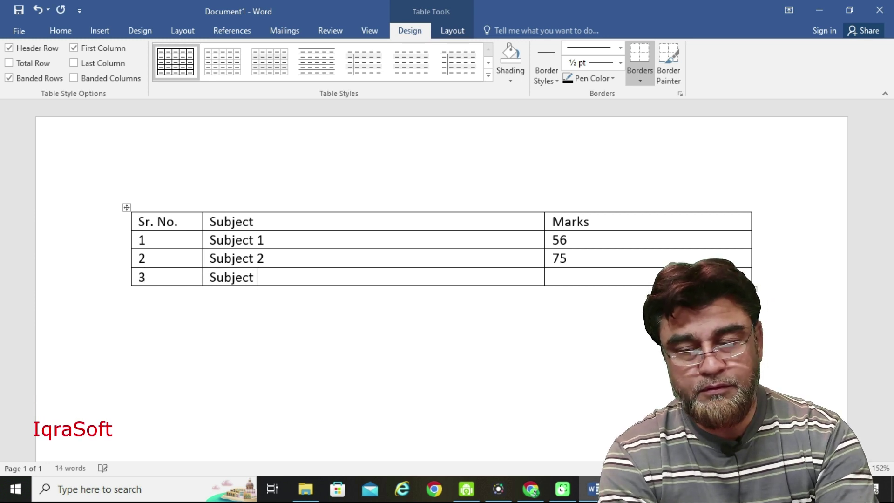
pyautogui.write(' 3')
pyautogui.press('Tab')
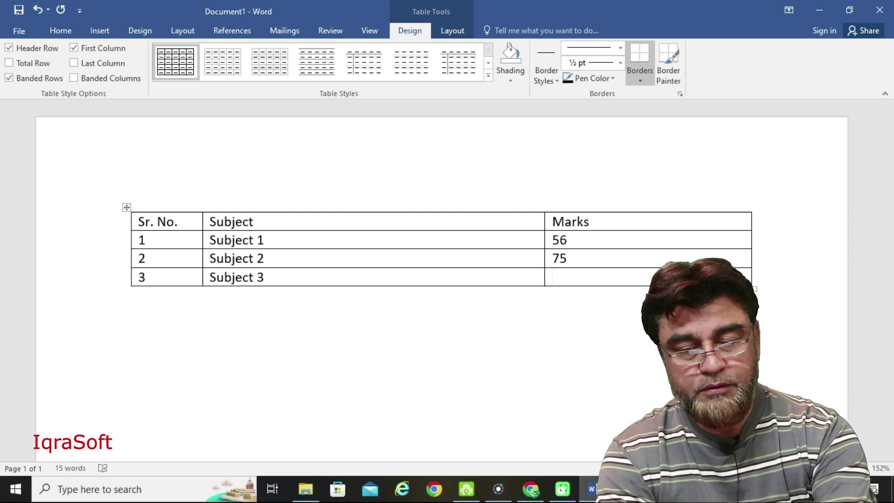
pyautogui.write('50')
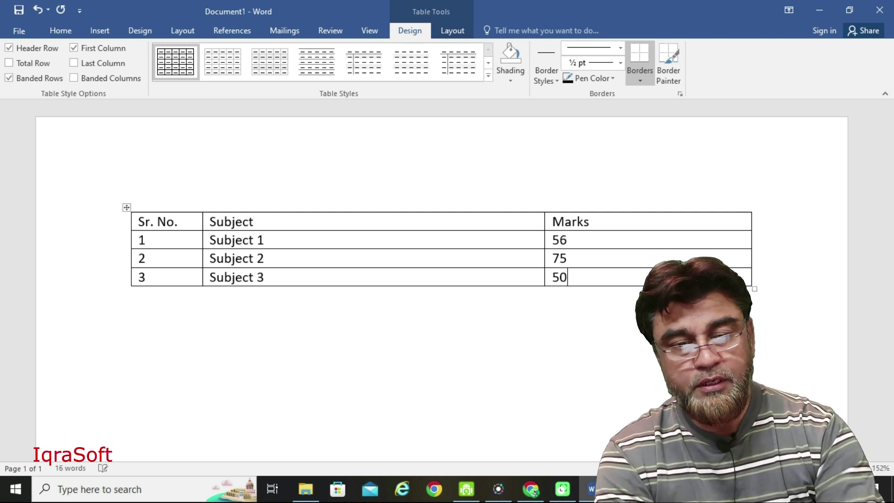
# Add a final row labelled Total.
pyautogui.press('Tab')
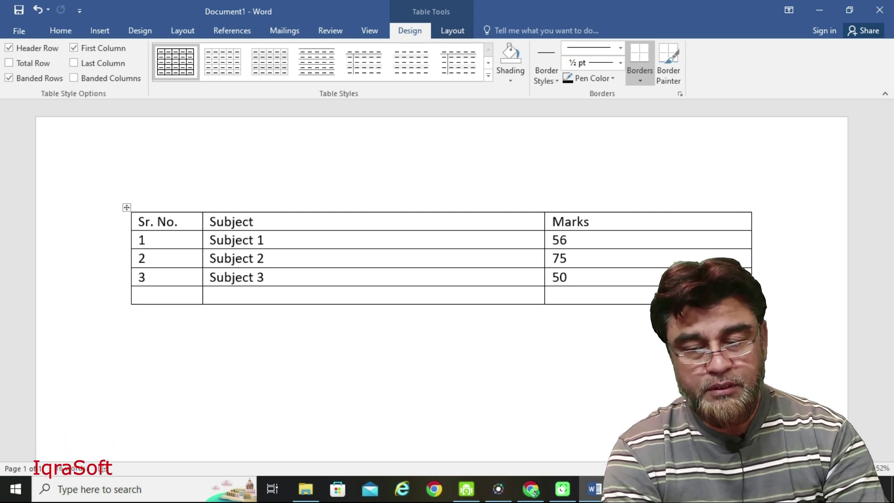
pyautogui.click(210, 295)
pyautogui.write('Total')
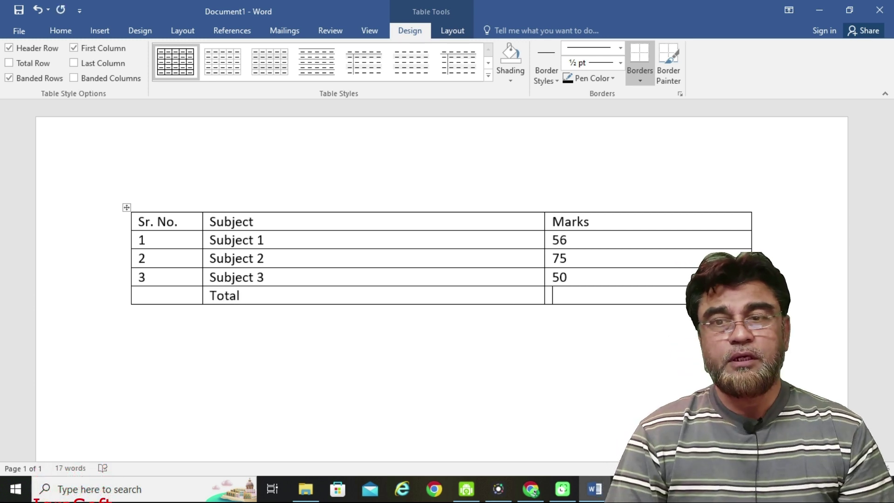
pyautogui.click(100, 30)
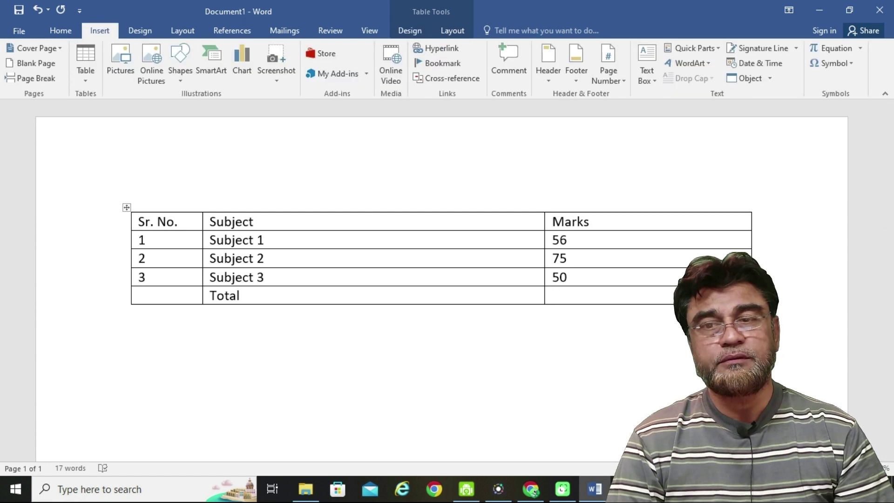
# Insert a =SUM(ABOVE) formula field in the Total row's Marks cell, giving 181.
pyautogui.click(140, 30)
pyautogui.click(232, 30)
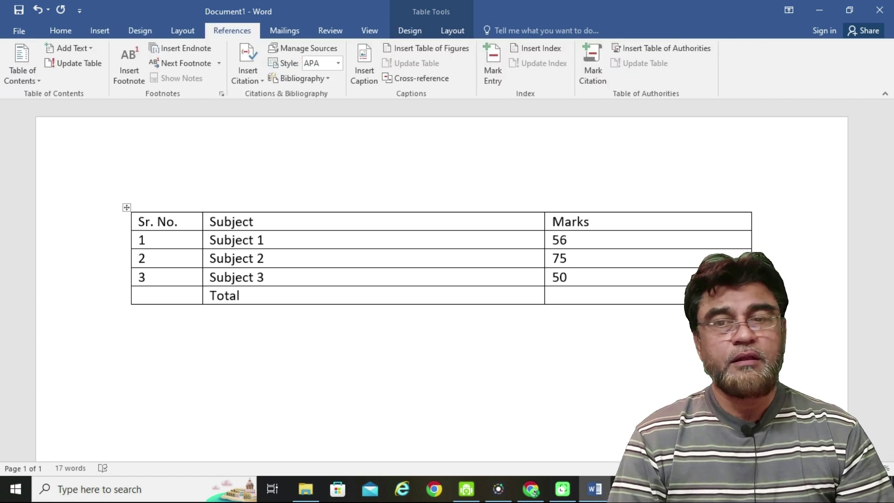
pyautogui.click(100, 31)
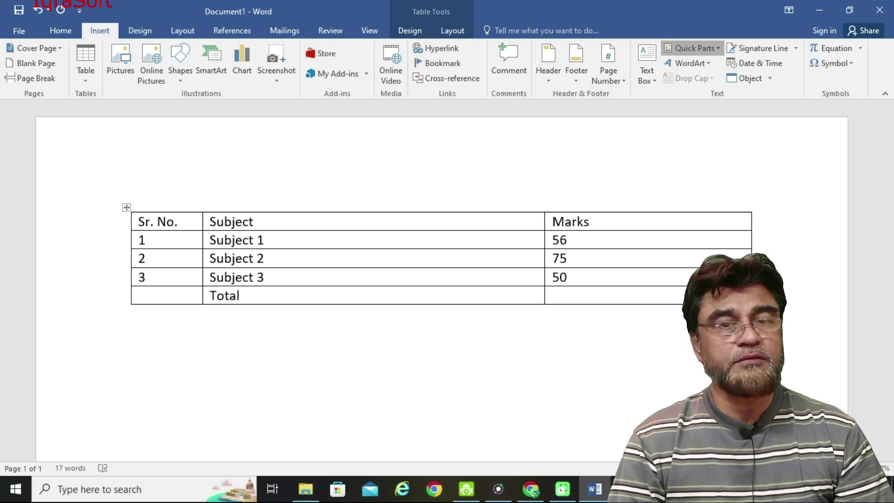
pyautogui.click(693, 48)
pyautogui.click(681, 94)
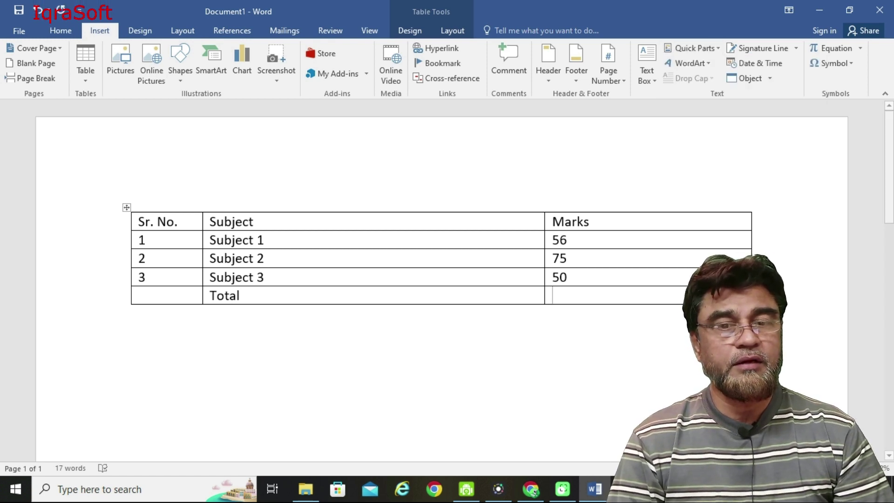
pyautogui.click(407, 146)
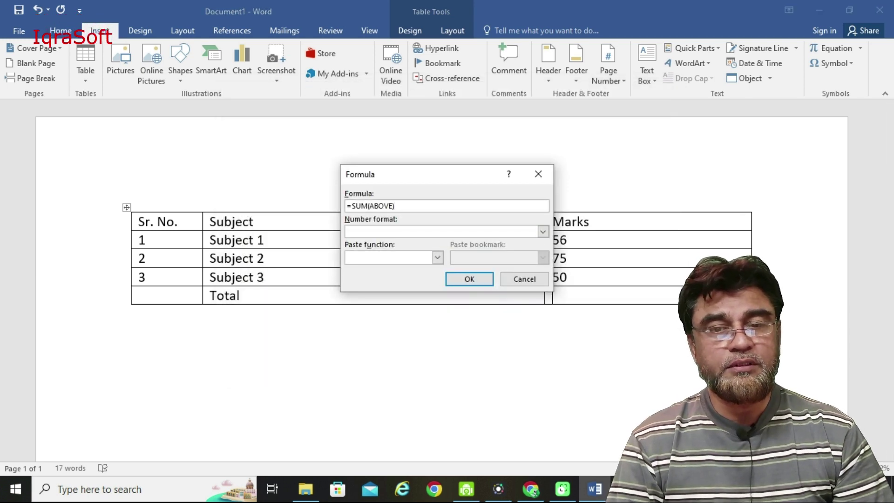
pyautogui.moveTo(395, 206); pyautogui.dragTo(346, 205)
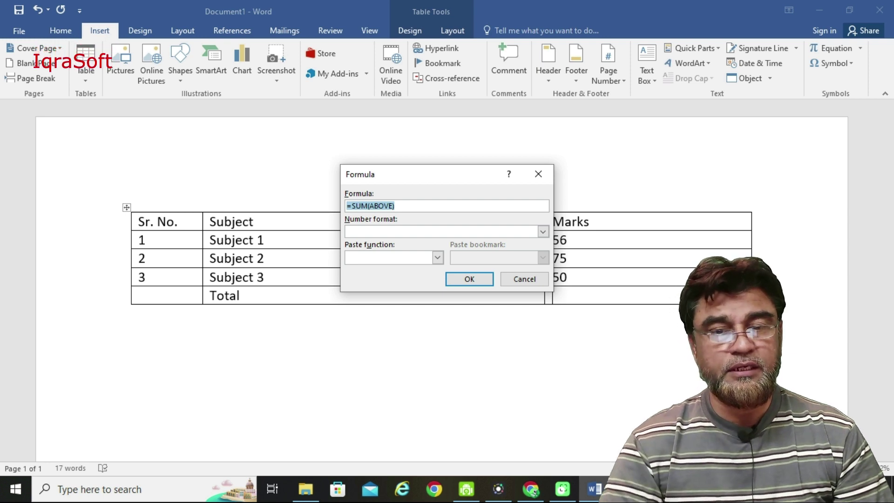
pyautogui.click(469, 279)
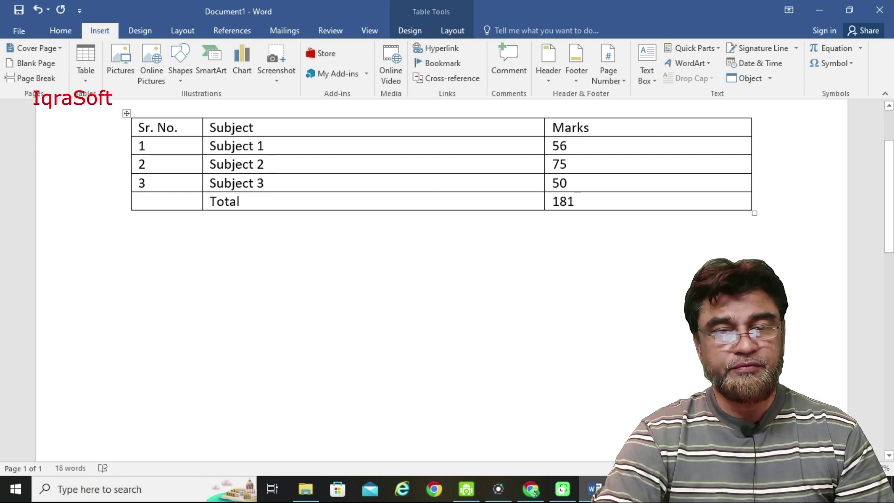
# Narrow the Marks column by pulling the table's right edge and column border left.
pyautogui.scroll(2, 441, 279)
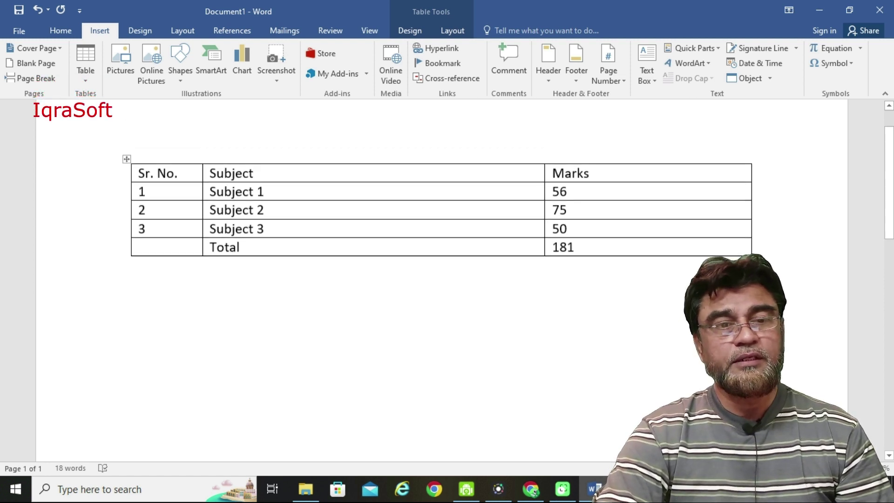
pyautogui.moveTo(752, 210); pyautogui.dragTo(633, 209)
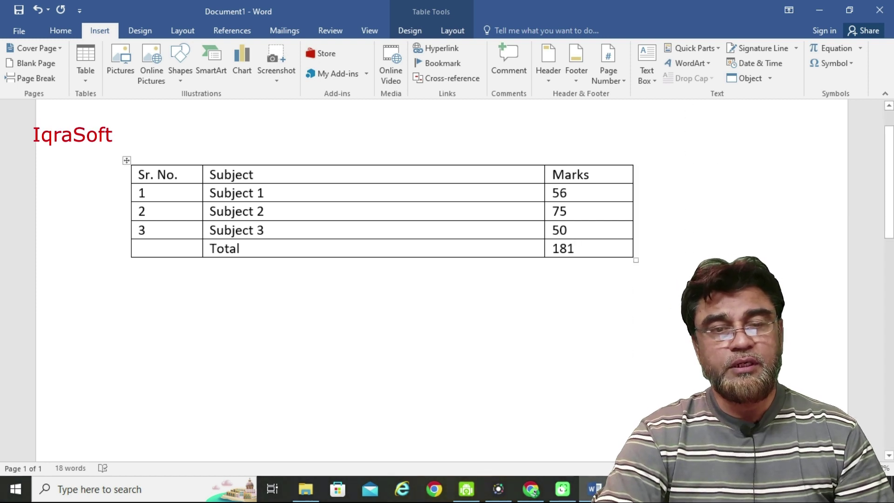
pyautogui.moveTo(544, 209); pyautogui.dragTo(448, 209)
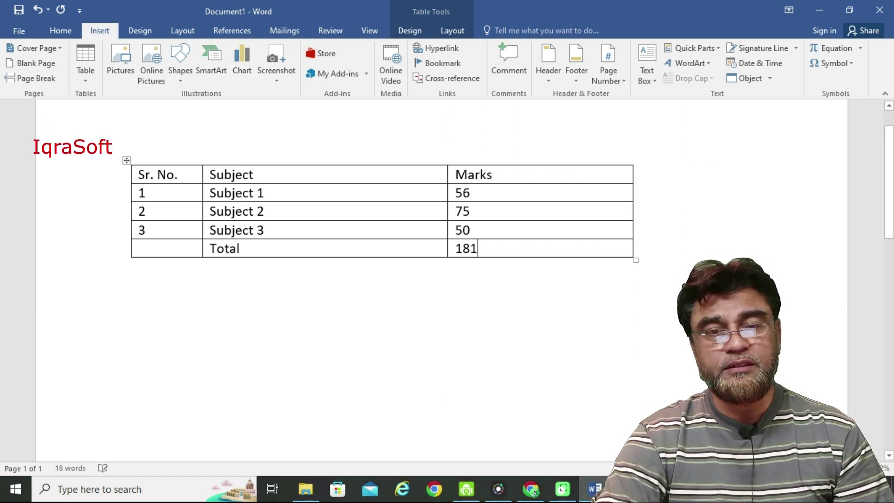
pyautogui.moveTo(633, 209); pyautogui.dragTo(525, 209)
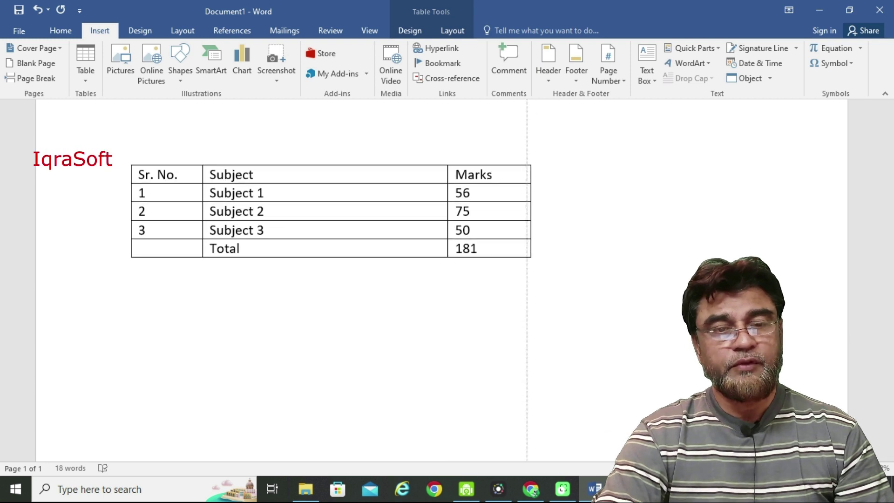
# Select the whole marks table, then place the cursor below it.
pyautogui.click(127, 160)
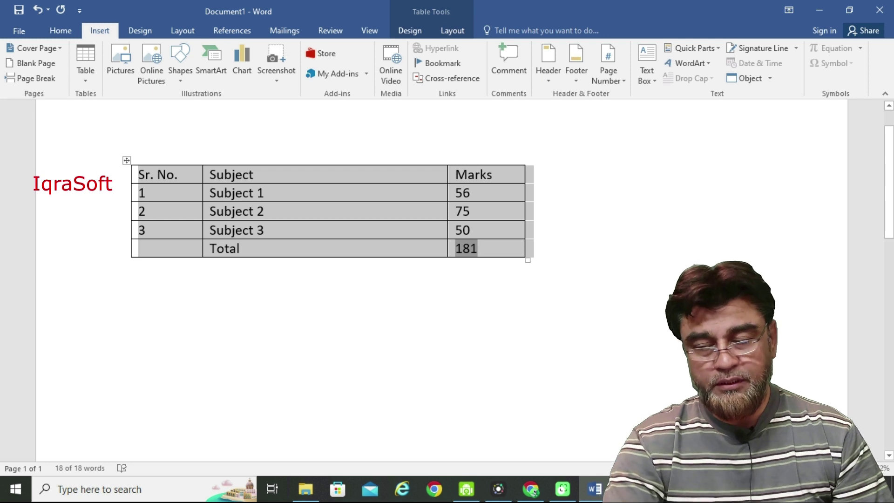
pyautogui.moveTo(127, 160); pyautogui.dragTo(127, 113)
pyautogui.click(131, 219)
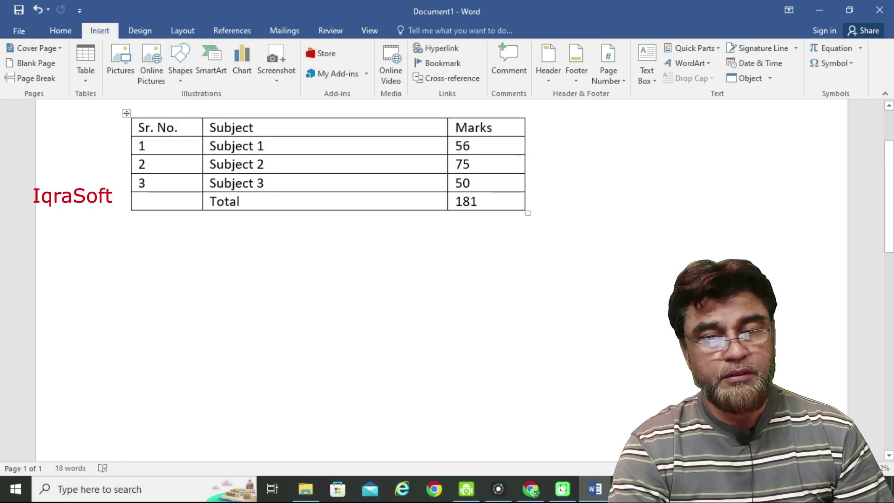
# Paste a copy of the table below and delete 181 from its Total cell.
pyautogui.press('Return')
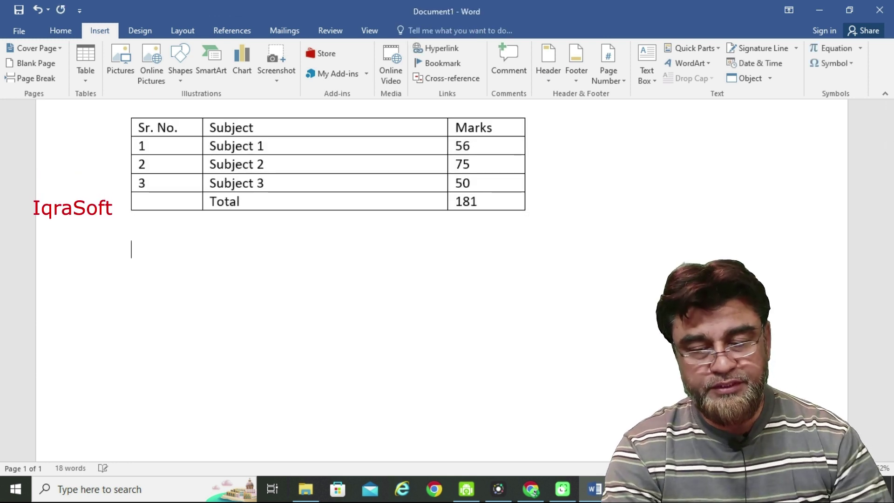
pyautogui.write('Sr. No.\tSubject\tMarks 1\tSubject 1\t56 2\tSubject 2\t75 3\tSubject 3\t50 \tTotal\t181')
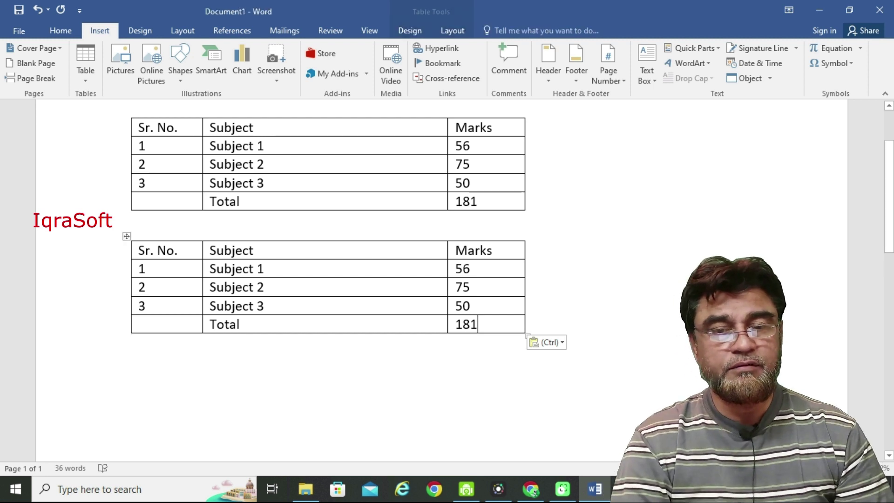
pyautogui.hotkey('shift', 'Home')
pyautogui.press('Delete')
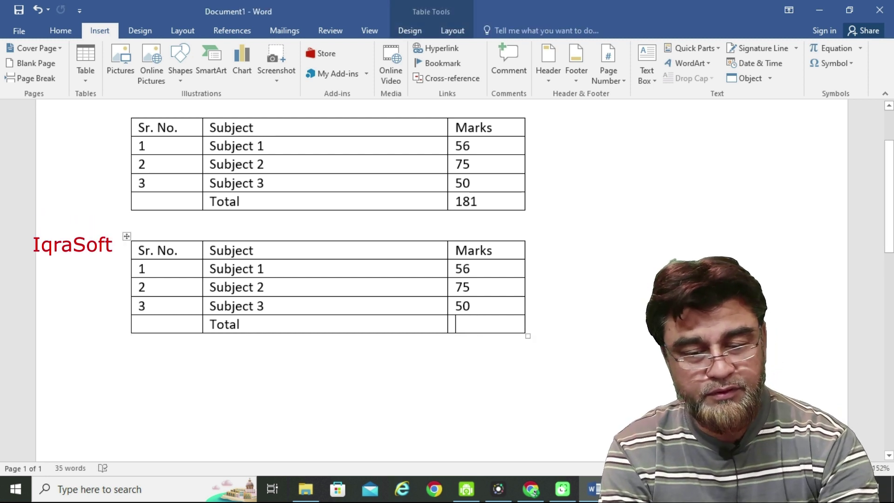
# Insert a field with code =average(above) in the copied Total cell.
pyautogui.hotkey('ctrl', 'F9')
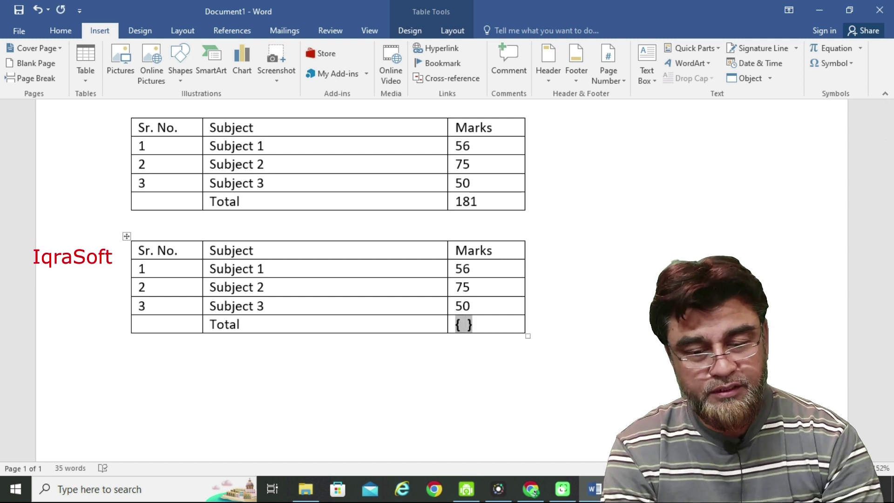
pyautogui.write('=average ')
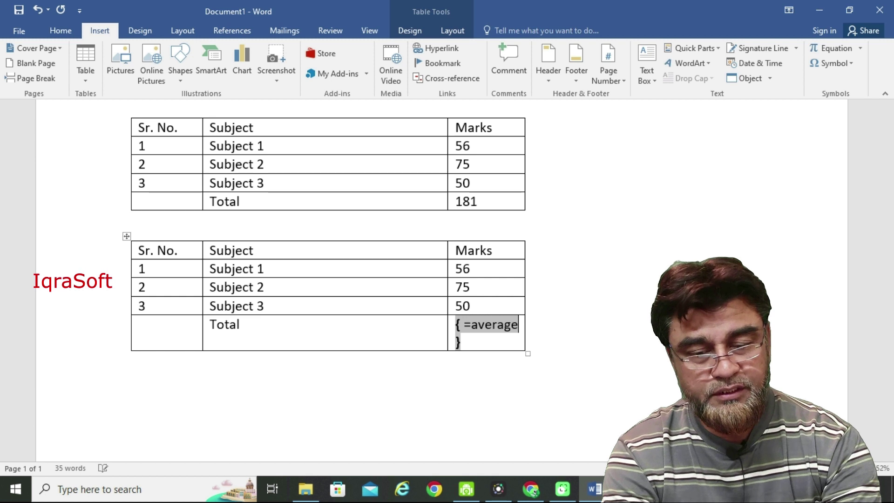
pyautogui.write('()')
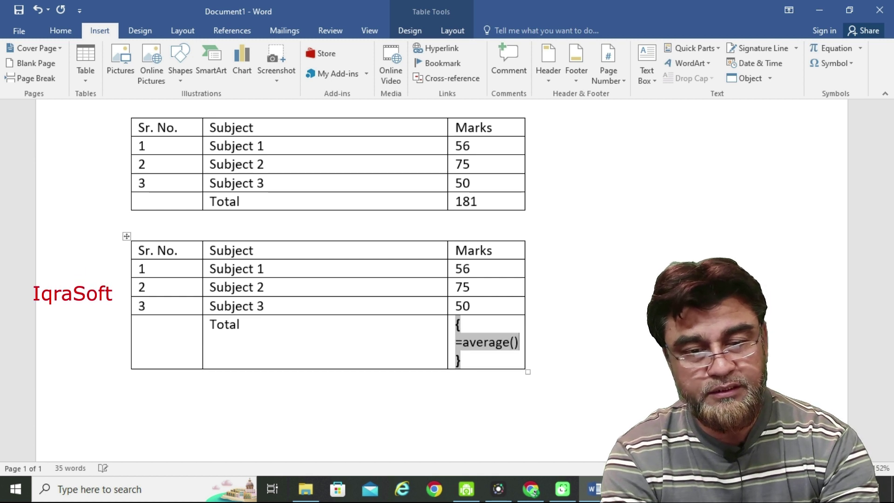
pyautogui.press('Left')
pyautogui.write('above')
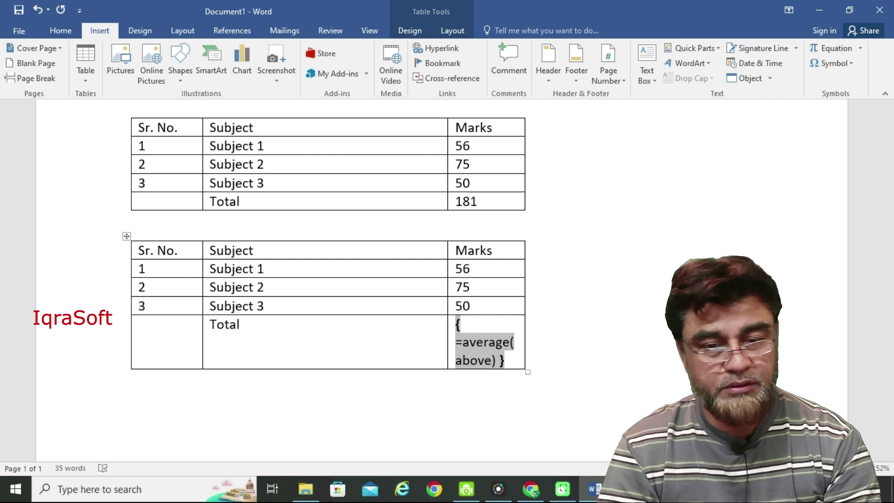
pyautogui.press('Return')
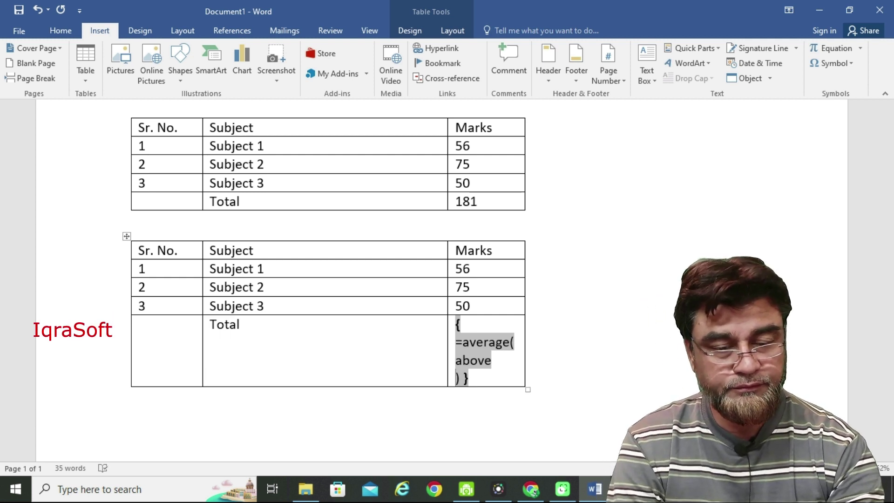
pyautogui.press('BackSpace')
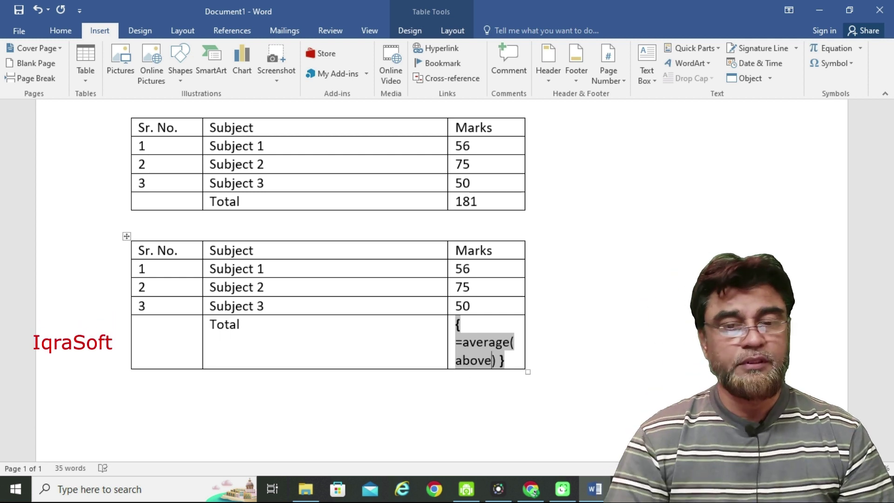
# Update the field so the Total cell shows the average, 60.33.
pyautogui.click(476, 343)
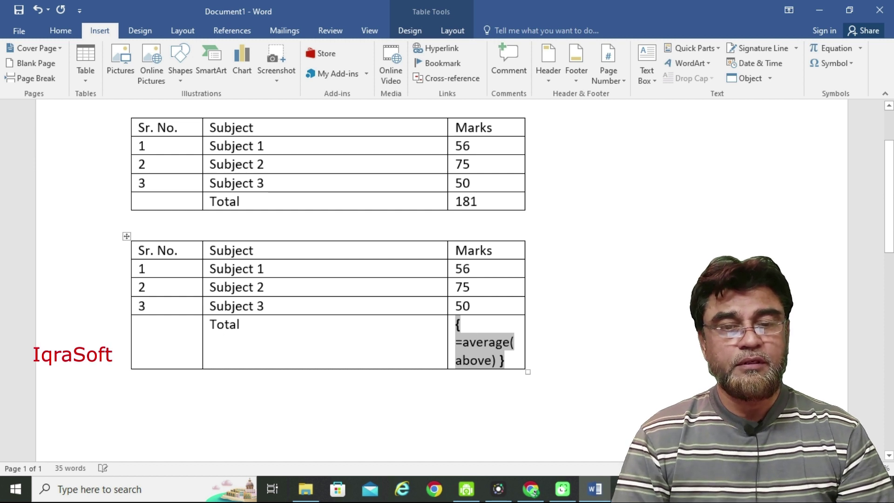
pyautogui.rightClick(476, 345)
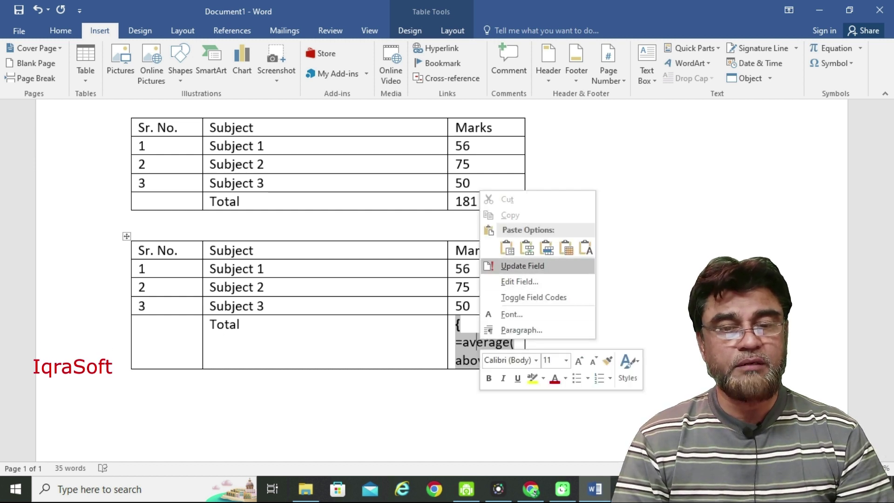
pyautogui.click(505, 264)
pyautogui.click(131, 342)
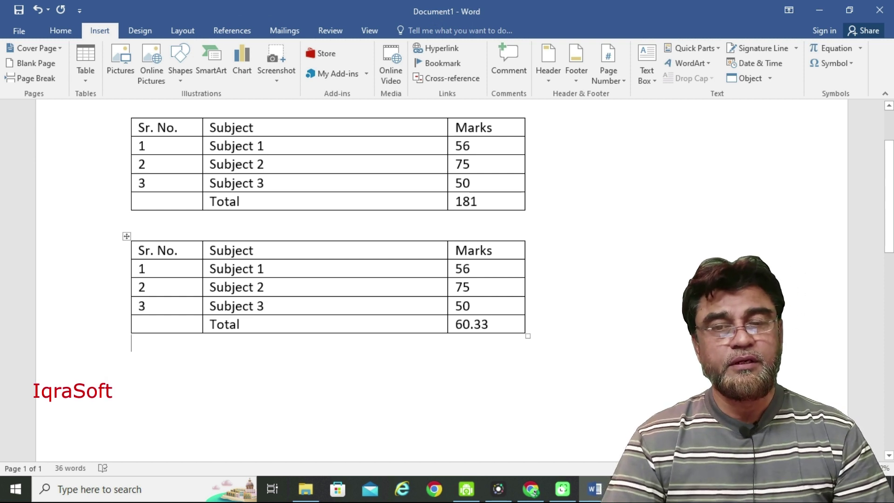
pyautogui.scroll(2, 325, 257)
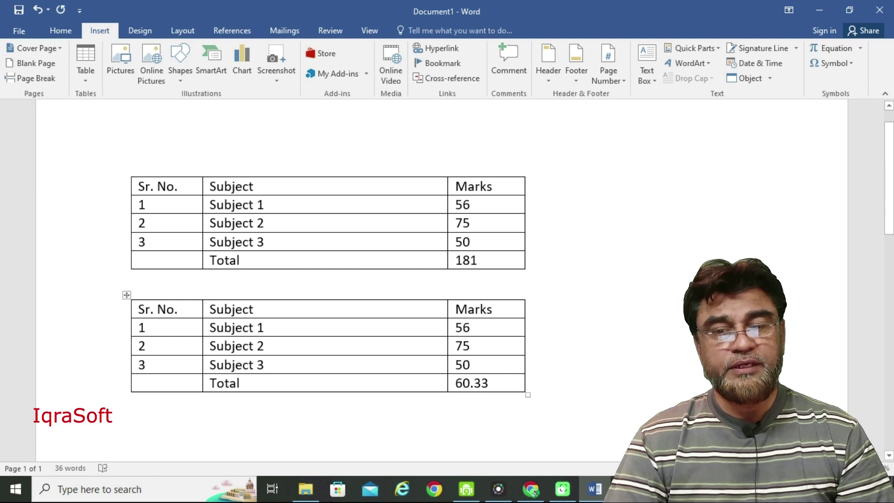
pyautogui.click(489, 382)
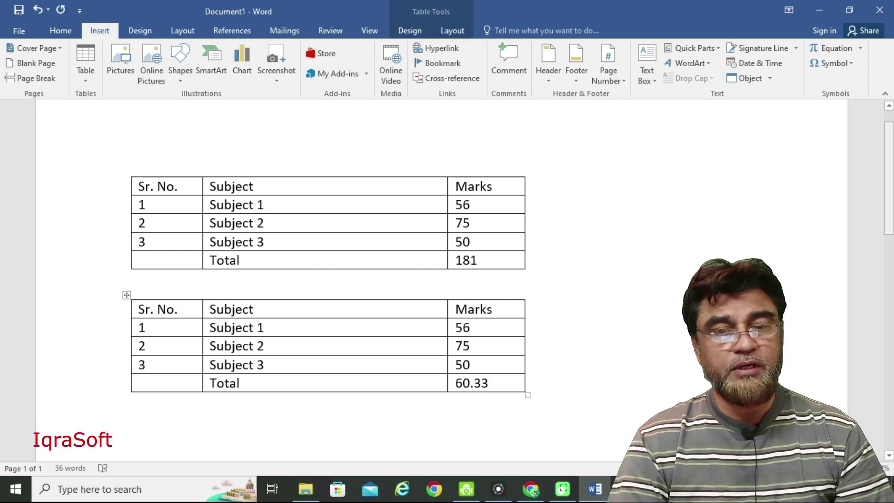
pyautogui.scroll(-3, 326, 280)
pyautogui.scroll(1, 326, 280)
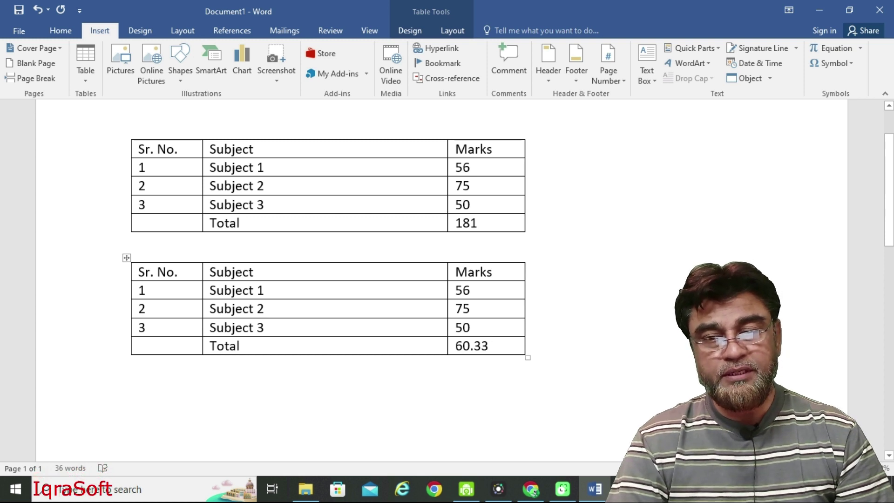
# Paste a third copy of the marks table below the second.
pyautogui.click(127, 258)
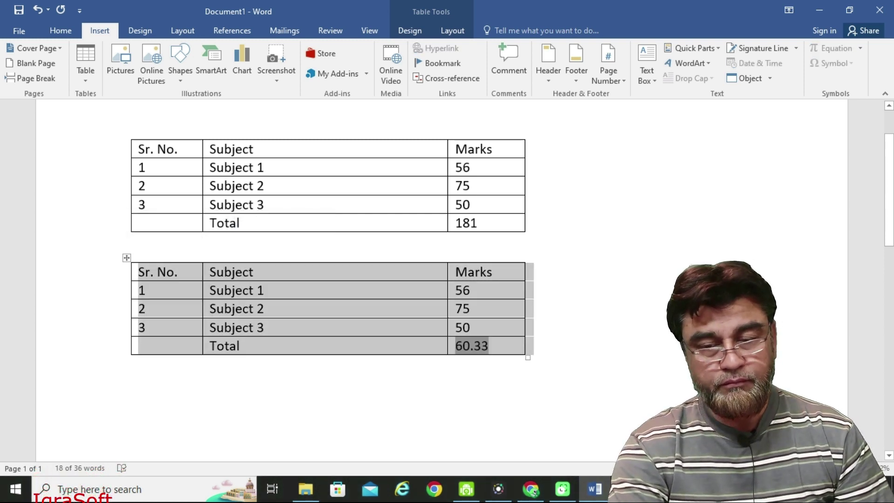
pyautogui.click(526, 308)
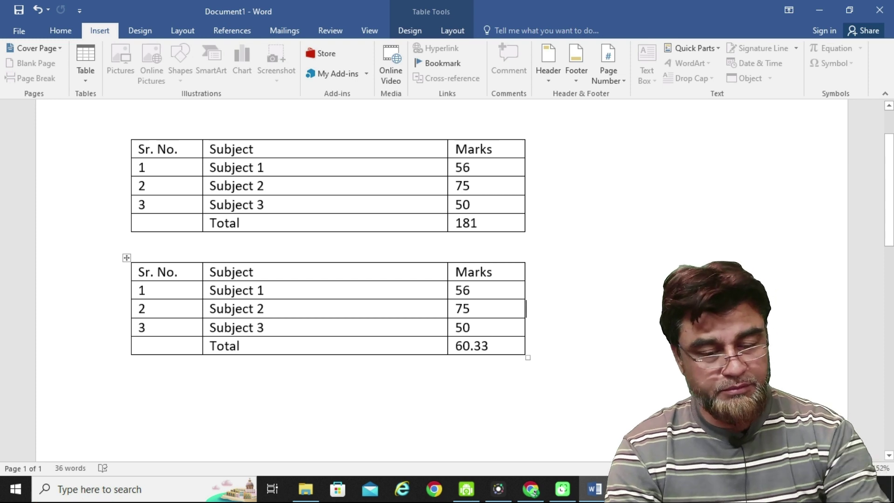
pyautogui.click(132, 364)
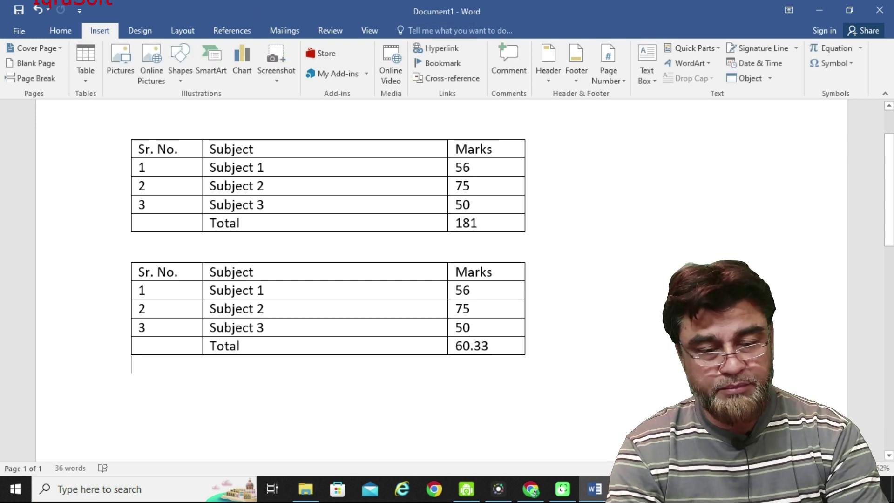
pyautogui.press('Return')
pyautogui.write('Sr. No.\tSubject\tMarks 1\tSubject 1\t56 2\tSubject 2\t75 3\tSubject 3\t50 \tTotal\t60.33')
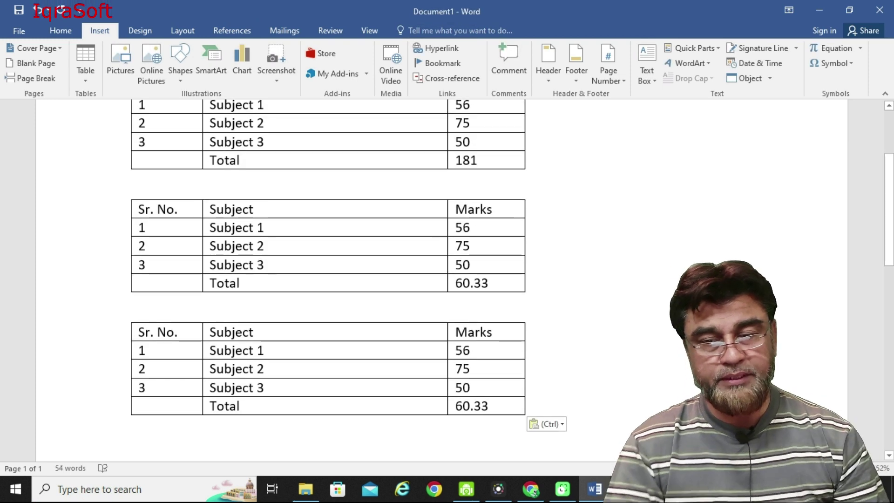
# Delete the 60.33 value from the third table's Total cell.
pyautogui.moveTo(455, 405); pyautogui.dragTo(488, 406)
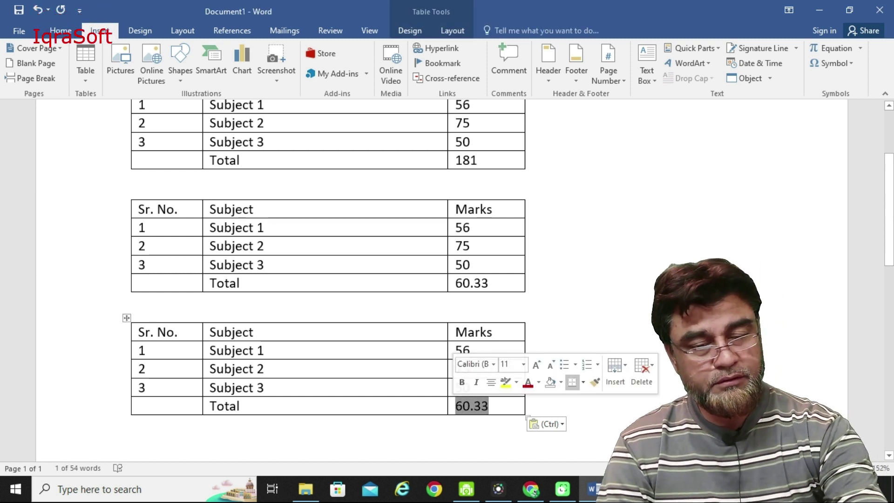
pyautogui.press('F9')
pyautogui.press('Delete')
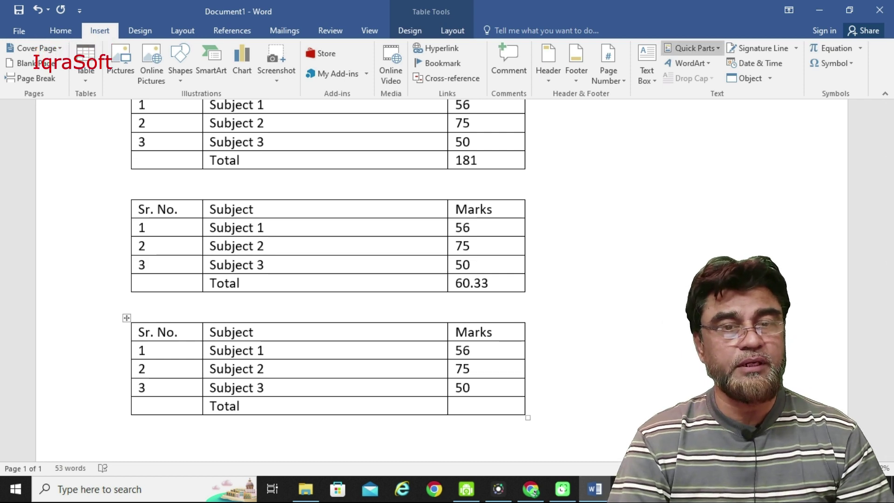
pyautogui.click(694, 48)
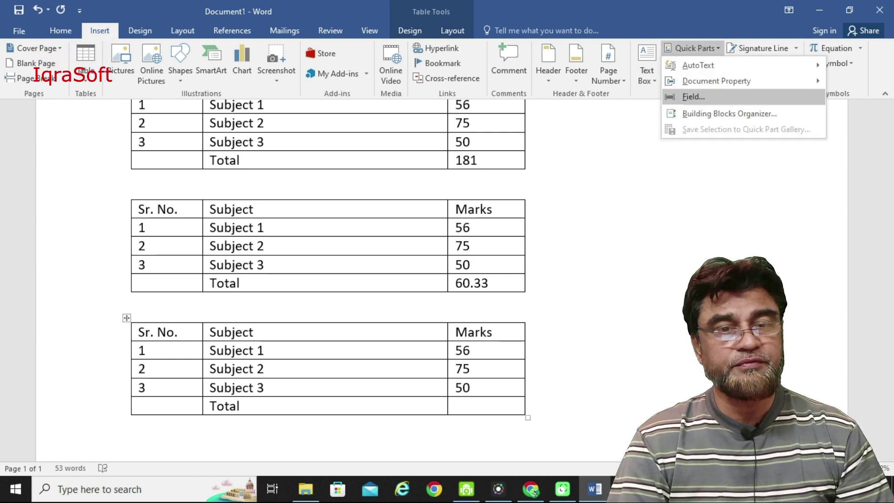
# Insert a =max(above) formula field in the third table's last cell, showing 75.
pyautogui.click(693, 97)
pyautogui.scroll(-1, 278, 235)
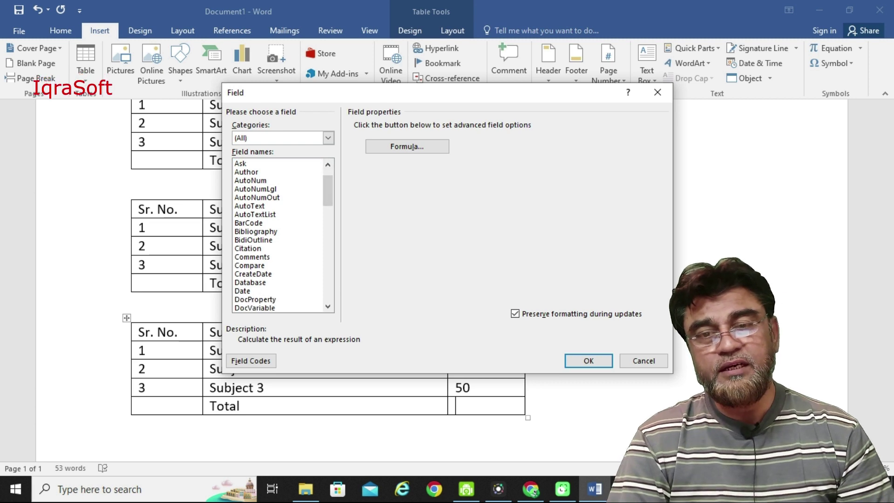
pyautogui.scroll(1, 278, 236)
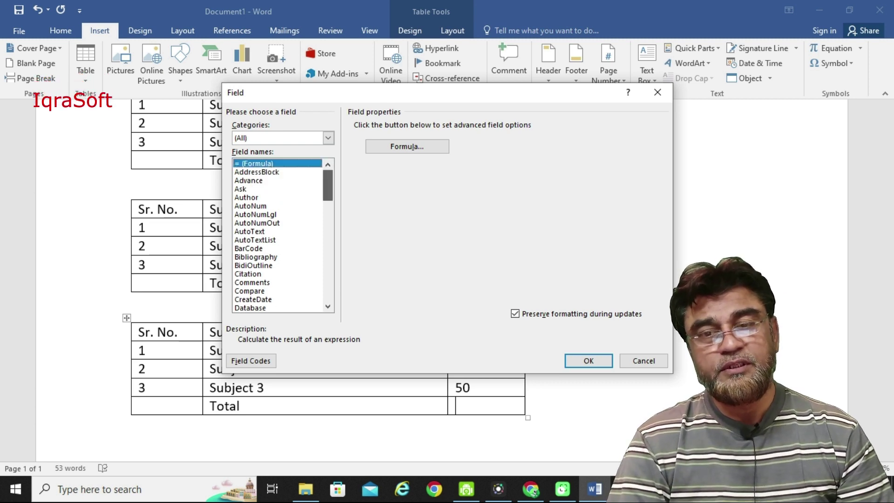
pyautogui.click(407, 146)
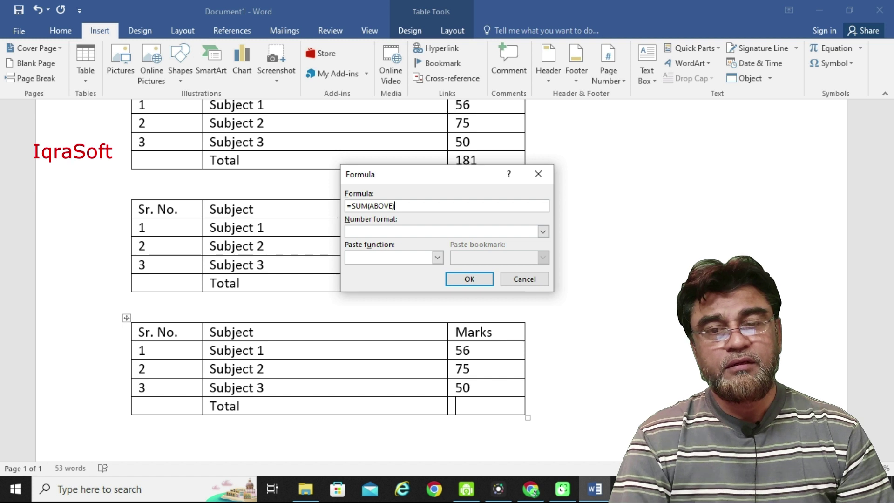
pyautogui.moveTo(395, 205); pyautogui.dragTo(351, 205)
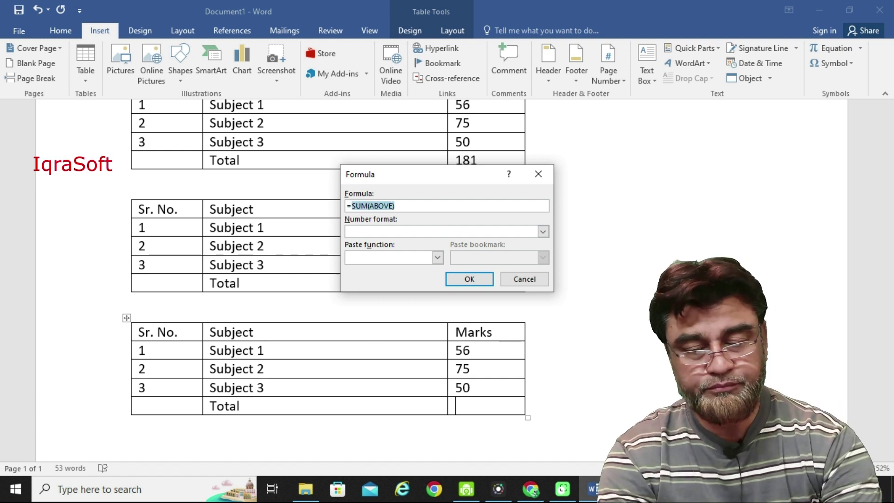
pyautogui.write('max(above)')
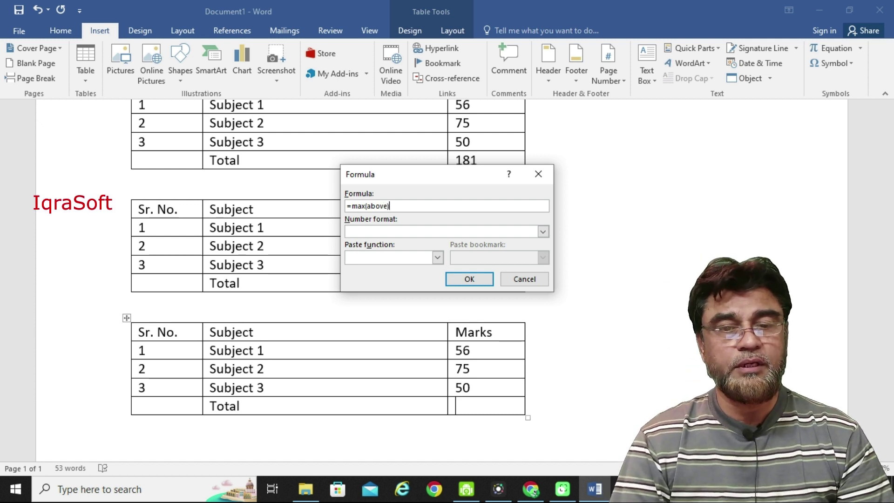
pyautogui.press('Return')
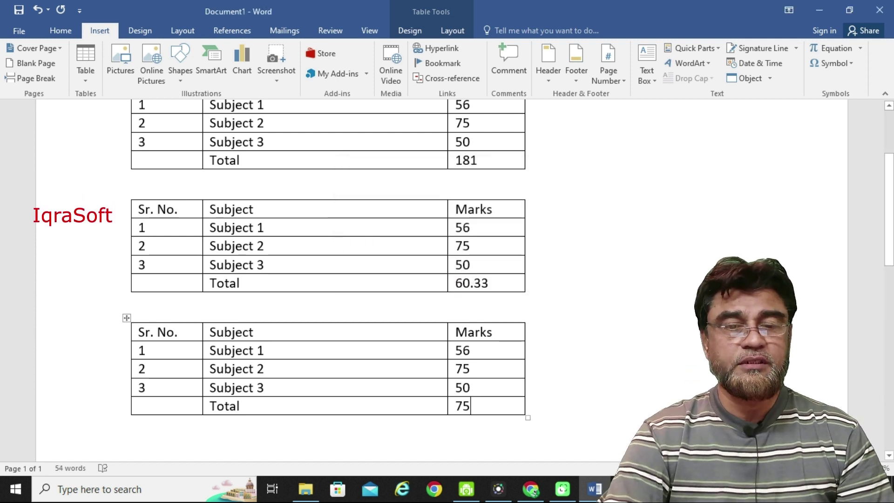
# Relabel the Total row as 'Maximum marks' and select the table.
pyautogui.click(462, 405)
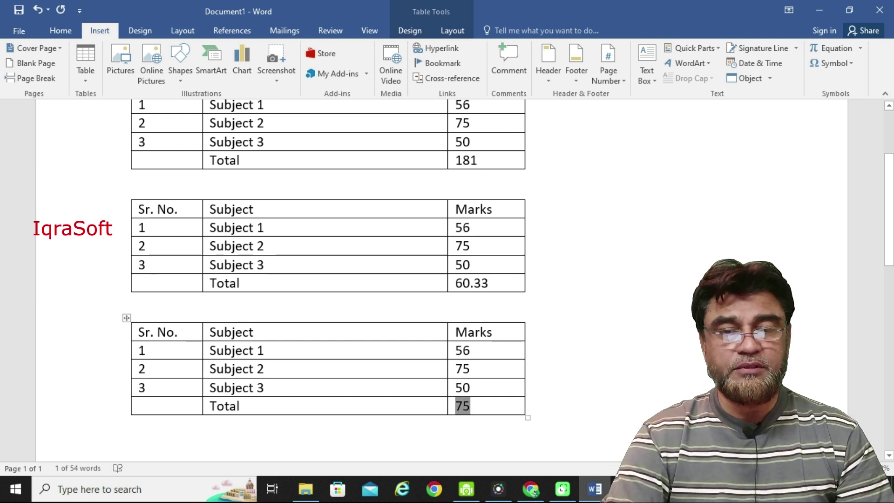
pyautogui.doubleClick(224, 406)
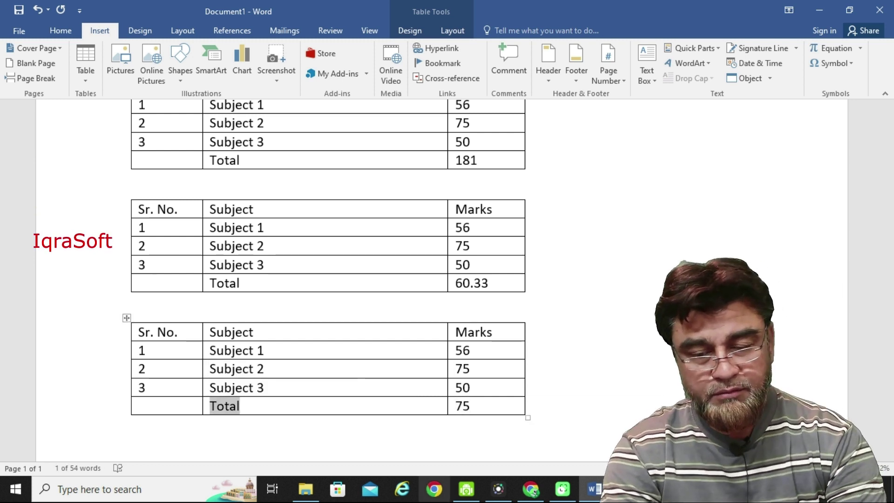
pyautogui.write('Mas')
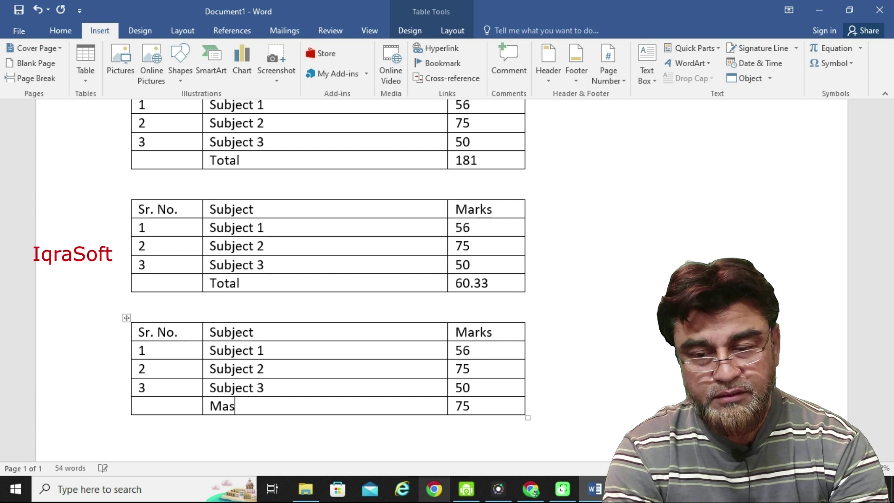
pyautogui.write('imum marks')
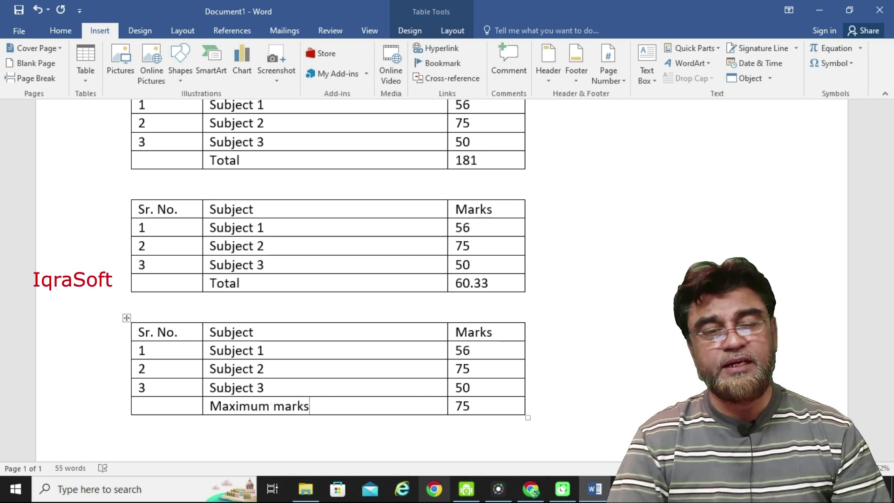
pyautogui.scroll(-1, 326, 279)
pyautogui.scroll(-2, 326, 280)
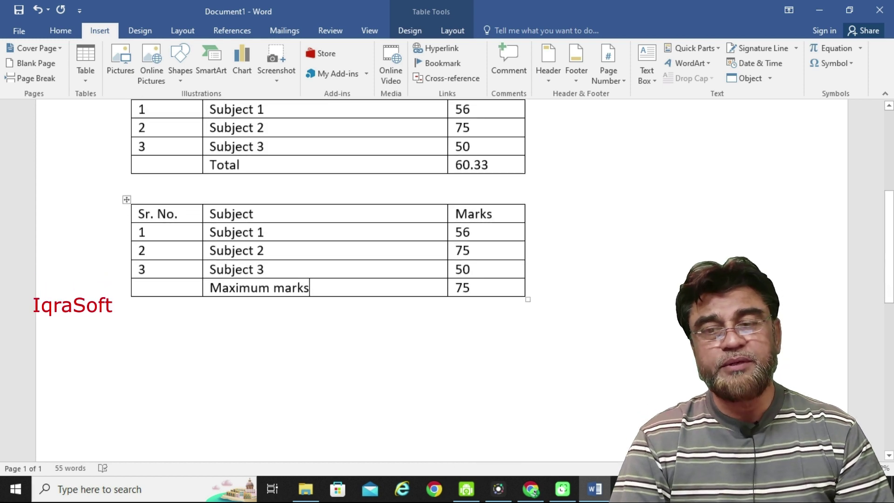
pyautogui.click(126, 199)
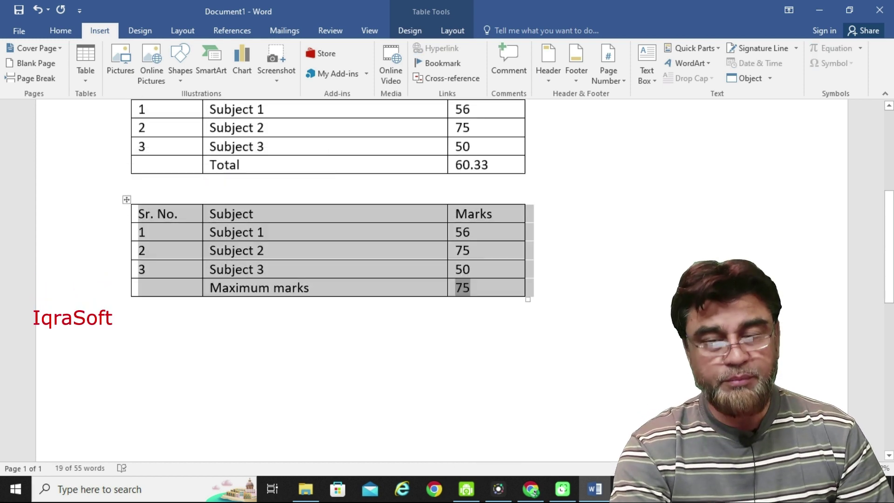
# Paste a fourth table copy and change its last-row field code to =min(above).
pyautogui.click(132, 306)
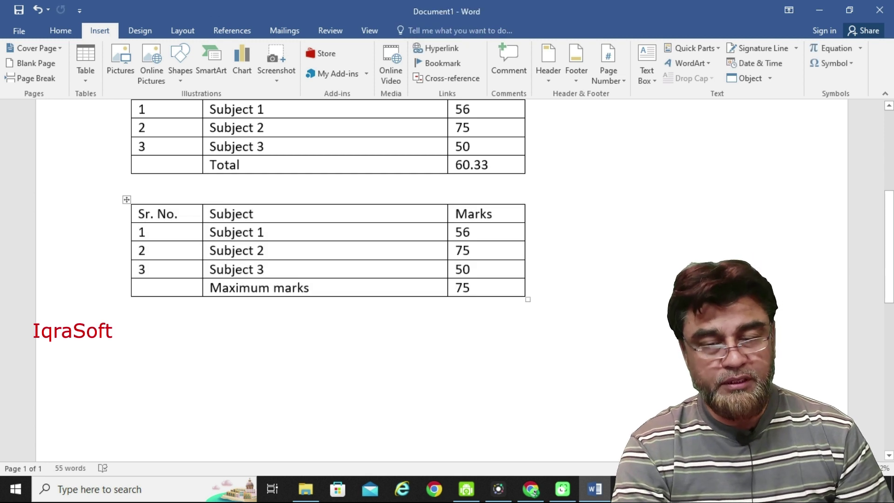
pyautogui.press('Return')
pyautogui.write('Sr. No.\tSubject\tMarks 1\tSubject 1\t56 2\tSubject 2\t75 3\tSubject 3\t50 \tMaximum marks\t75')
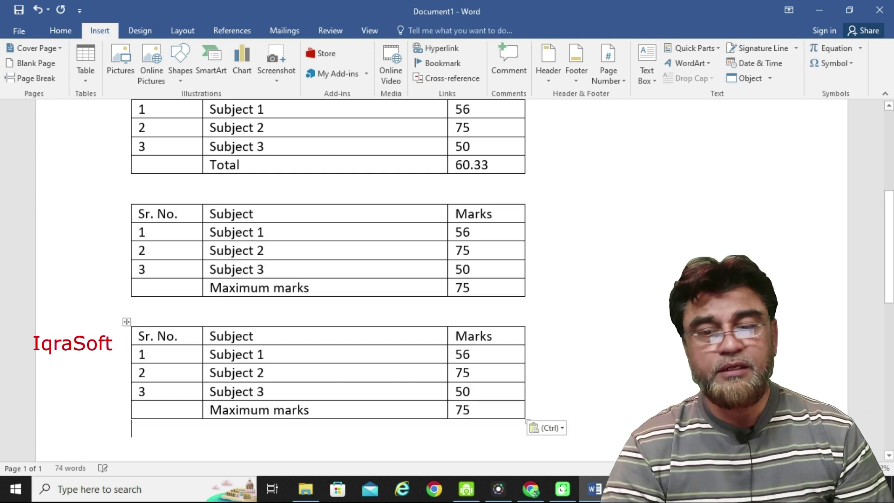
pyautogui.doubleClick(462, 409)
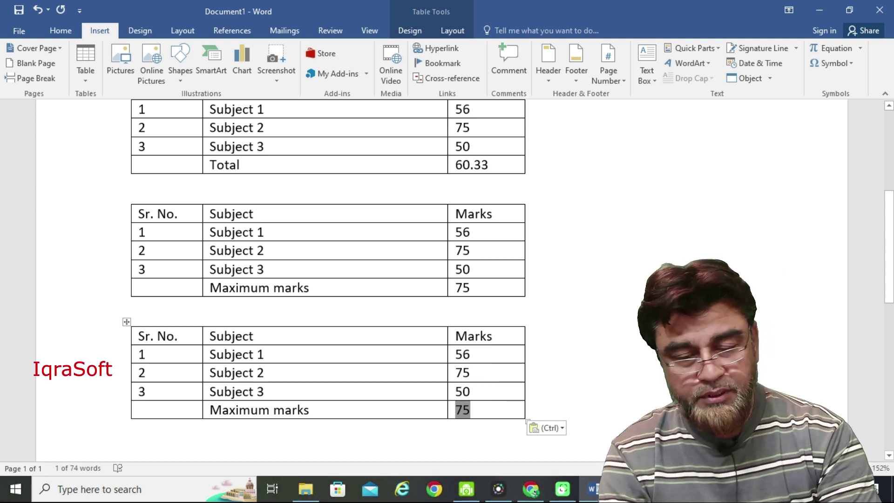
pyautogui.hotkey('ctrl', 'F9')
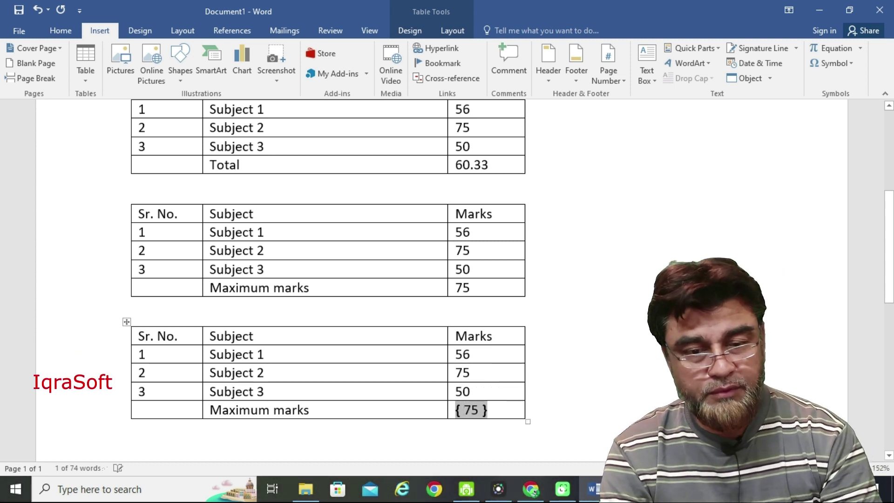
pyautogui.write('=')
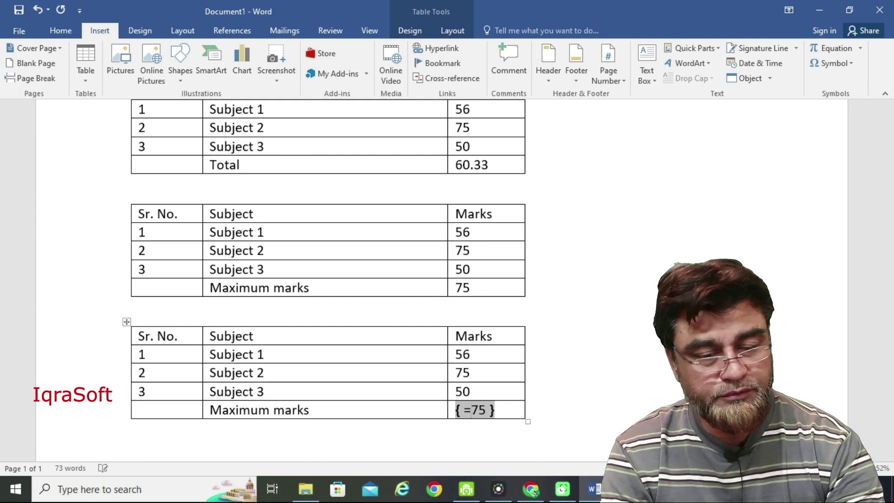
pyautogui.press('Delete')
pyautogui.press('Delete')
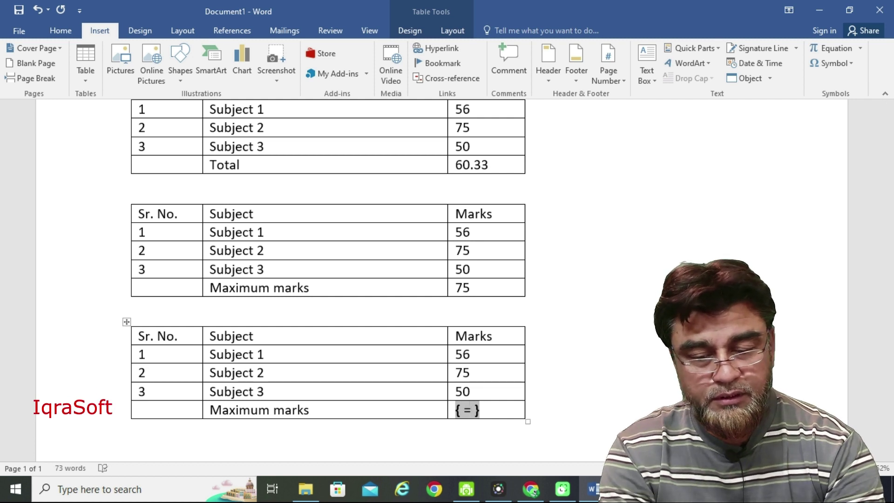
pyautogui.write('min(above')
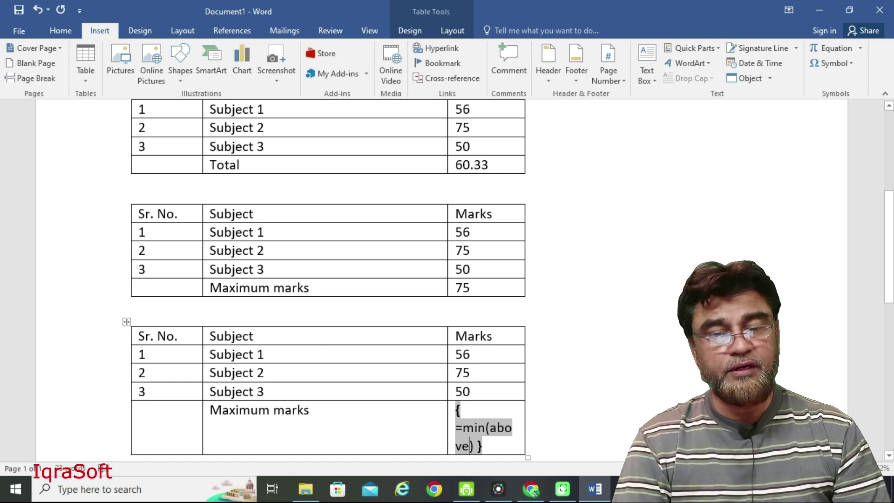
# Update the field to show 50 and relabel the row 'Minimum marks'.
pyautogui.rightClick(474, 428)
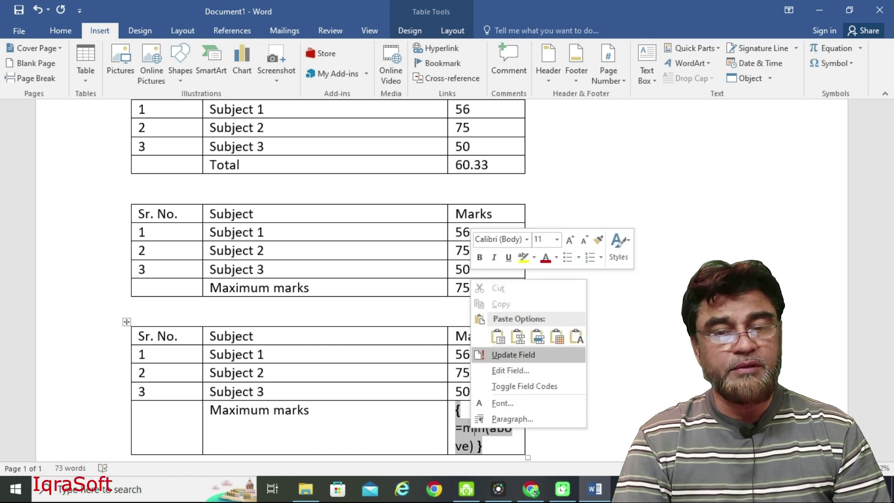
pyautogui.click(512, 355)
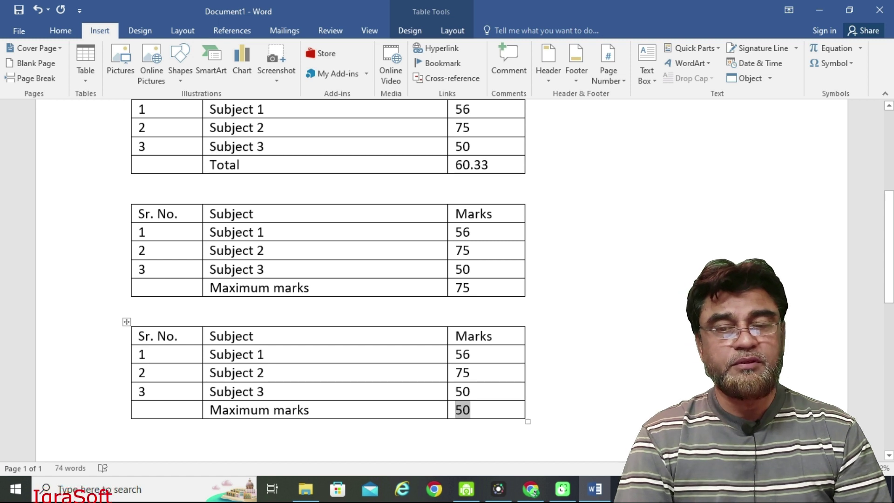
pyautogui.moveTo(230, 410); pyautogui.dragTo(240, 410)
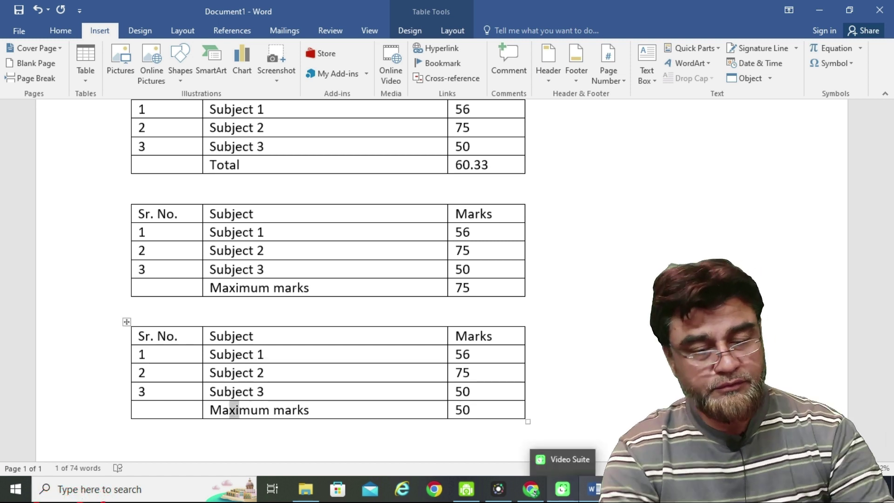
pyautogui.press('Delete')
pyautogui.press('Delete')
pyautogui.press('BackSpace')
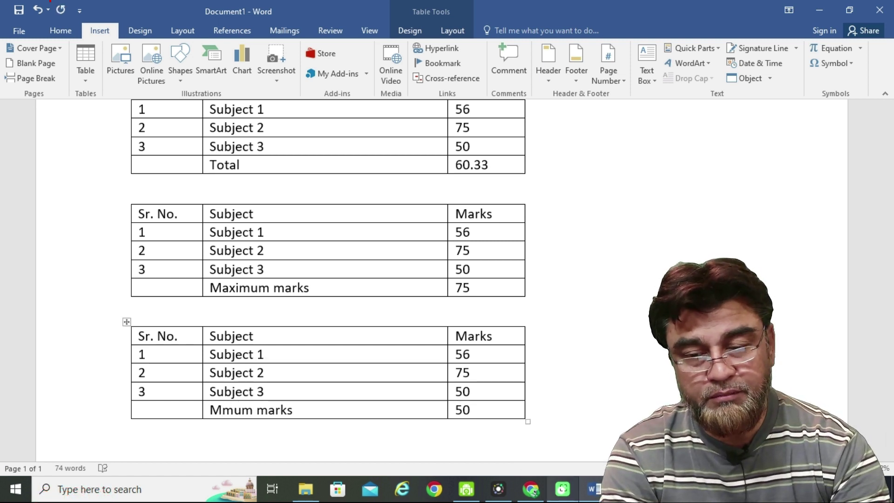
pyautogui.write('ini')
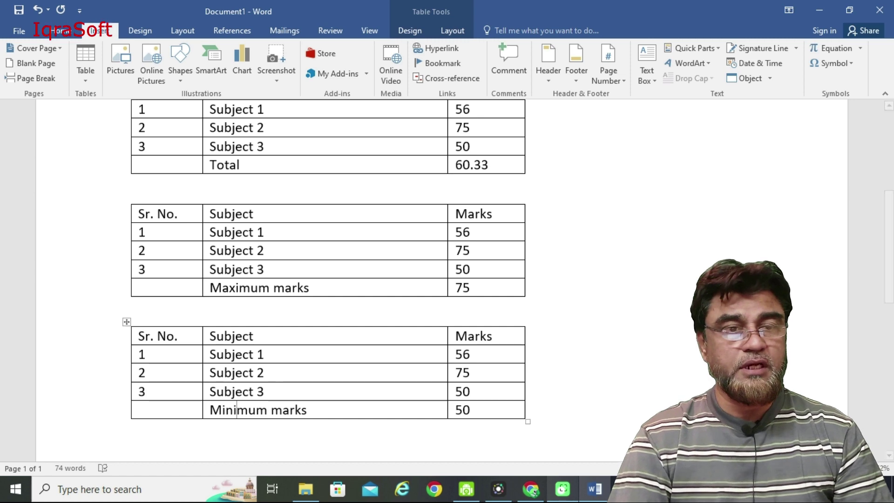
pyautogui.scroll(2, 326, 280)
pyautogui.scroll(2, 325, 280)
pyautogui.doubleClick(466, 251)
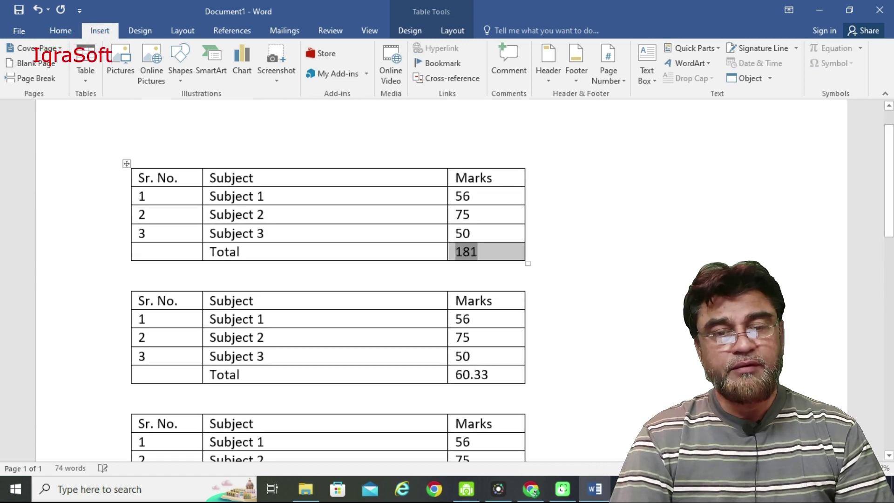
pyautogui.doubleClick(472, 374)
pyautogui.scroll(-1, 326, 279)
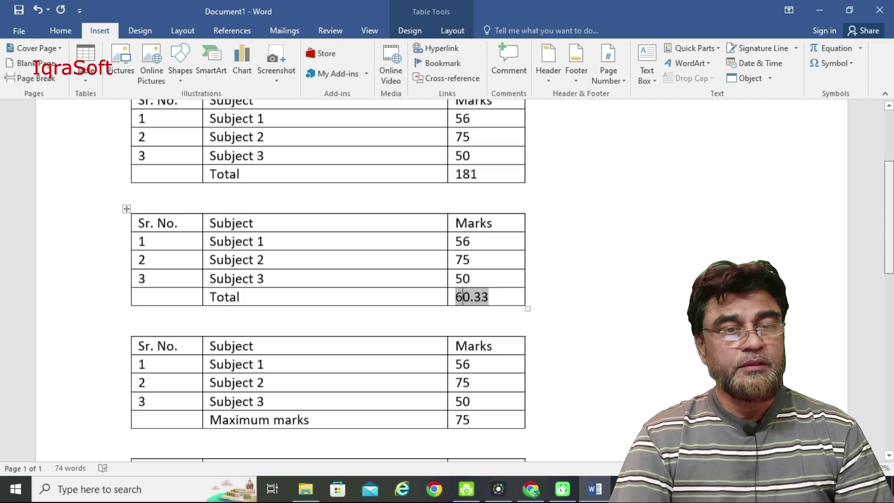
pyautogui.scroll(-2, 326, 279)
pyautogui.doubleClick(463, 316)
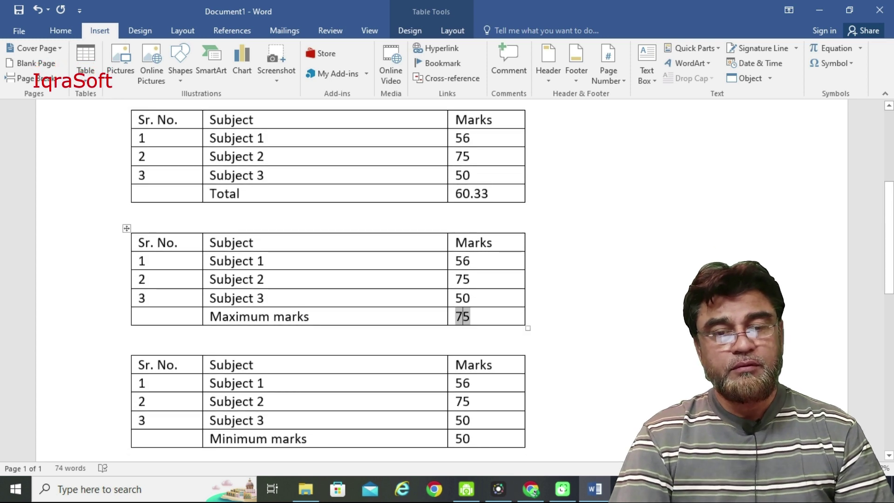
pyautogui.doubleClick(463, 438)
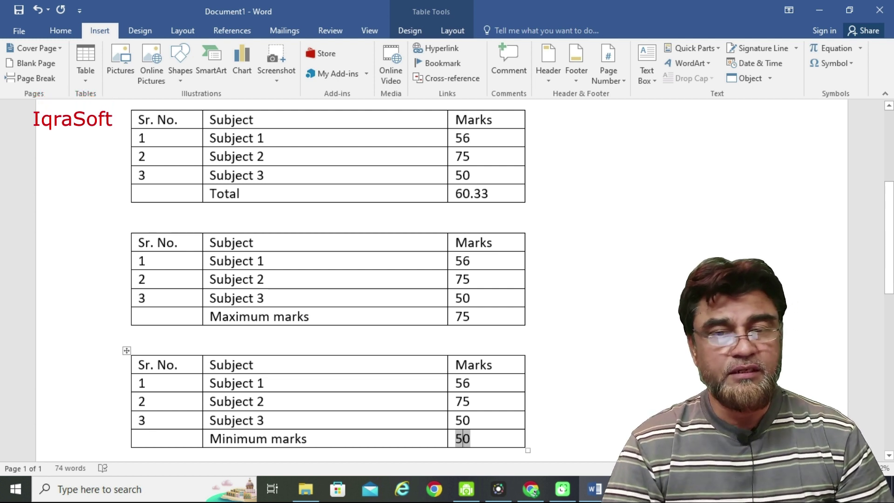
pyautogui.click(472, 193)
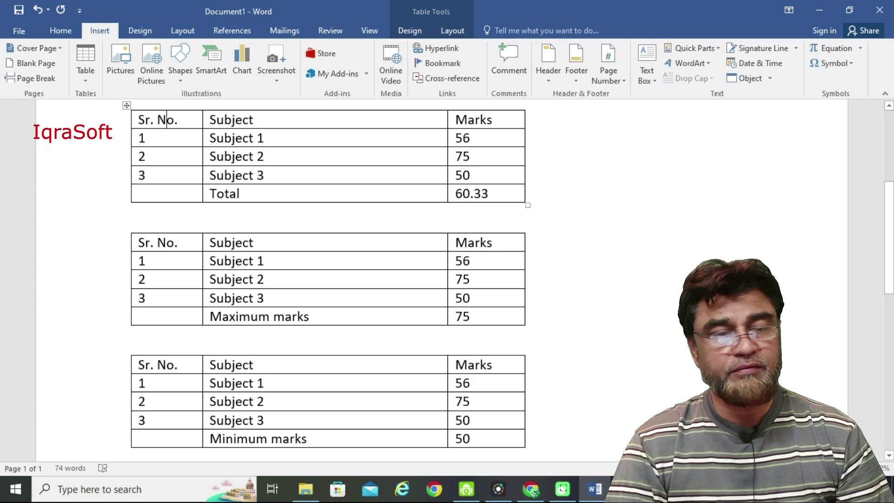
pyautogui.scroll(3, 167, 225)
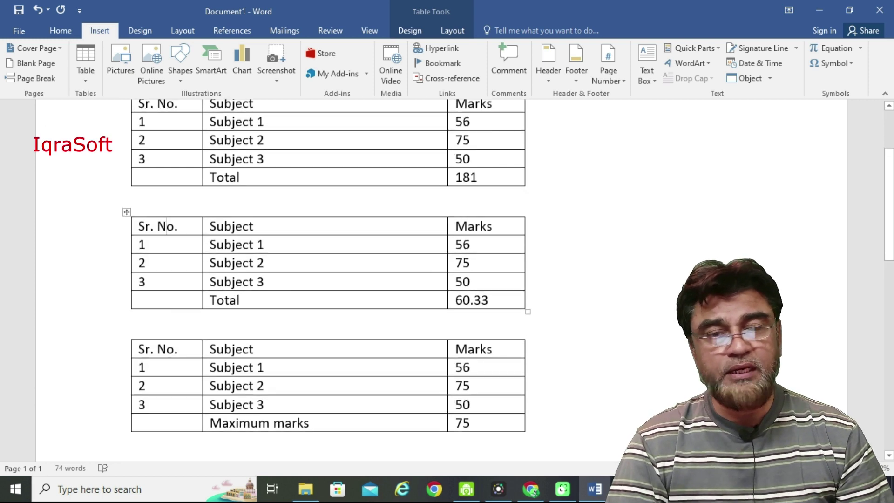
pyautogui.scroll(3, 326, 280)
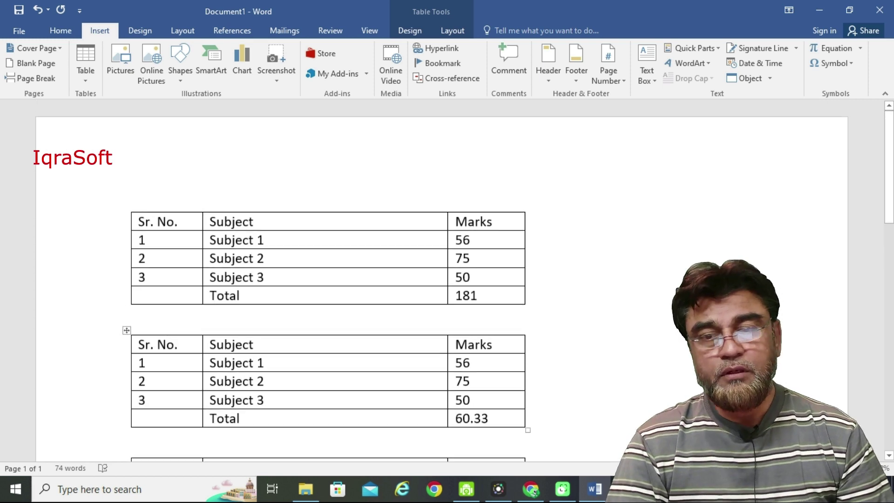
pyautogui.click(126, 207)
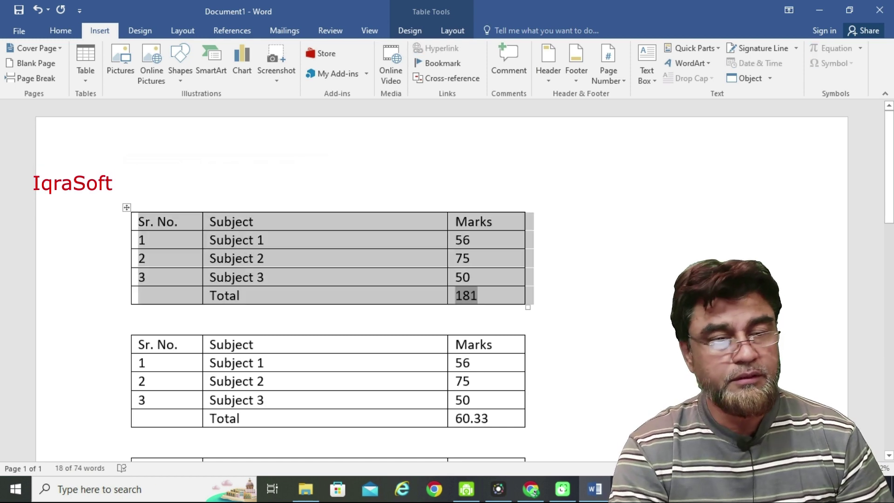
# Paste a copy of the Total table below the last table.
pyautogui.scroll(-3, 326, 279)
pyautogui.scroll(-8, 326, 279)
pyautogui.scroll(-2, 326, 209)
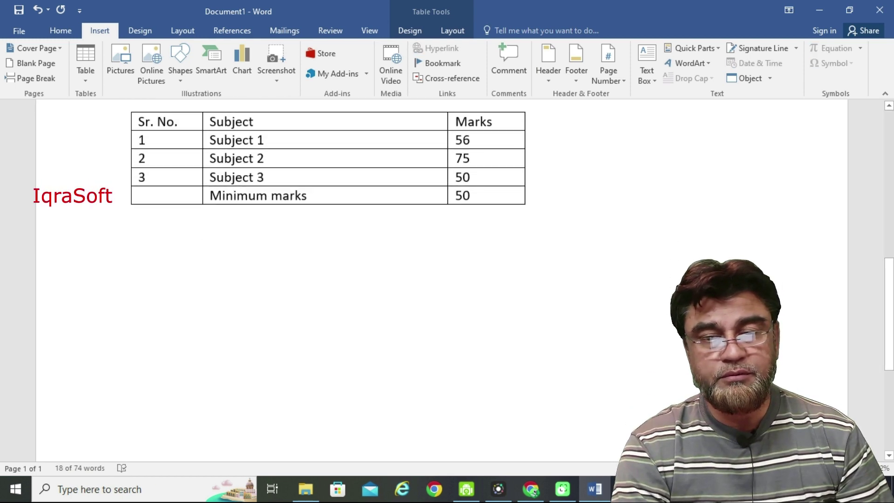
pyautogui.click(131, 214)
pyautogui.hotkey('ctrl', 'z')
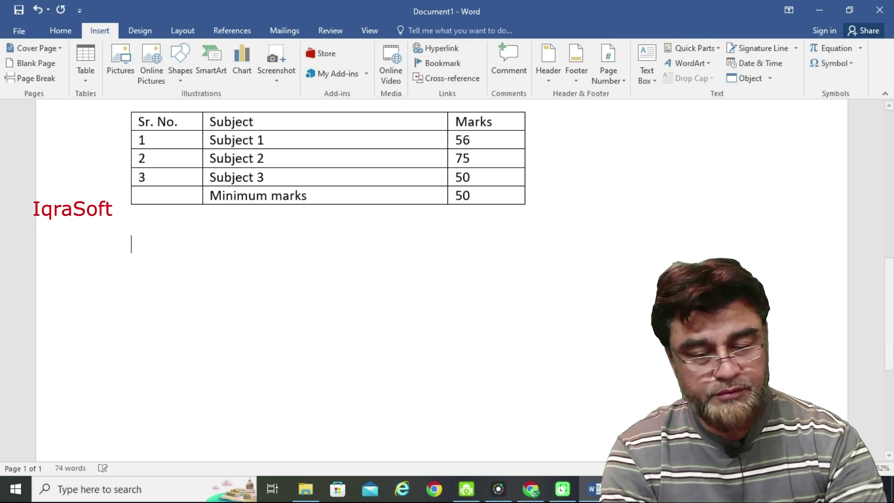
pyautogui.write('Sr. No.\tSubject\tMarks 1\tSubject 1\t56 2\tSubject 2\t75 3\tSubject 3\t50 \tTotal\t181')
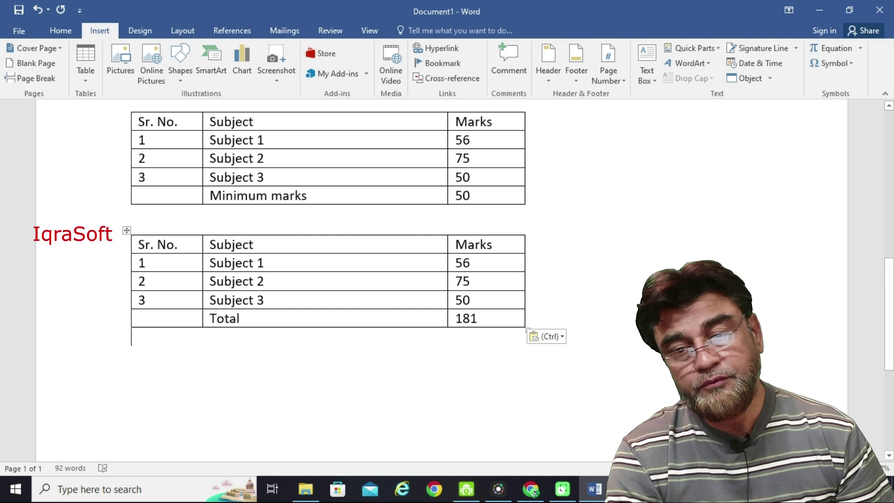
# Rename the headers to Student Name and Subject 1 and narrow the Subject 1 column.
pyautogui.moveTo(138, 244); pyautogui.dragTo(178, 244)
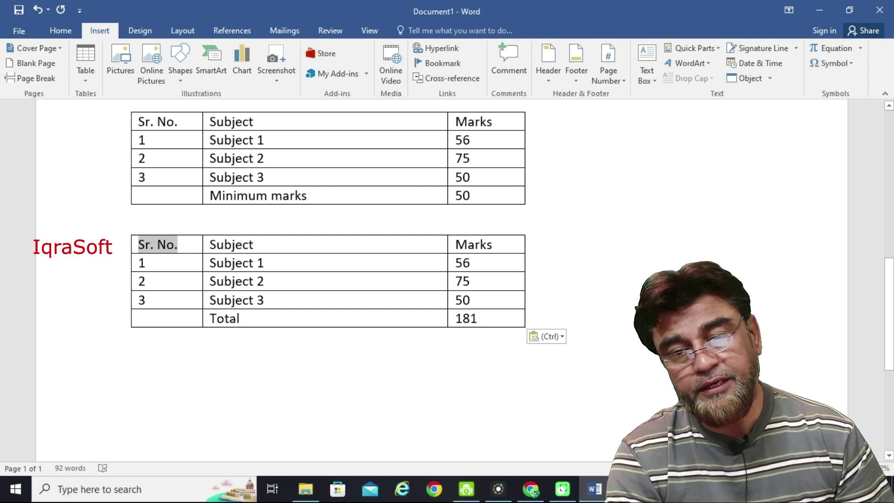
pyautogui.write('Student Name')
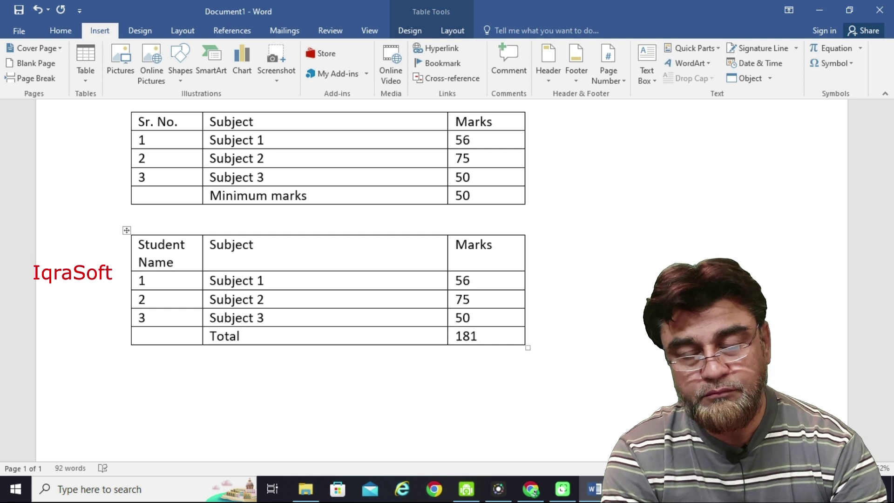
pyautogui.moveTo(254, 244); pyautogui.dragTo(205, 244)
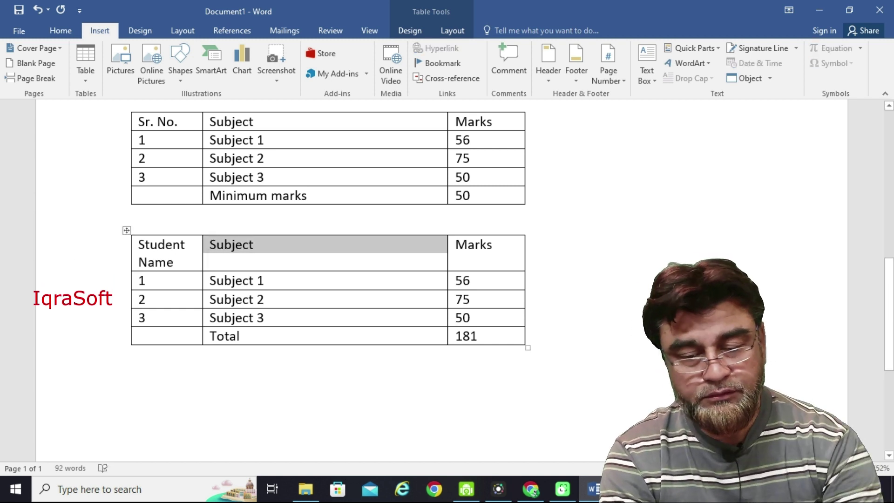
pyautogui.write('Sbu')
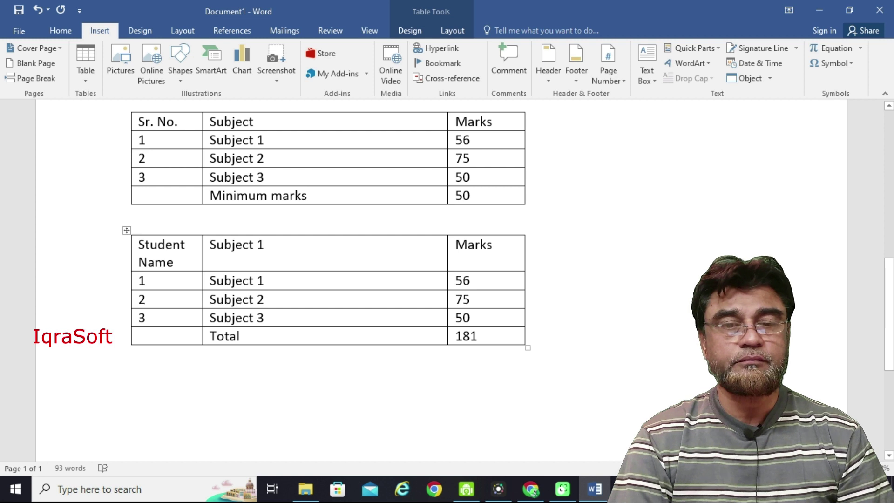
pyautogui.moveTo(448, 279); pyautogui.dragTo(306, 279)
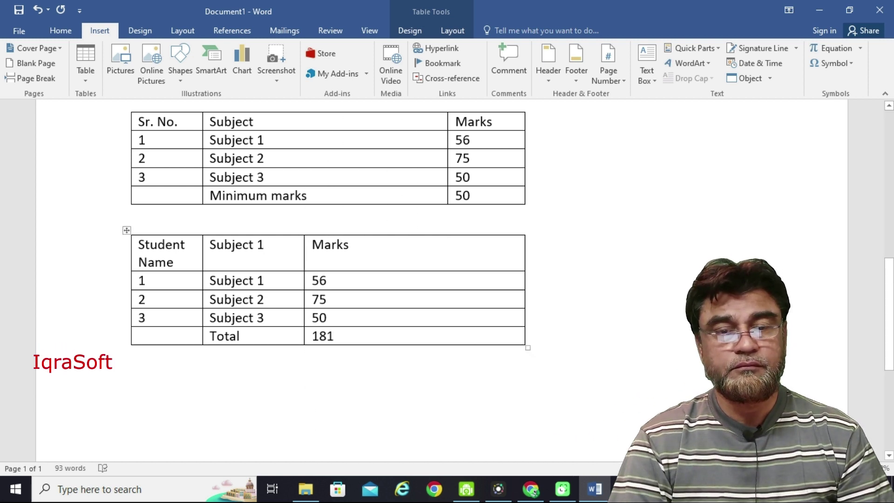
# Insert a new column right of Marks and narrow the Marks column.
pyautogui.rightClick(453, 261)
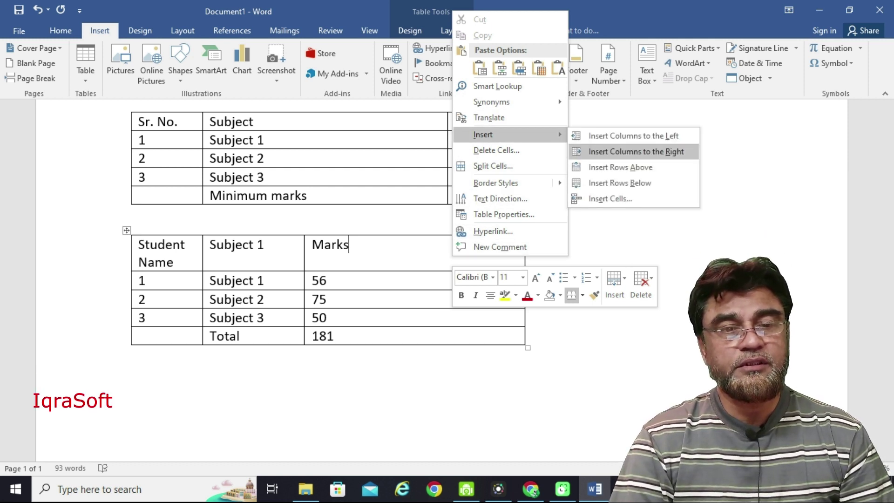
pyautogui.click(636, 151)
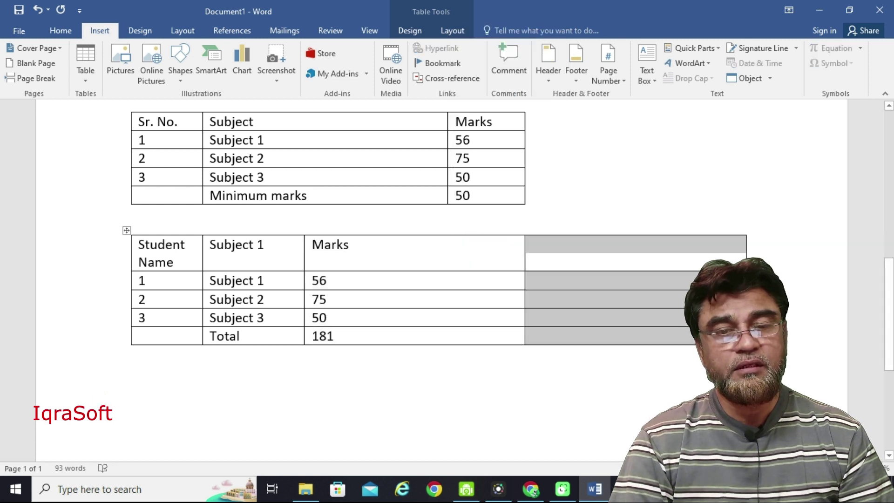
pyautogui.moveTo(525, 289); pyautogui.dragTo(381, 289)
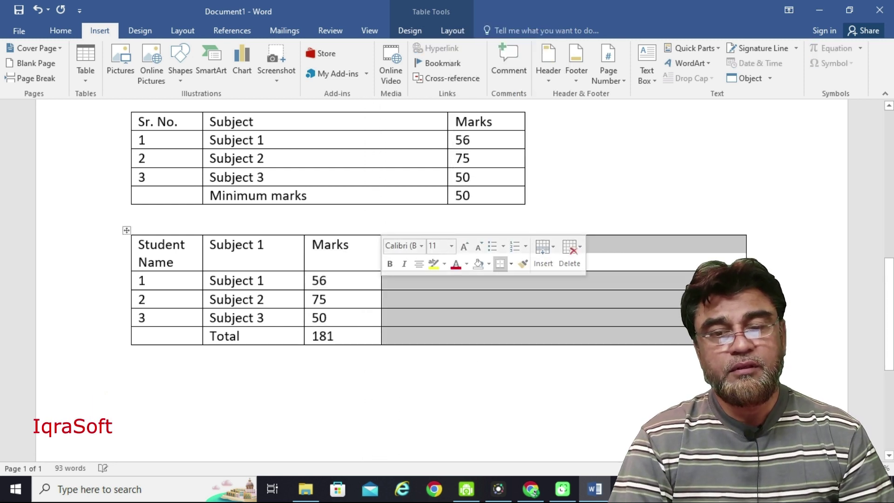
pyautogui.moveTo(354, 246); pyautogui.dragTo(280, 247)
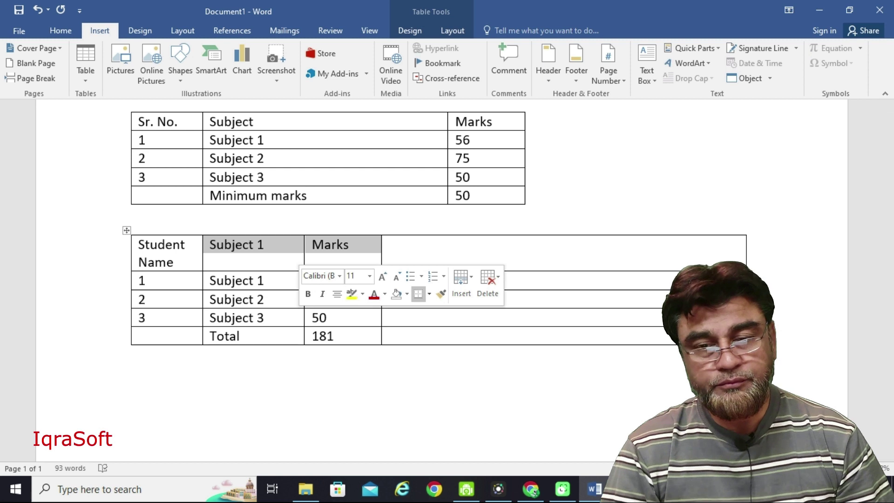
pyautogui.click(325, 245)
# Move Subject 2 and Subject 3 from the rows into the third and fourth column headings.
pyautogui.moveTo(210, 299); pyautogui.dragTo(264, 299)
pyautogui.hotkey('ctrl', 'c')
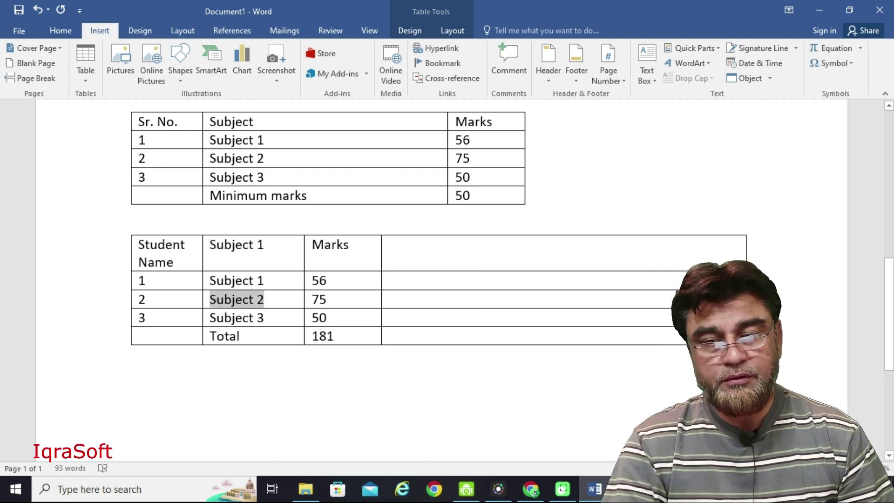
pyautogui.press('Delete')
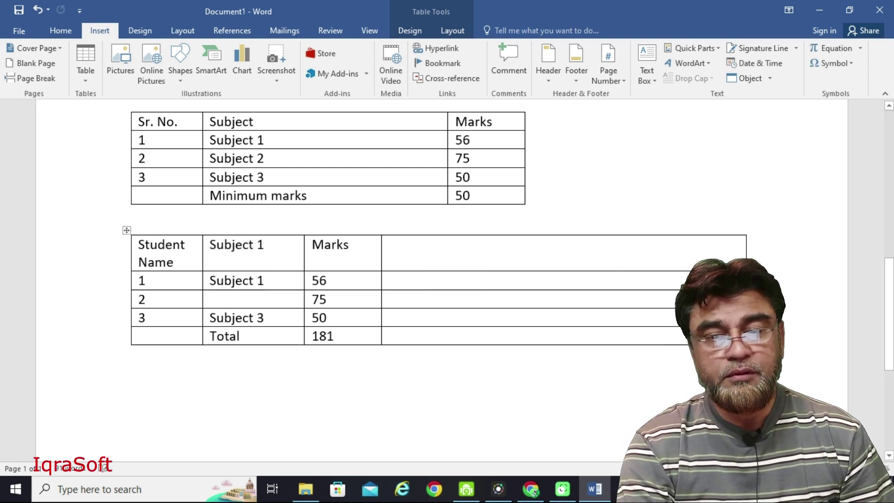
pyautogui.moveTo(349, 245); pyautogui.dragTo(311, 245)
pyautogui.hotkey('ctrl', 'v')
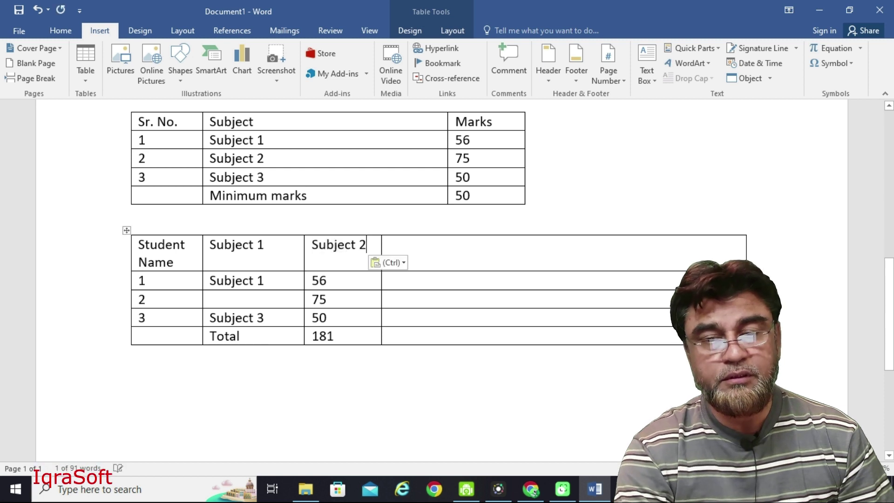
pyautogui.moveTo(210, 318); pyautogui.dragTo(264, 318)
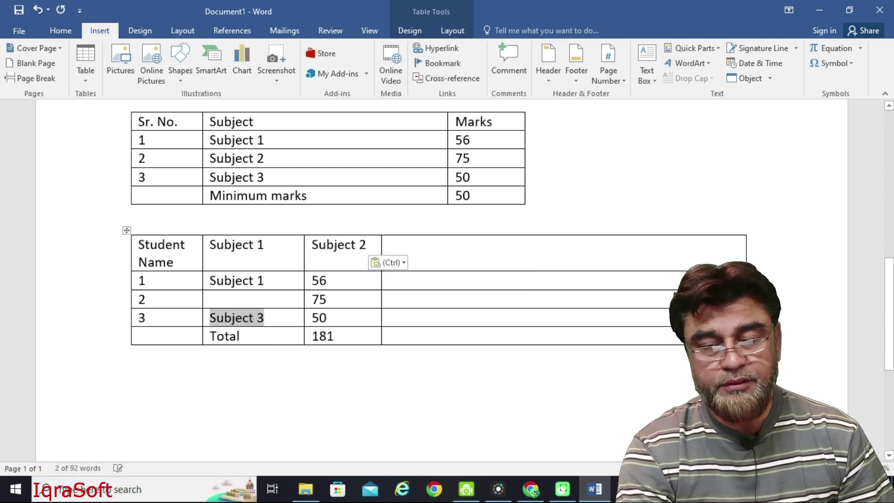
pyautogui.hotkey('ctrl', 'x')
pyautogui.hotkey('ctrl', 'v')
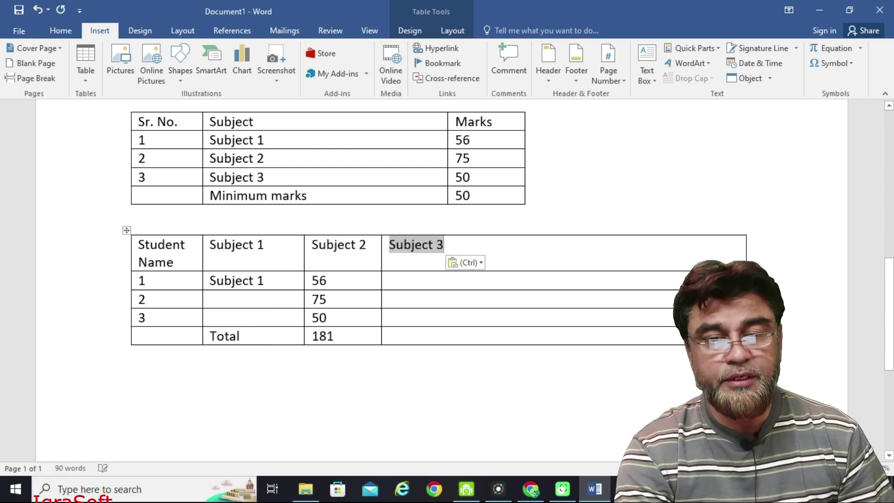
# Enter the student's full name in place of 1 and widen the Student Name column.
pyautogui.moveTo(209, 280); pyautogui.dragTo(251, 300)
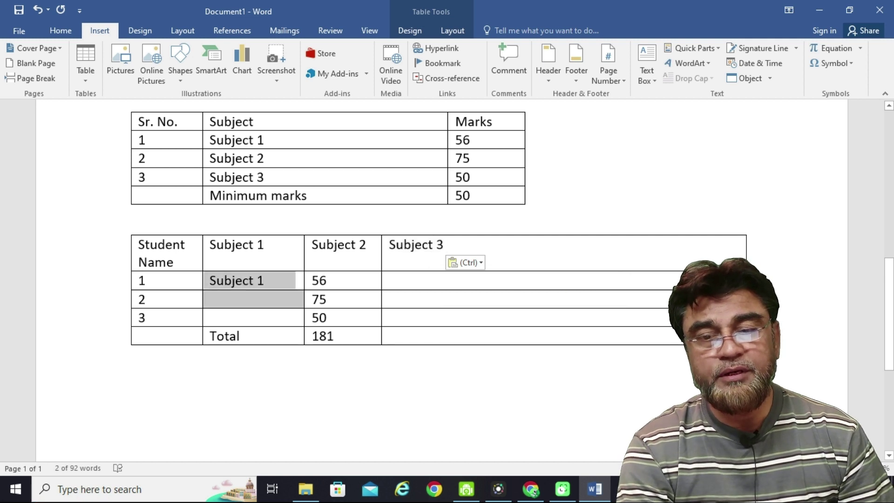
pyautogui.press('Escape')
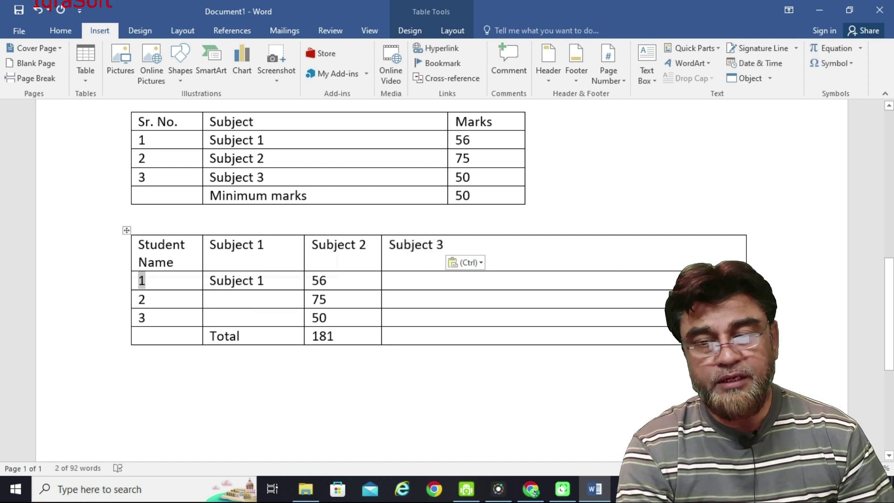
pyautogui.write('Rafay A Khan')
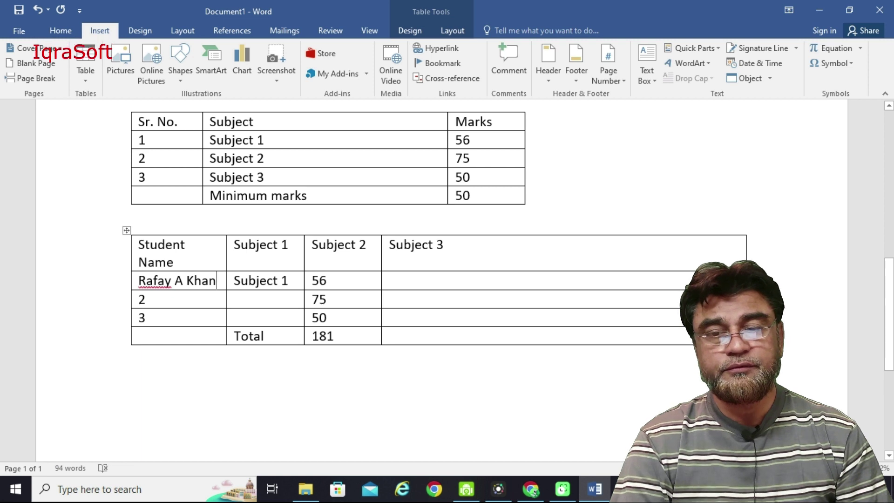
pyautogui.moveTo(226, 298)
pyautogui.mouseDown()
pyautogui.moveTo(287, 298)
pyautogui.moveTo(270, 298)
pyautogui.mouseUp()
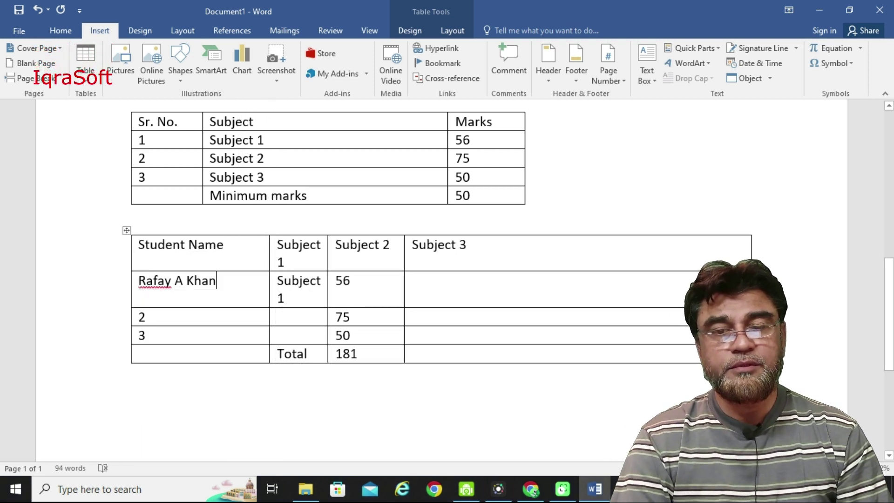
# Widen the Subject 1 and 2 columns, give the first student marks 75 and 65, and narrow Subject 3.
pyautogui.moveTo(327, 298); pyautogui.dragTo(350, 298)
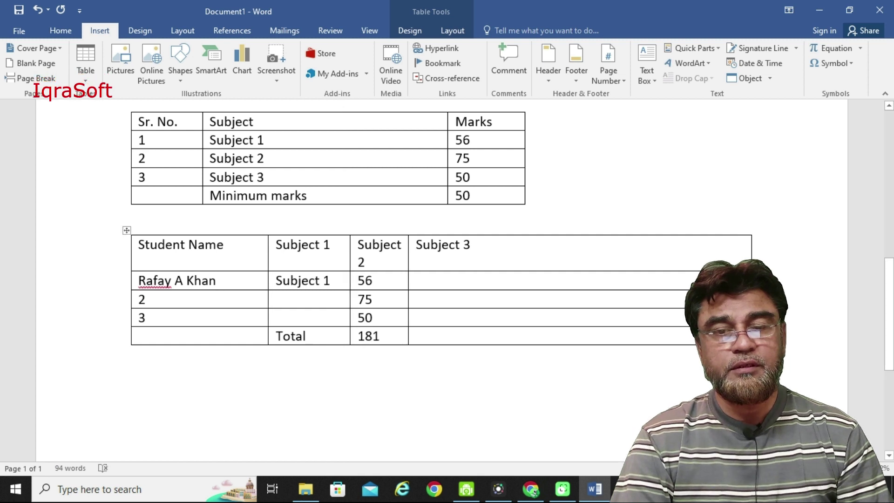
pyautogui.moveTo(408, 298); pyautogui.dragTo(447, 298)
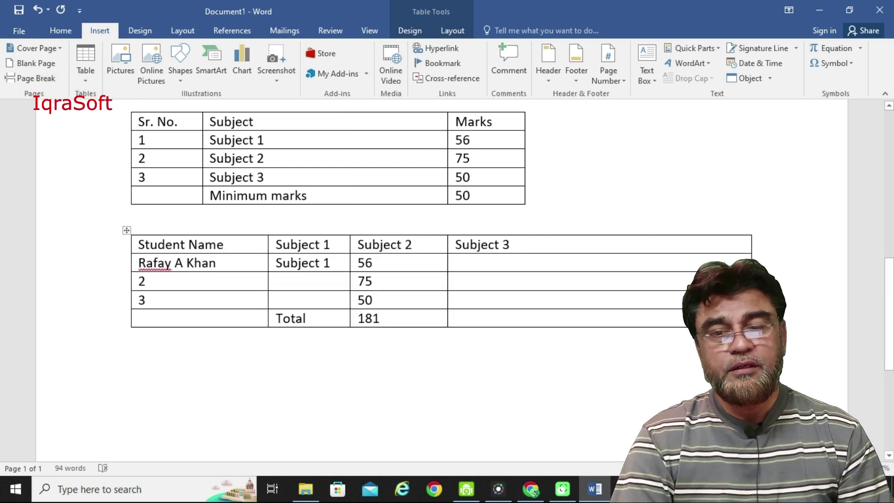
pyautogui.moveTo(286, 262)
pyautogui.mouseDown()
pyautogui.moveTo(326, 262)
pyautogui.moveTo(275, 263)
pyautogui.mouseUp()
pyautogui.click(331, 263)
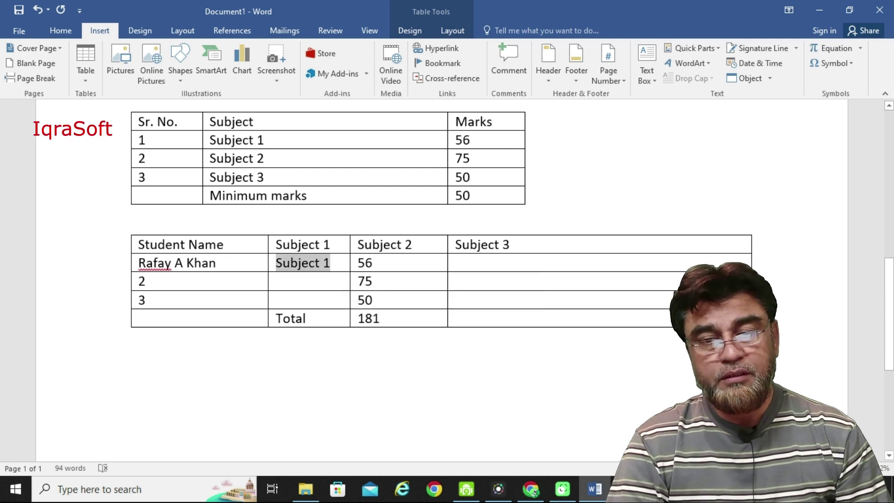
pyautogui.write('7')
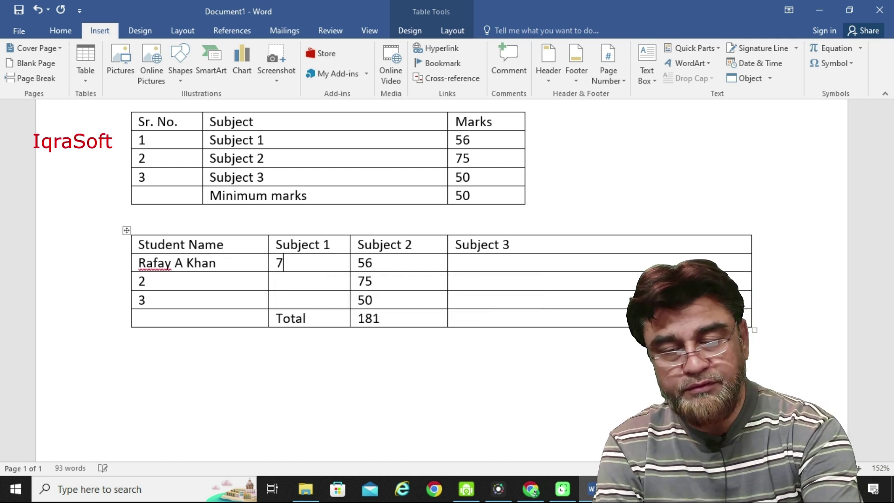
pyautogui.write('5')
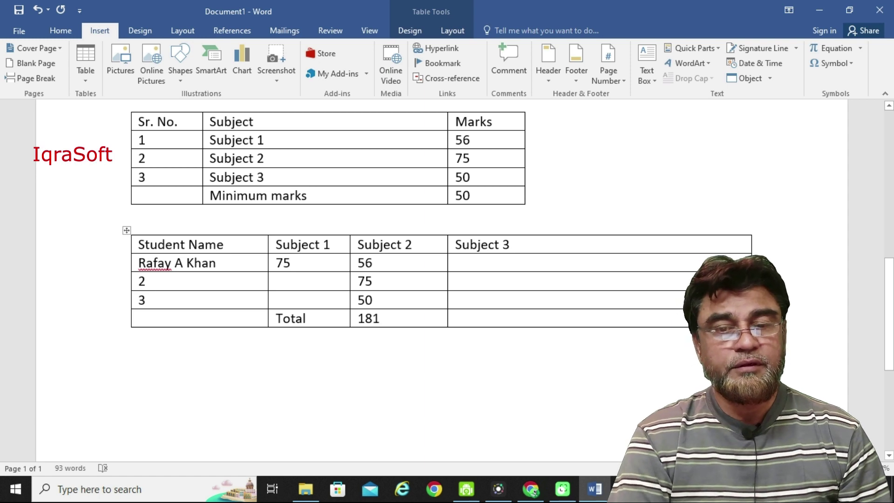
pyautogui.scroll(2, 326, 233)
pyautogui.click(132, 260)
pyautogui.click(512, 310)
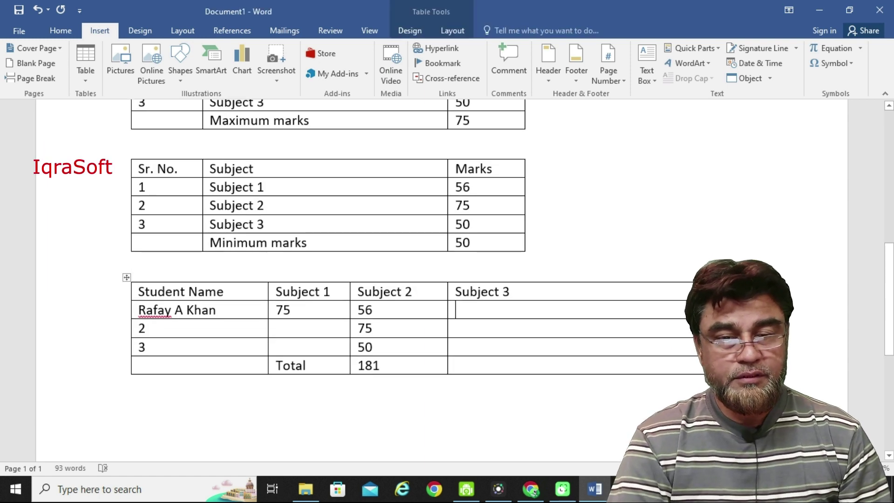
pyautogui.write('65')
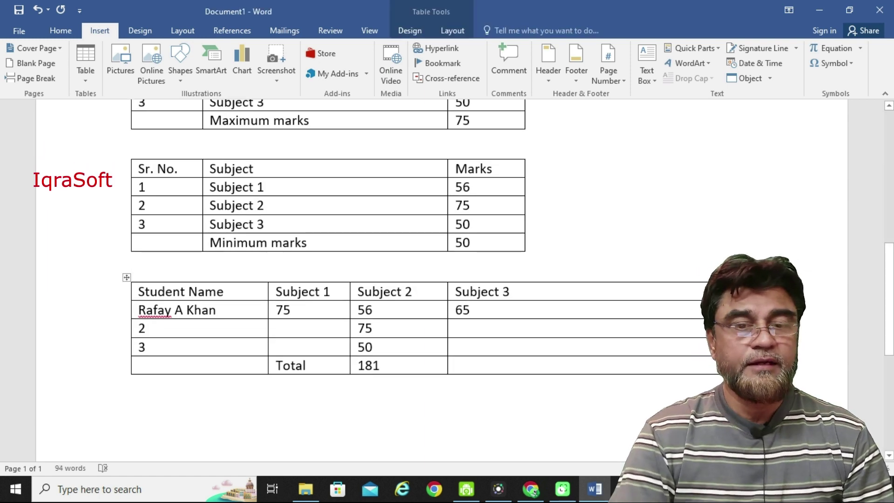
pyautogui.moveTo(724, 328)
pyautogui.mouseDown()
pyautogui.moveTo(506, 328)
pyautogui.moveTo(533, 328)
pyautogui.mouseUp()
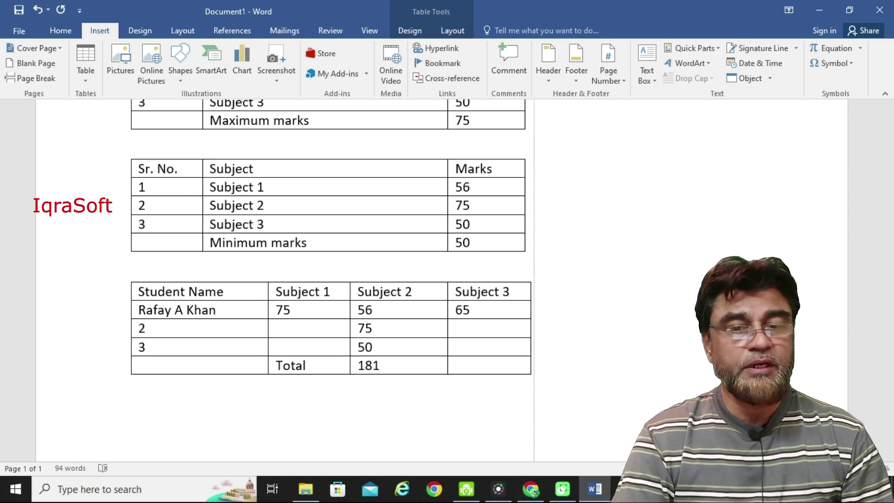
# Enter the second student's name with marks 65 and 45.
pyautogui.doubleClick(142, 328)
pyautogui.write('Ammar A Kha')
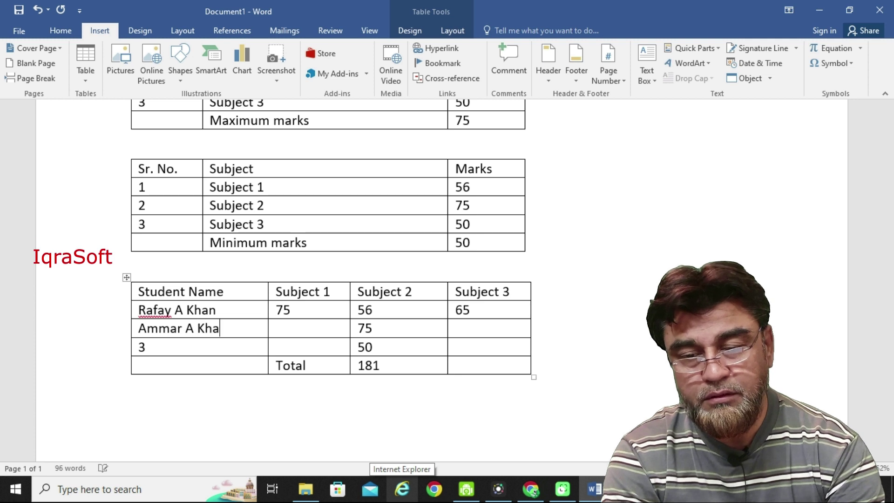
pyautogui.press('Tab')
pyautogui.write('6')
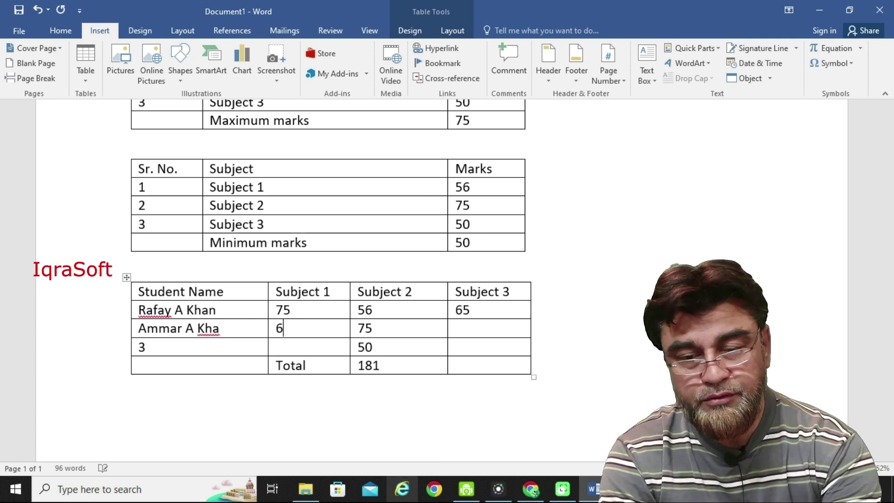
pyautogui.write('5')
pyautogui.press('Tab')
pyautogui.write('45')
pyautogui.press('Tab')
pyautogui.write('79')
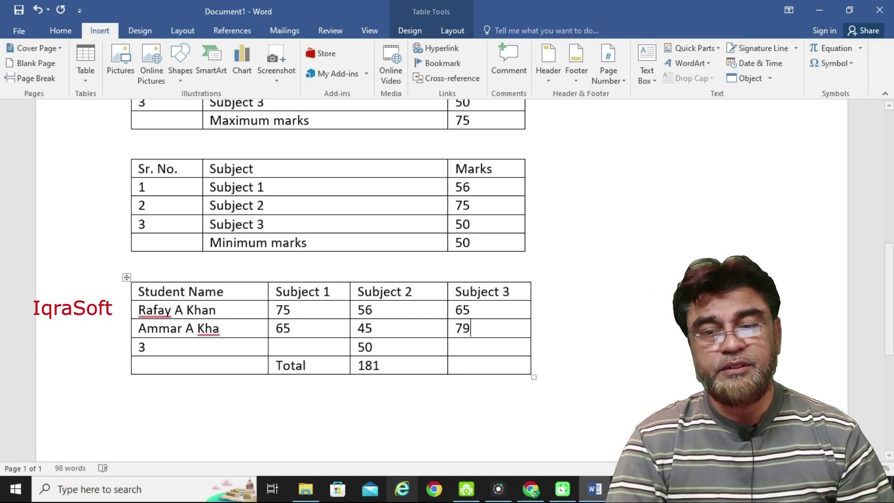
pyautogui.press('Tab')
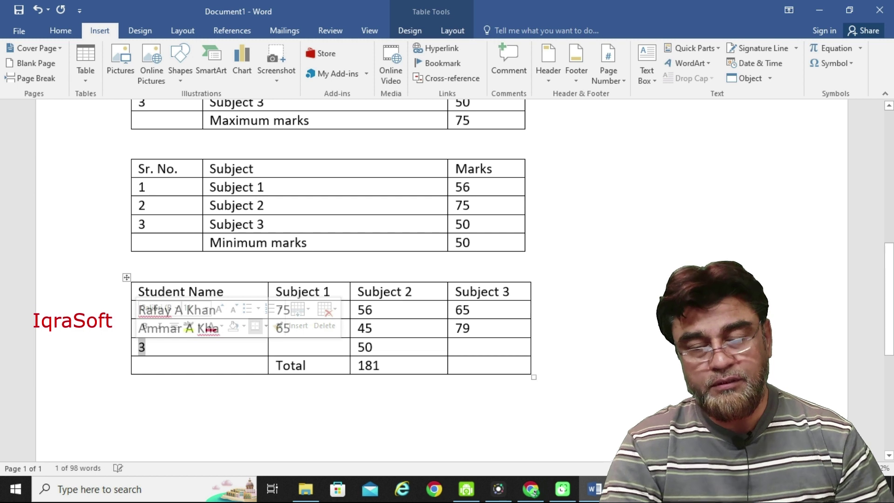
# Enter the third student's name with marks 45 and 45.
pyautogui.write('Anand Kumar')
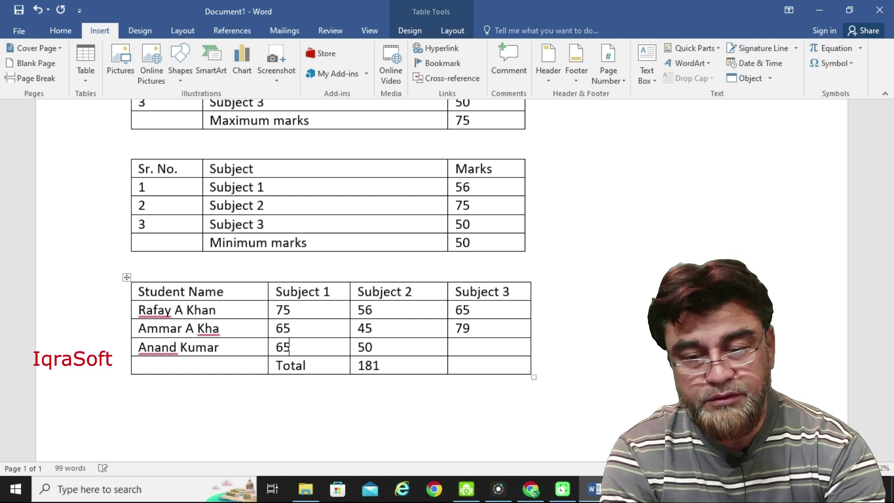
pyautogui.press('Tab')
pyautogui.write('45')
pyautogui.press('Tab')
pyautogui.write('45')
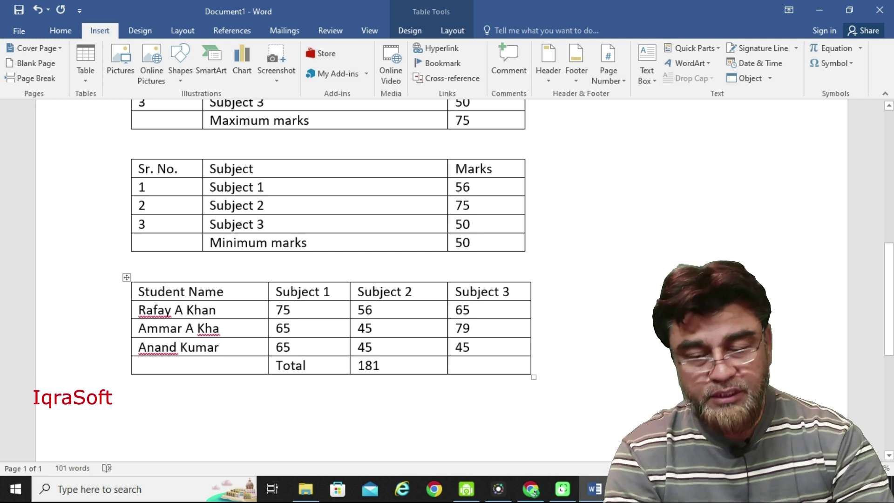
# Enter the fourth student's name with marks 55, 56 and 76.
pyautogui.press('Tab')
pyautogui.write('S')
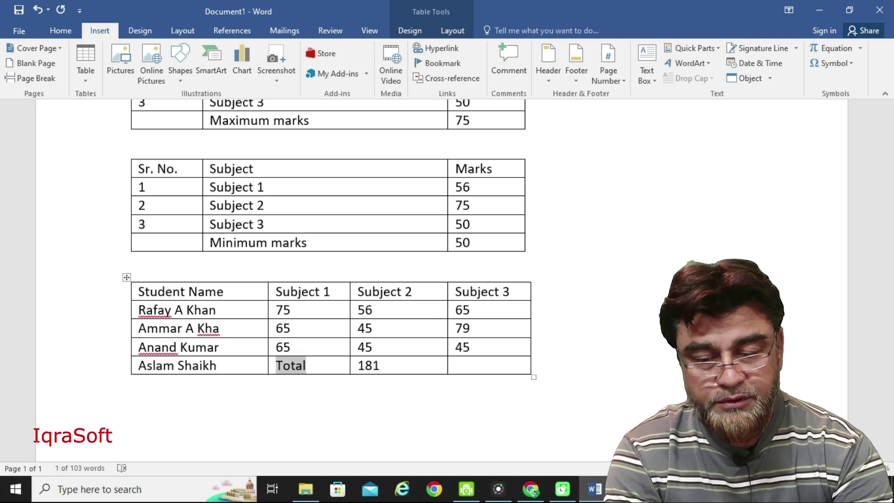
pyautogui.write('55')
pyautogui.press('Tab')
pyautogui.write('56')
pyautogui.press('Tab')
pyautogui.write('76')
# Add a fifth row and enter that student's name with marks 75, 45 and 56.
pyautogui.press('Tab')
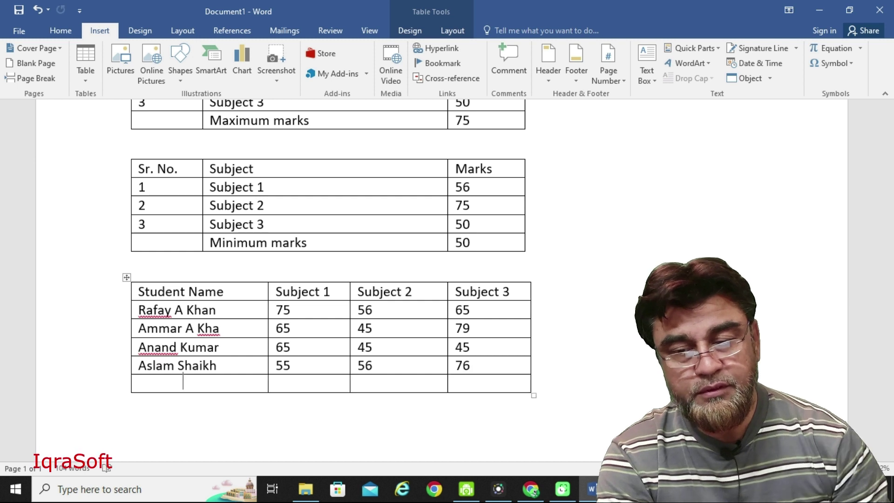
pyautogui.write('Sohel')
pyautogui.press('Tab')
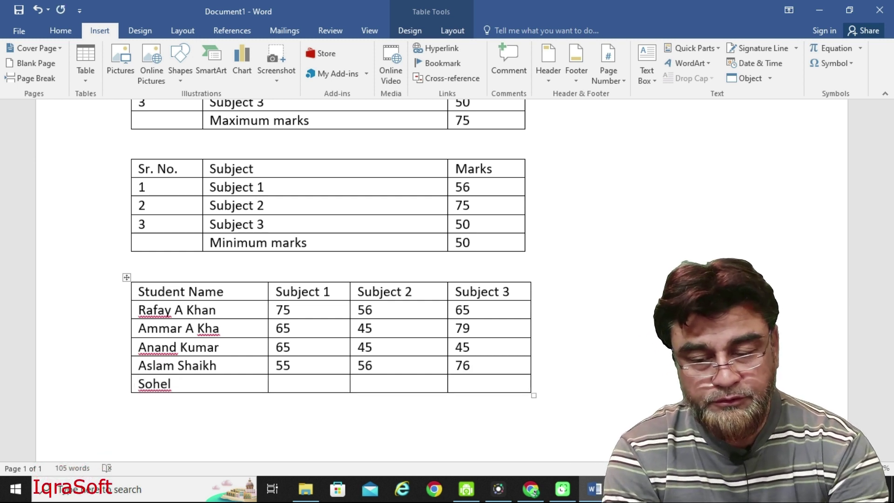
pyautogui.write('75')
pyautogui.press('Tab')
pyautogui.write('45')
pyautogui.press('Tab')
pyautogui.write('56')
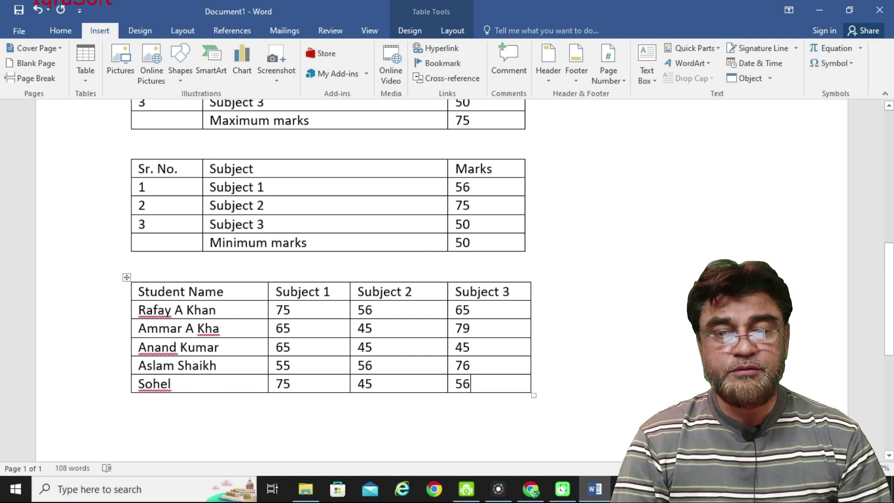
# Insert a column to the right of Subject 3 and head it 'Total Marks'.
pyautogui.click(200, 281)
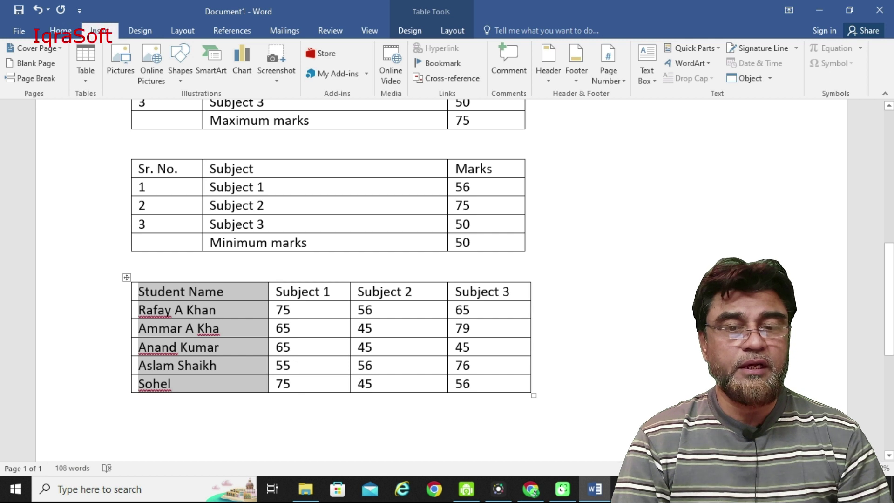
pyautogui.click(489, 281)
pyautogui.rightClick(489, 285)
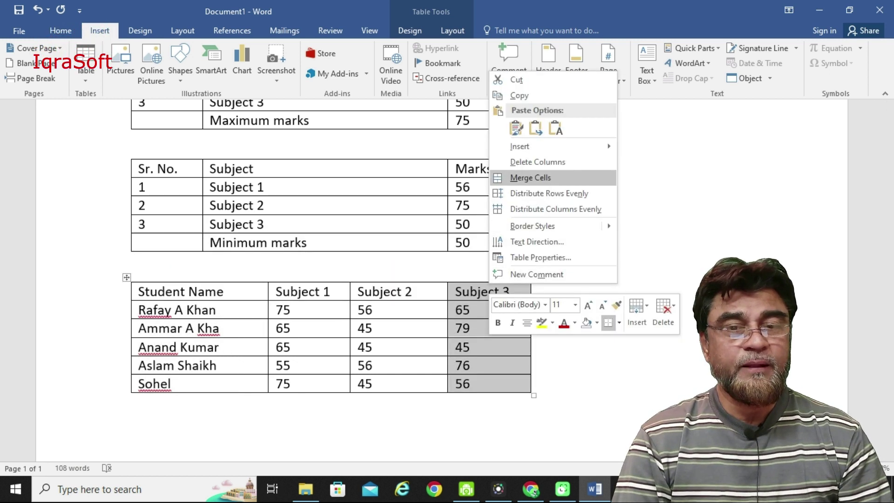
pyautogui.click(661, 161)
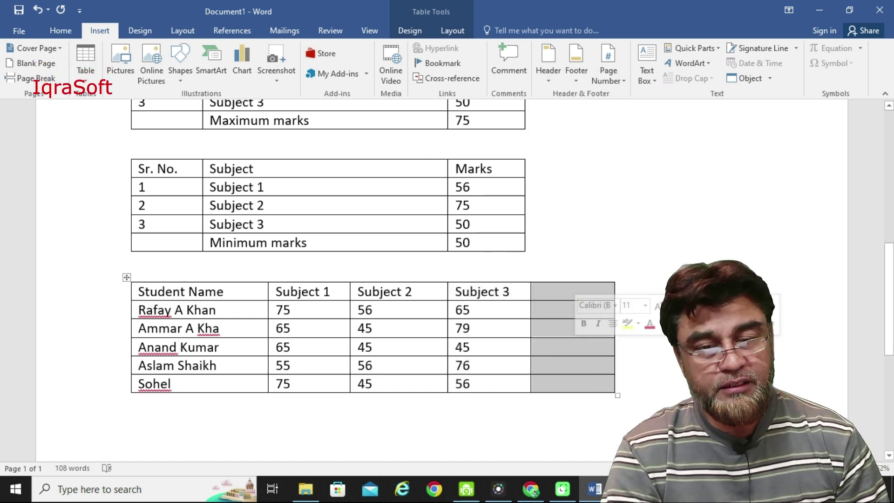
pyautogui.click(540, 291)
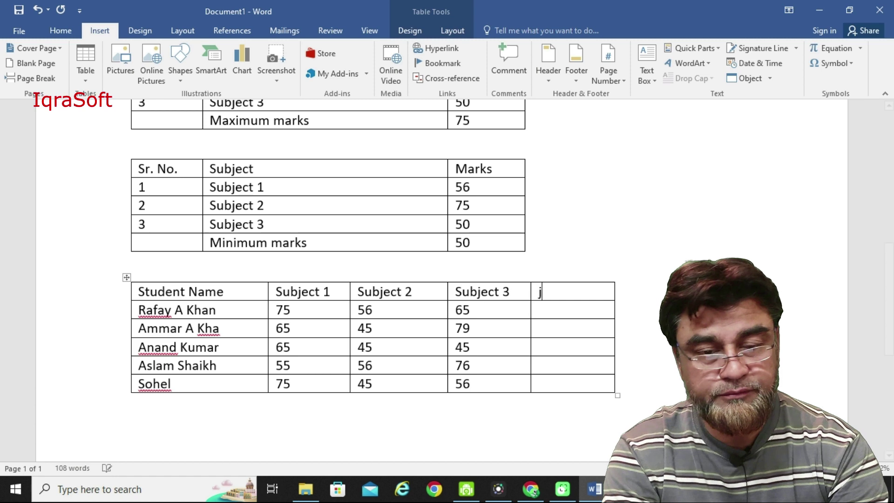
pyautogui.write('Total Marks')
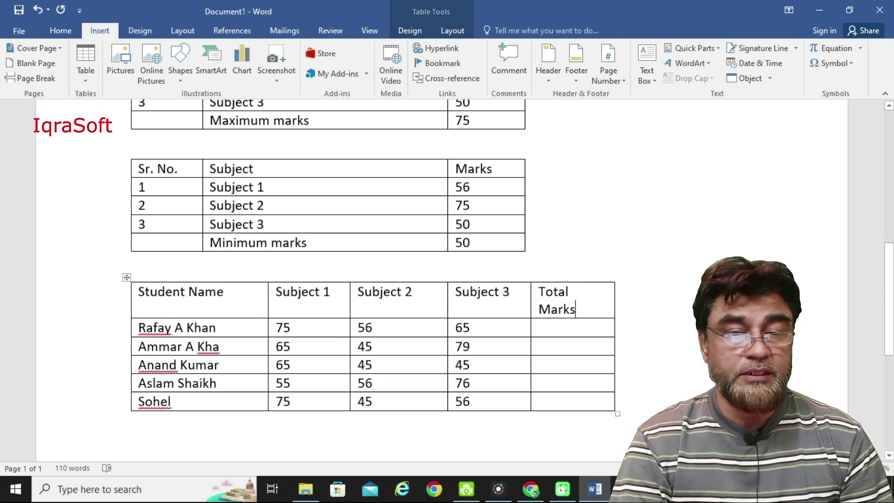
pyautogui.scroll(2, 372, 279)
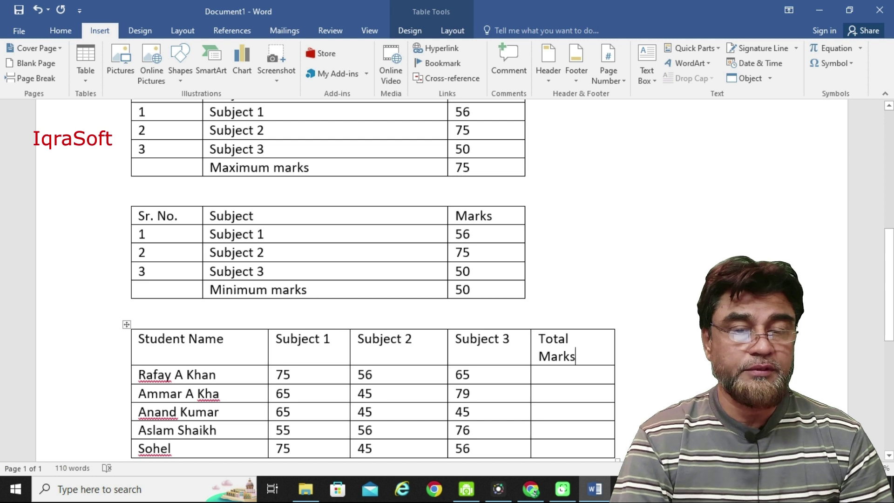
# Insert a { =sum(left) } field in the first Total Marks cell, update it to 196, and select it.
pyautogui.click(558, 356)
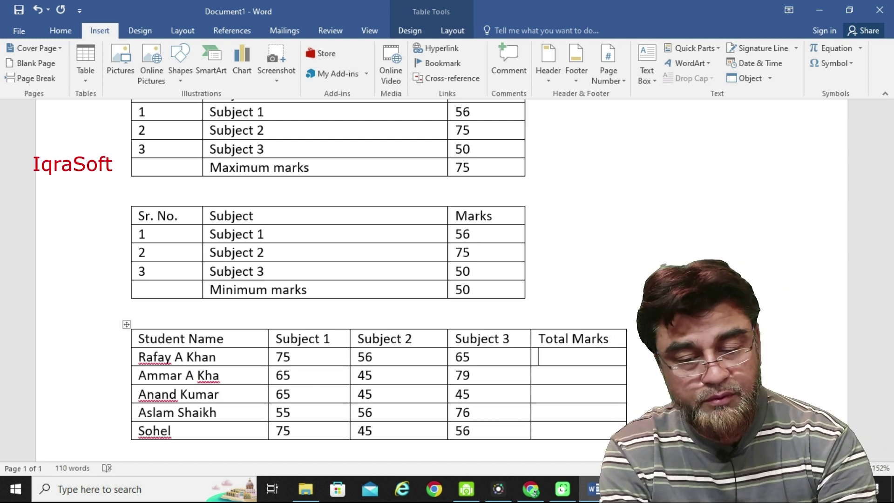
pyautogui.hotkey('ctrl', 'F9')
pyautogui.write('=lef')
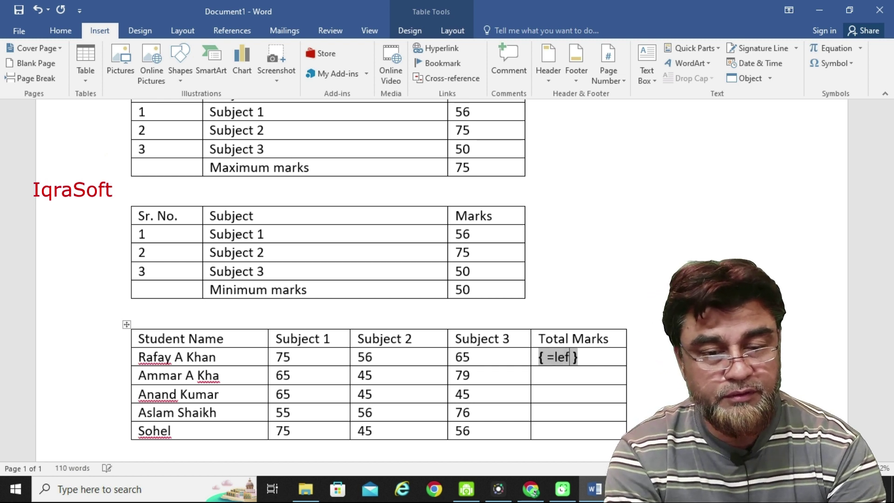
pyautogui.press('BackSpace')
pyautogui.press('BackSpace')
pyautogui.press('BackSpace')
pyautogui.write('sum')
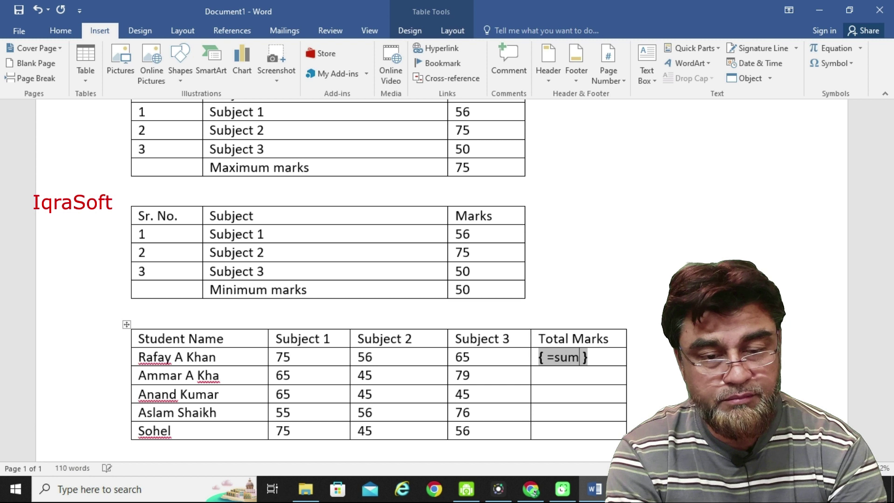
pyautogui.write('(left')
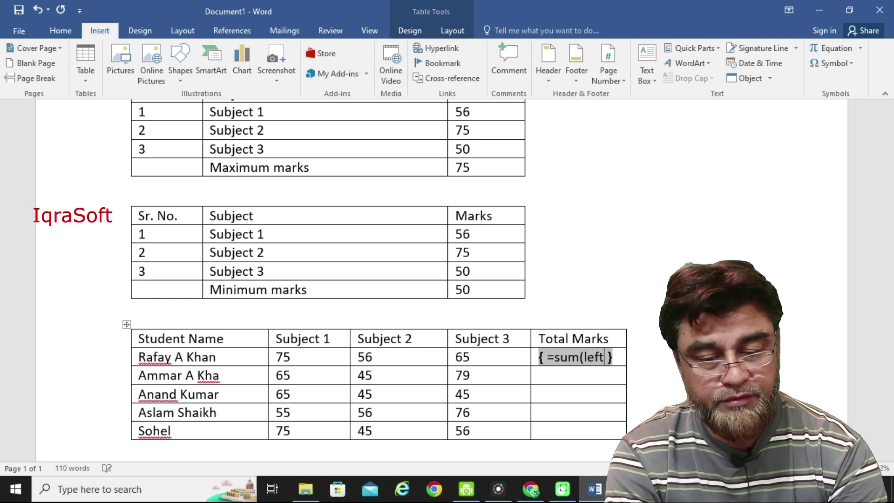
pyautogui.write(')')
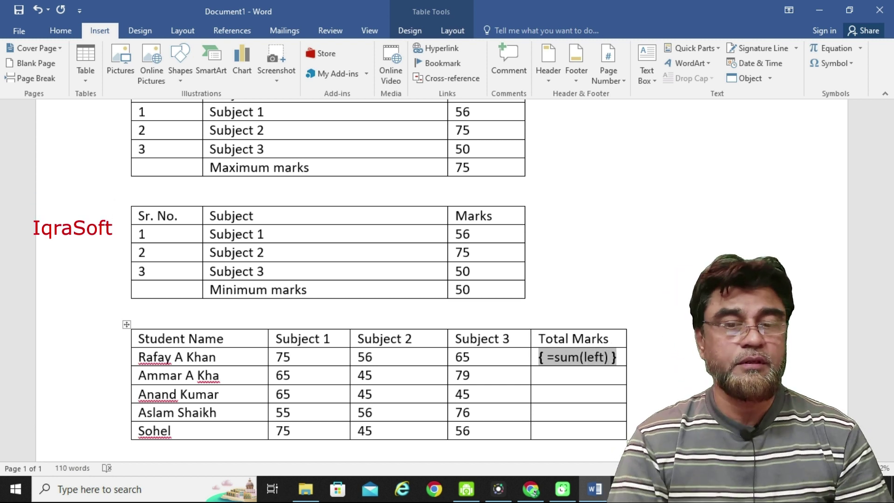
pyautogui.rightClick(582, 357)
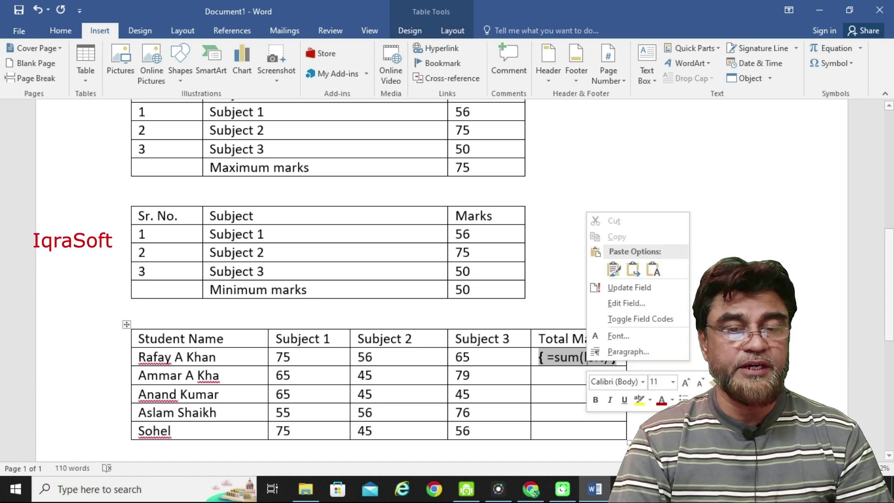
pyautogui.click(607, 287)
pyautogui.scroll(-2, 447, 251)
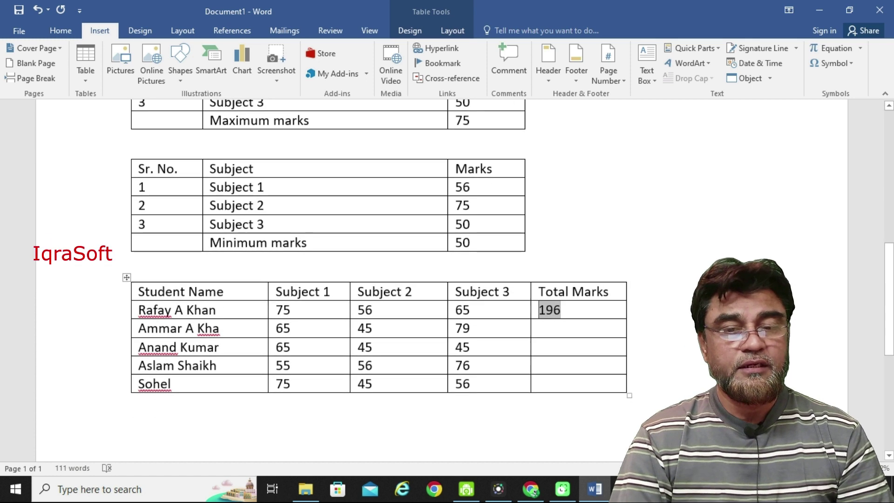
pyautogui.moveTo(563, 309); pyautogui.dragTo(619, 311)
pyautogui.hotkey('ctrl', 'c')
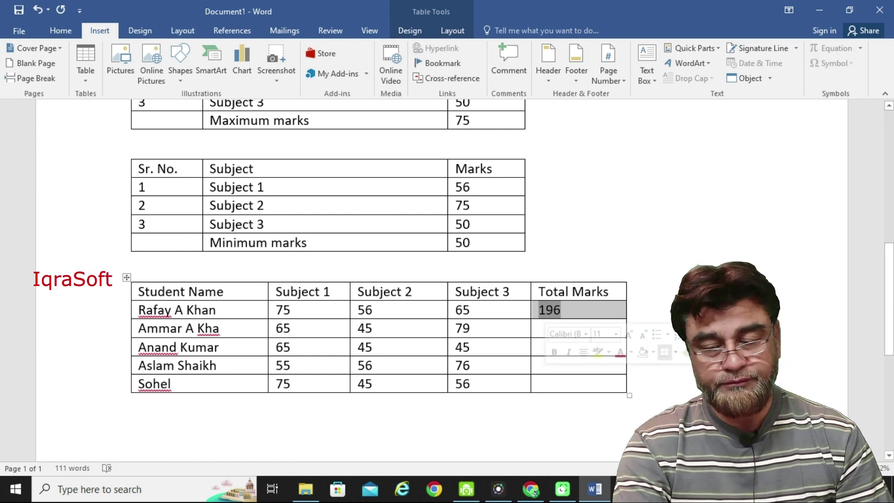
# Paste the sum field into the second student's Total Marks cell and recalculate it to 189.
pyautogui.click(539, 328)
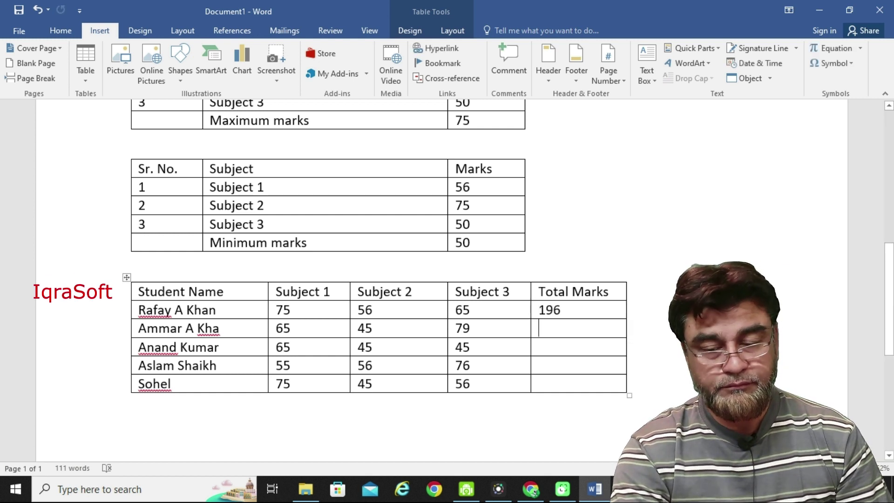
pyautogui.hotkey('ctrl', 'v')
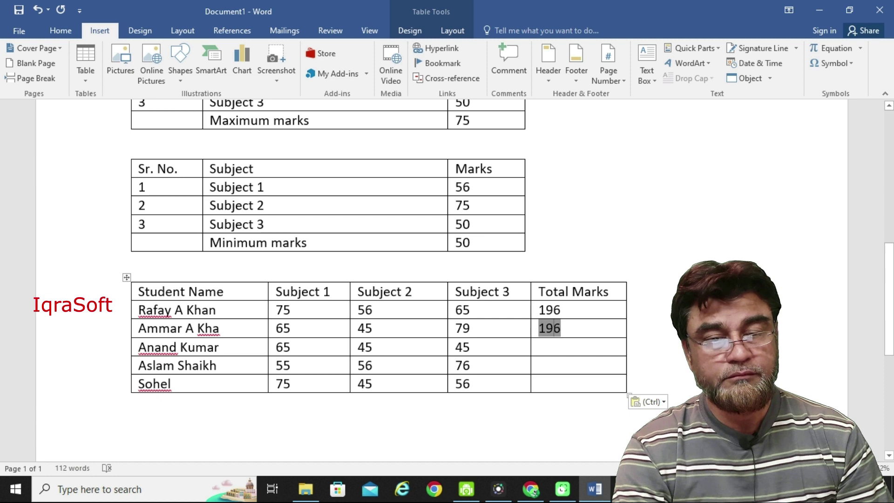
pyautogui.rightClick(551, 328)
pyautogui.click(593, 272)
pyautogui.click(407, 146)
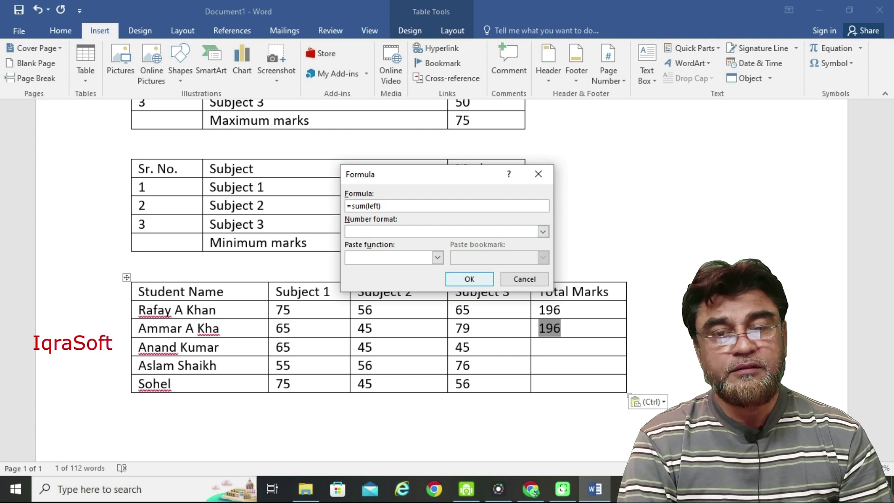
pyautogui.click(469, 279)
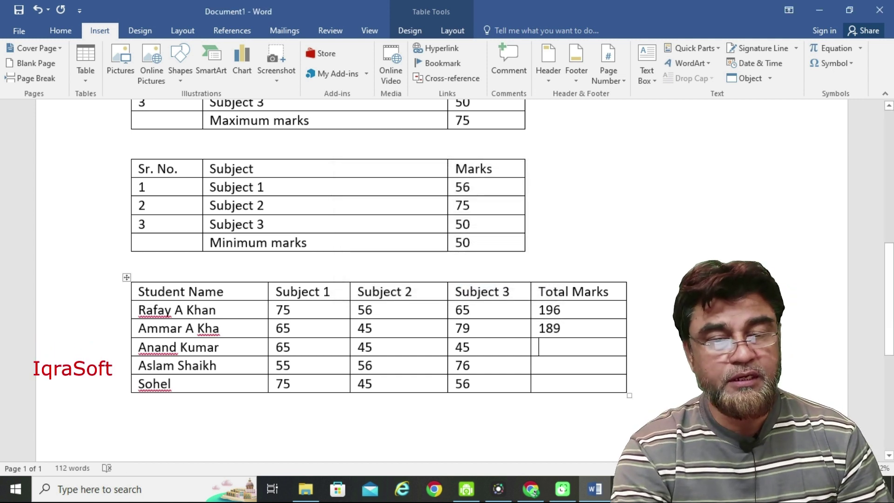
# Paste the sum field into the third student's Total Marks cell and recalculate it to 155.
pyautogui.hotkey('ctrl', 'v')
pyautogui.rightClick(549, 348)
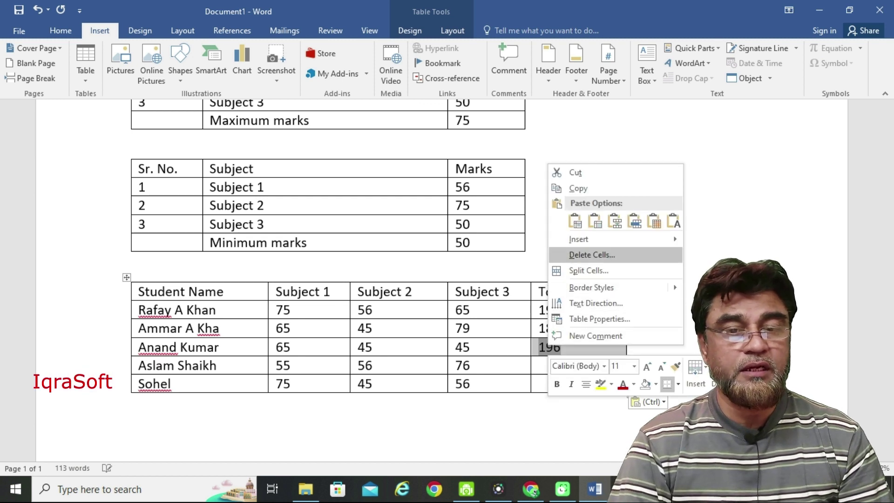
pyautogui.press('Escape')
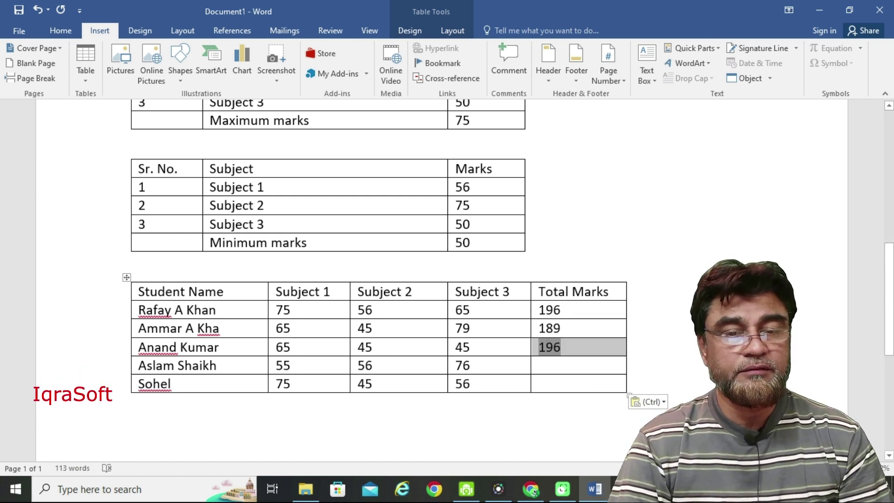
pyautogui.rightClick(552, 349)
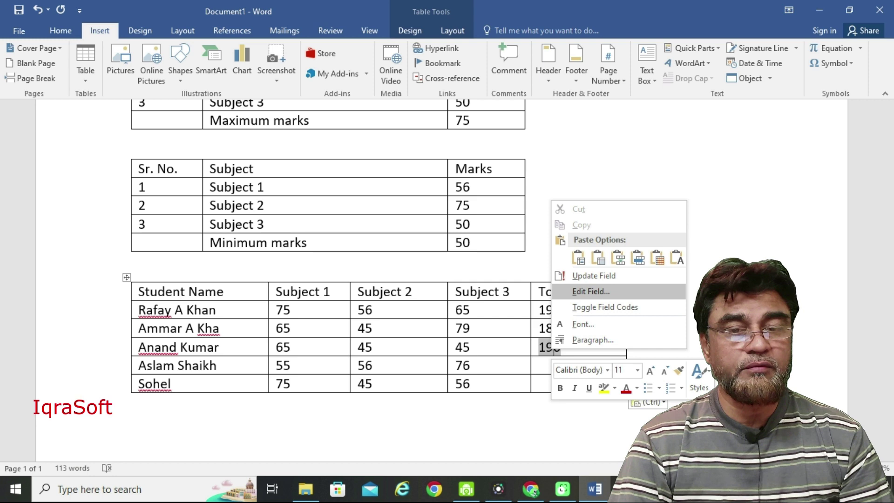
pyautogui.click(590, 291)
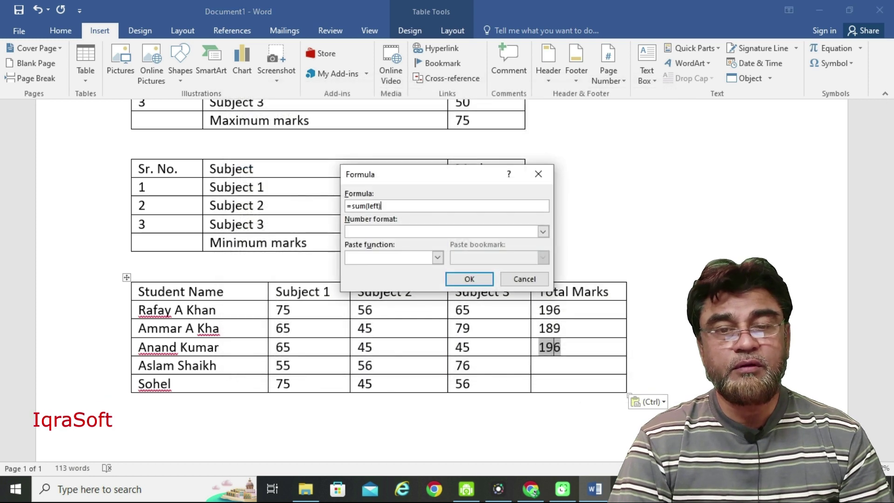
pyautogui.press('Return')
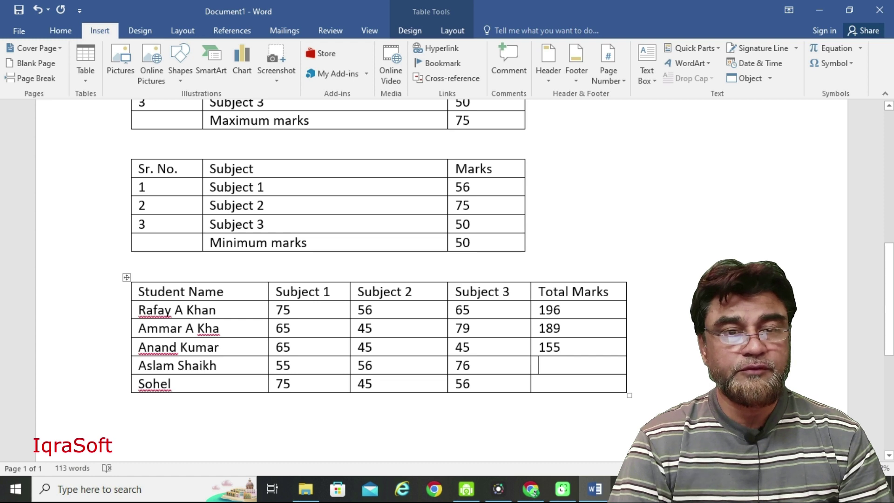
# Insert a =SUM(left) formula field in the fourth student's Total Marks cell, giving 187.
pyautogui.click(694, 48)
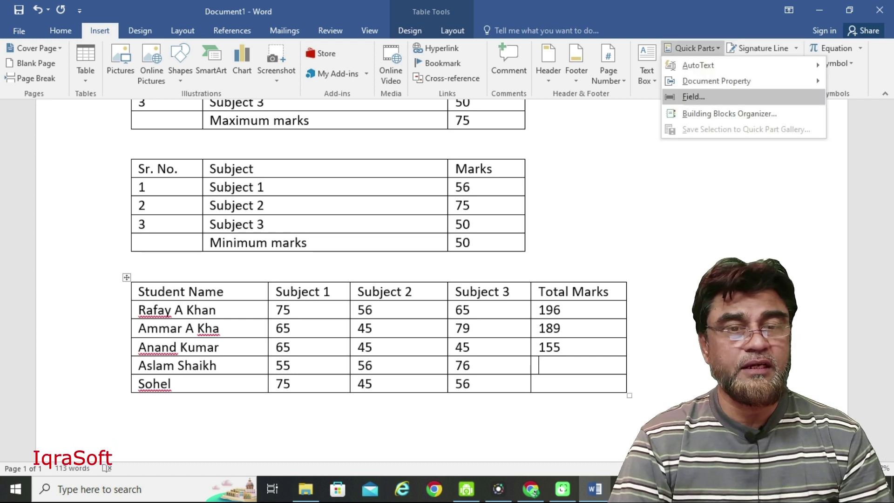
pyautogui.click(693, 96)
pyautogui.click(410, 145)
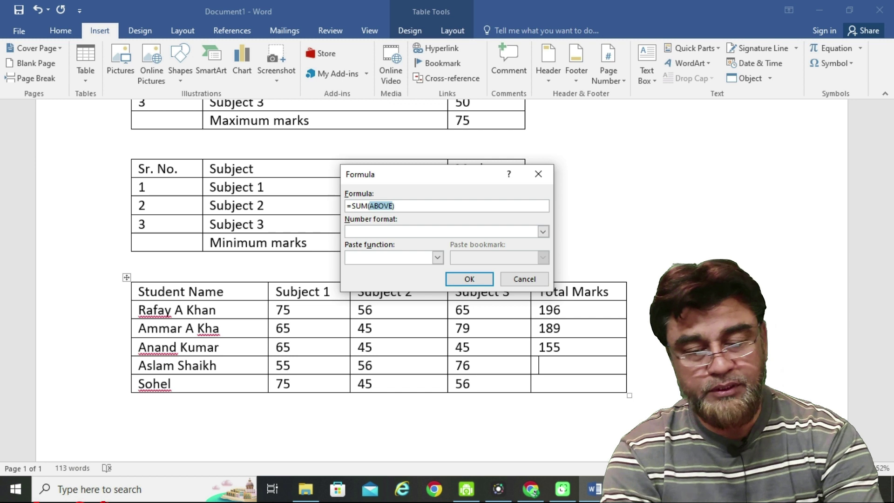
pyautogui.write('left)')
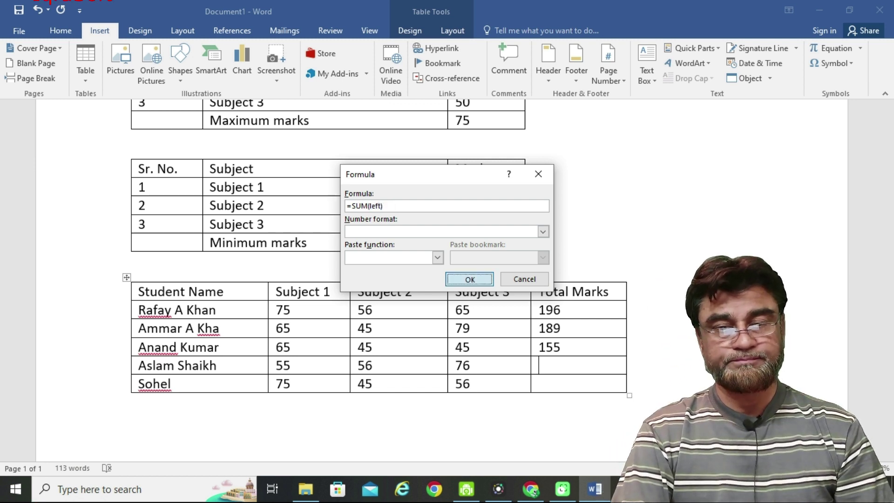
pyautogui.press('Return')
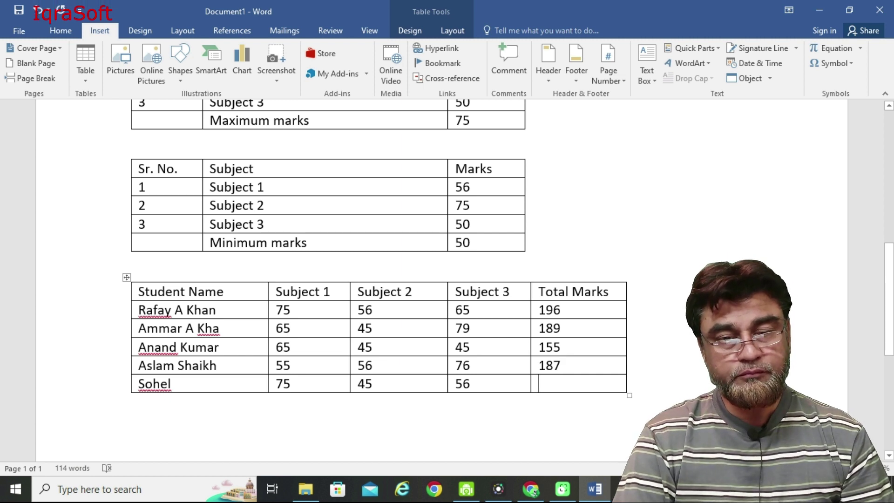
# Copy the total field into the last student's Total Marks cell and recalculate it to 176.
pyautogui.doubleClick(549, 365)
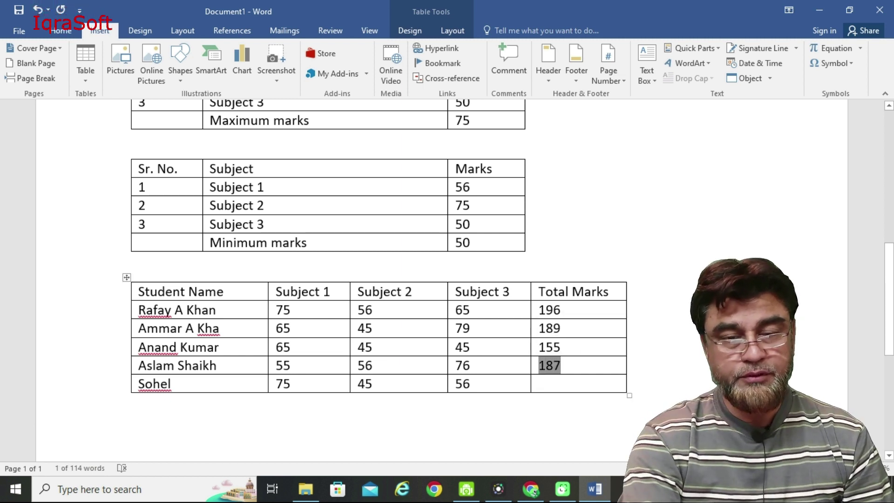
pyautogui.hotkey('ctrl', 'c')
pyautogui.click(539, 384)
pyautogui.hotkey('ctrl', 'v')
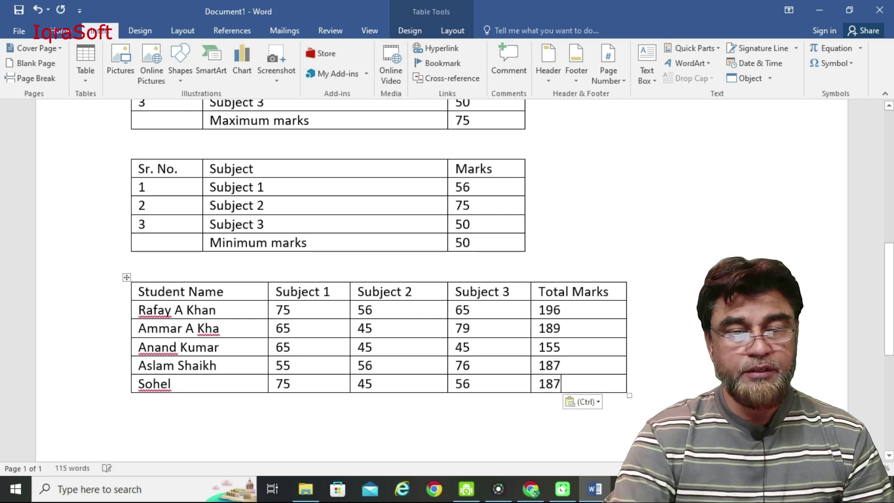
pyautogui.rightClick(549, 383)
pyautogui.click(585, 328)
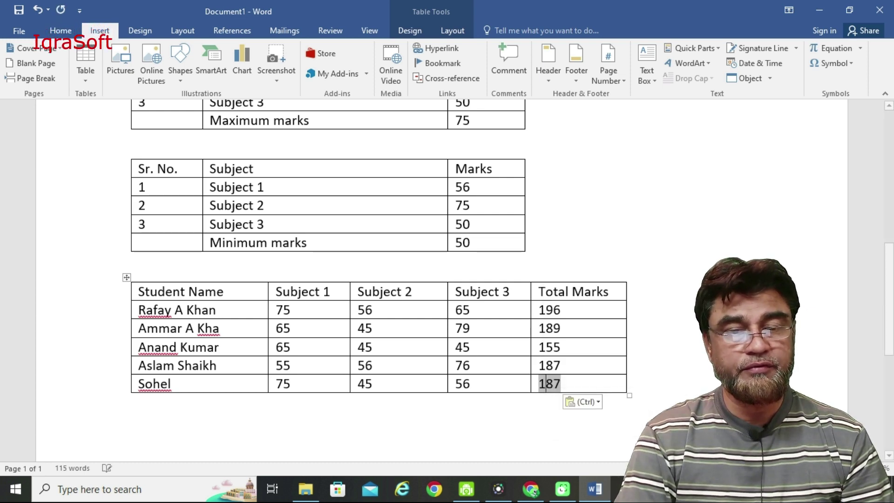
pyautogui.click(407, 146)
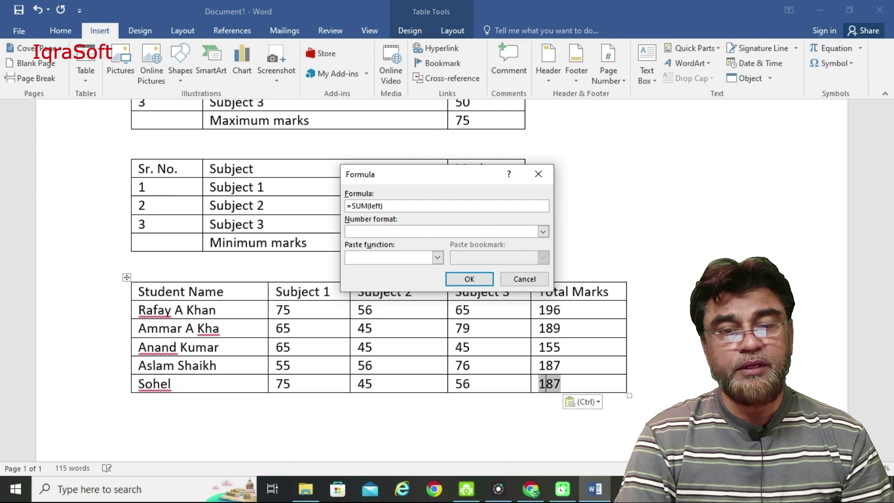
pyautogui.click(468, 276)
pyautogui.press('Down')
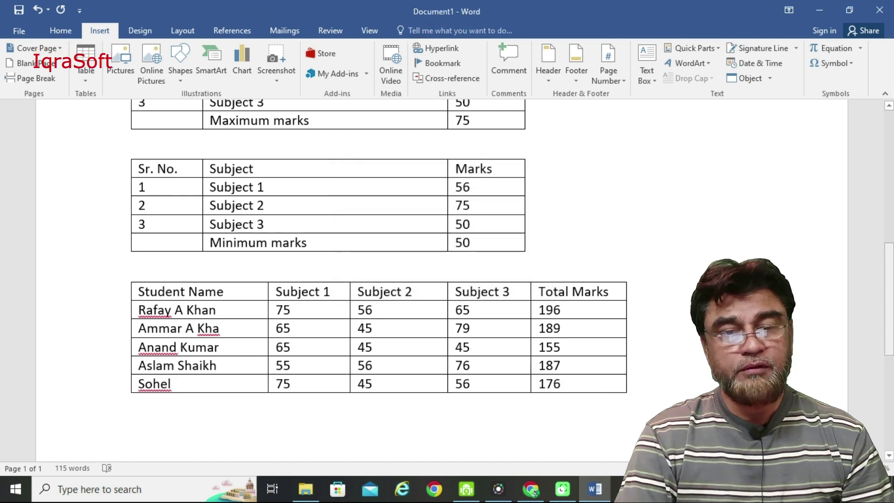
pyautogui.scroll(-3, 373, 280)
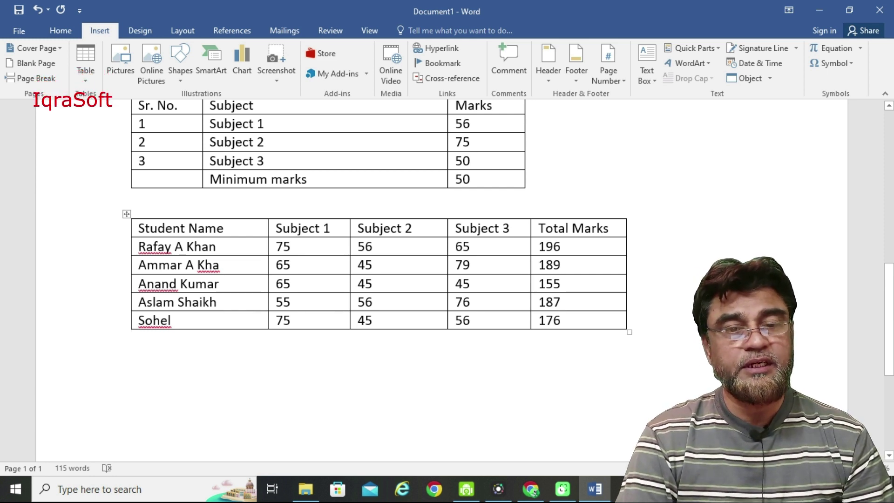
# Insert a column to the right of Total Marks and head it 'Per %'.
pyautogui.click(577, 218)
pyautogui.rightClick(591, 223)
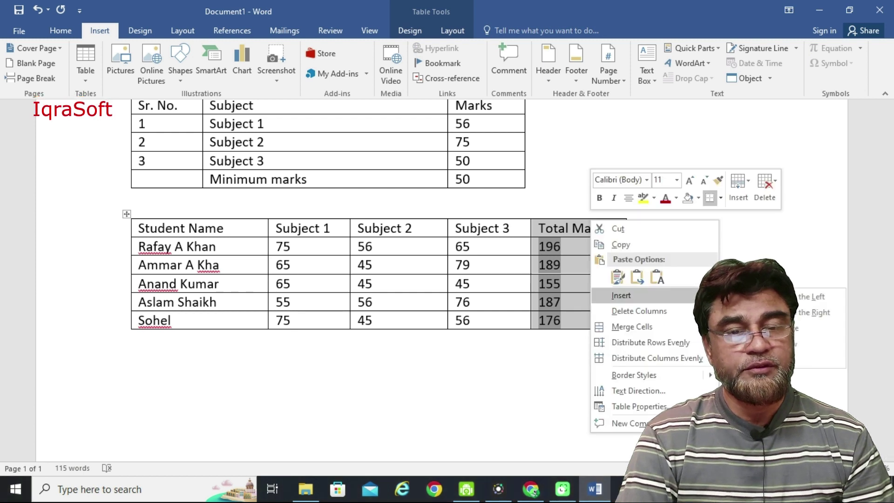
pyautogui.click(818, 312)
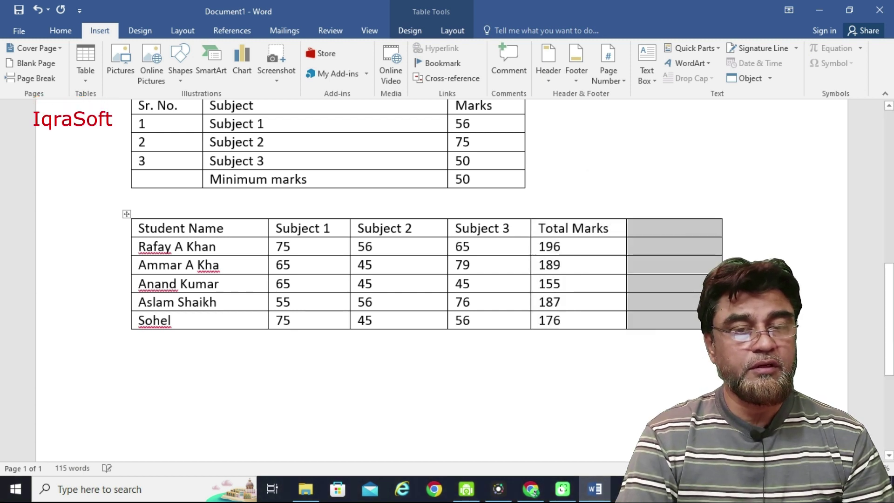
pyautogui.click(652, 228)
pyautogui.write('Per')
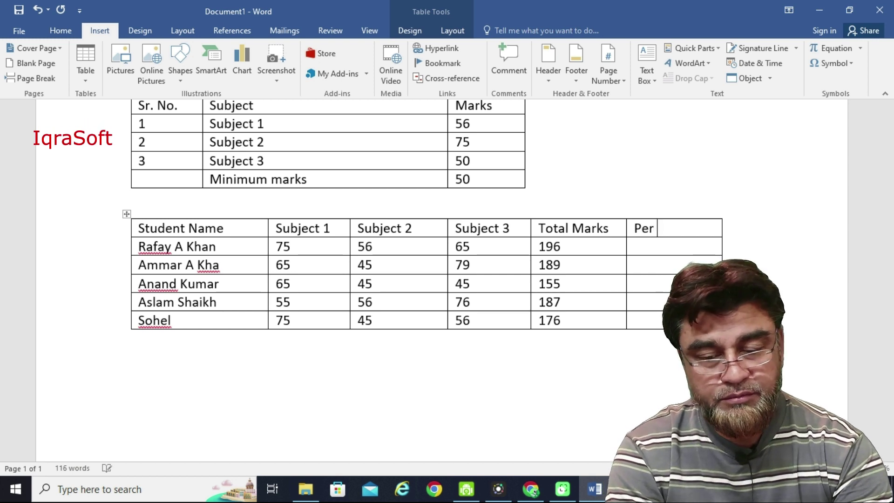
pyautogui.write(' %')
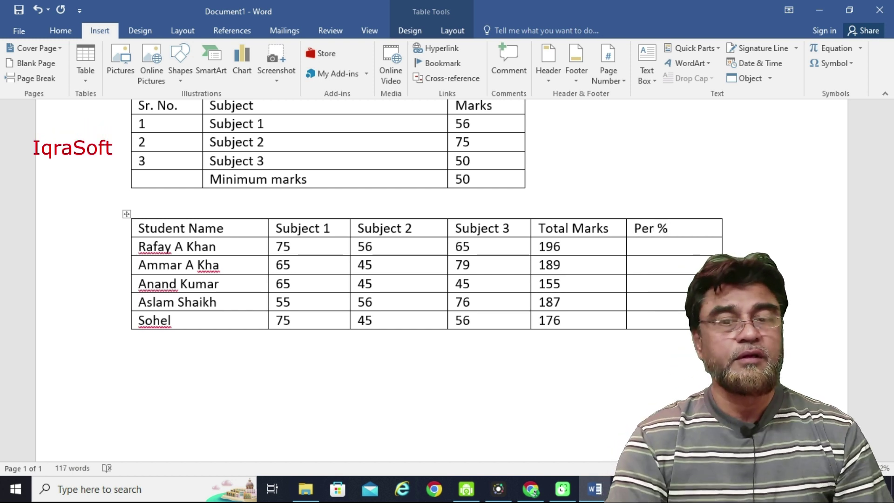
pyautogui.click(635, 246)
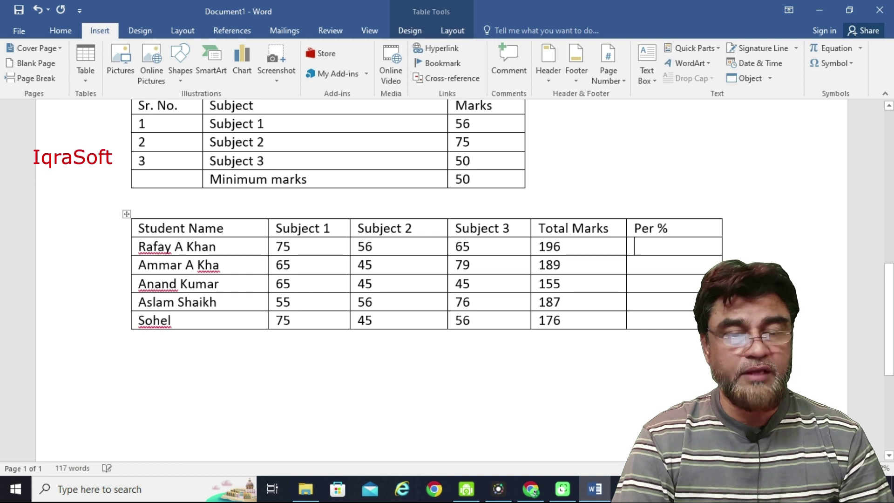
# Enter an { =average(left) } field in the first Per % cell and toggle it to show 98.
pyautogui.hotkey('ctrl', 'F9')
pyautogui.write('=average(')
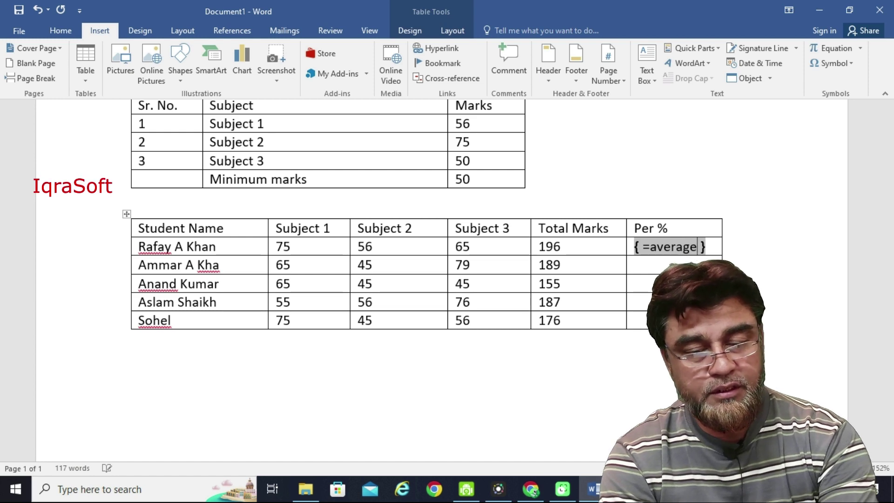
pyautogui.write('left)')
pyautogui.write(')')
pyautogui.scroll(2, 419, 242)
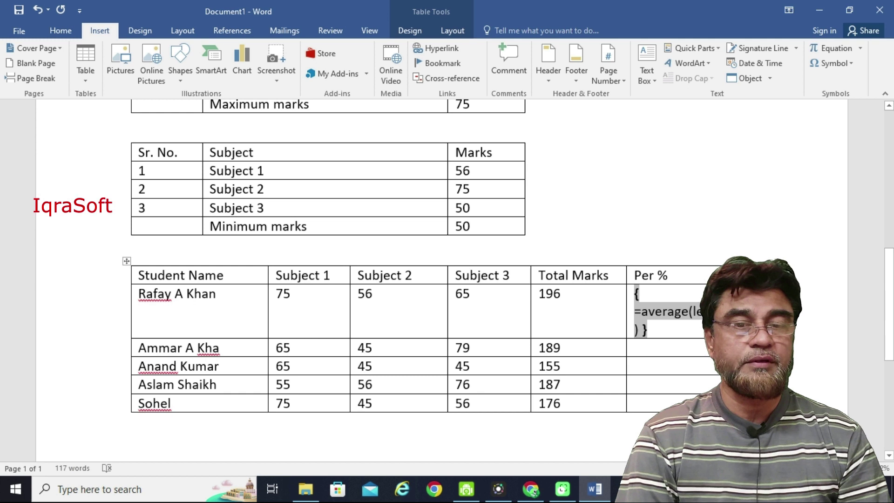
pyautogui.rightClick(656, 311)
pyautogui.click(693, 387)
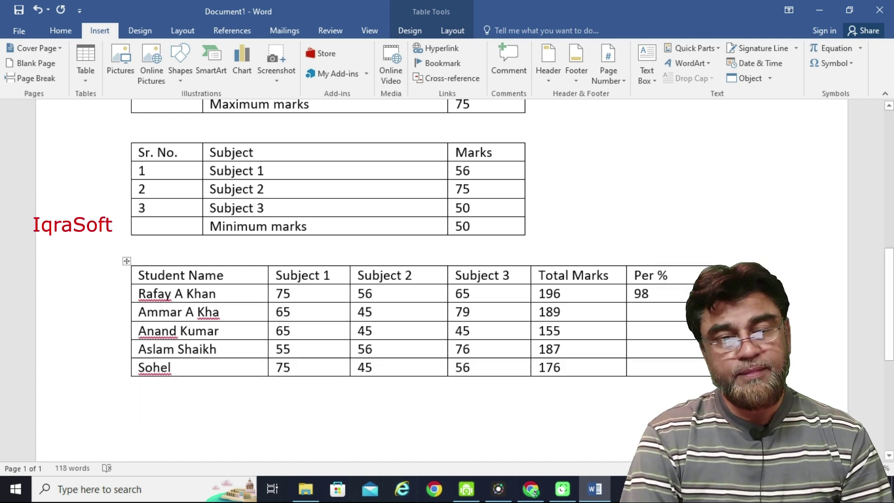
pyautogui.scroll(-2, 419, 242)
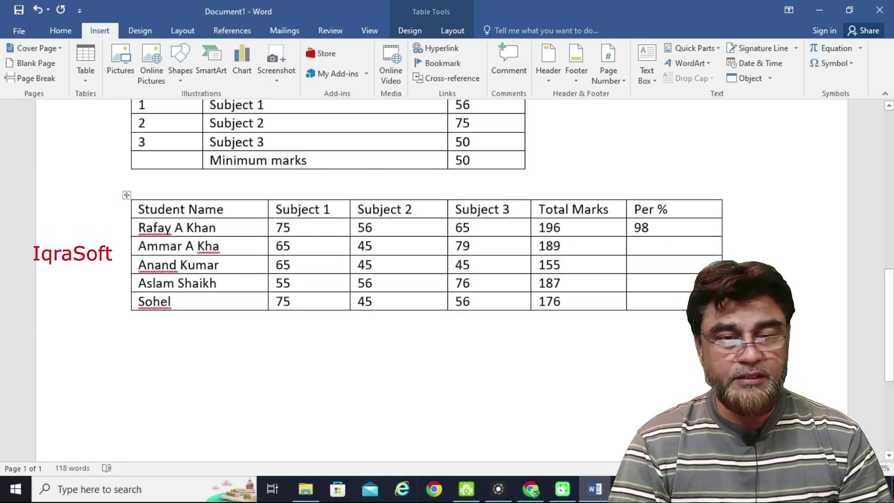
pyautogui.doubleClick(641, 227)
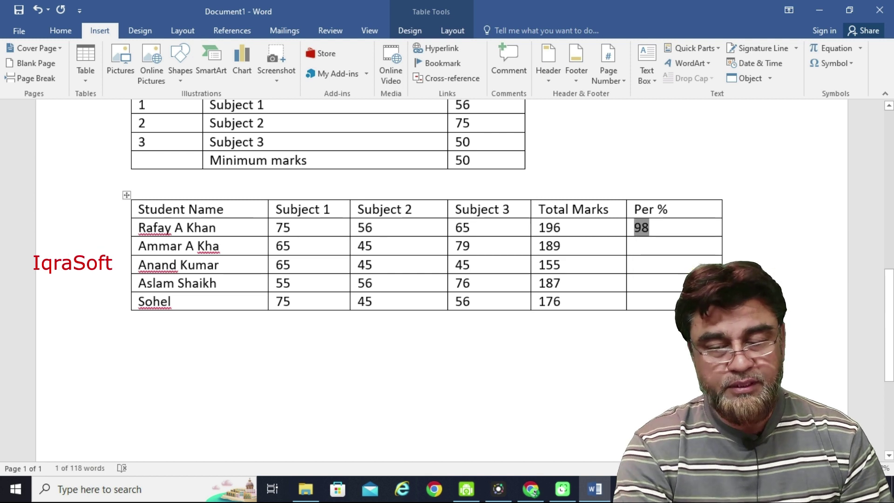
# Paste the copied average field into the remaining four Per % cells.
pyautogui.click(649, 228)
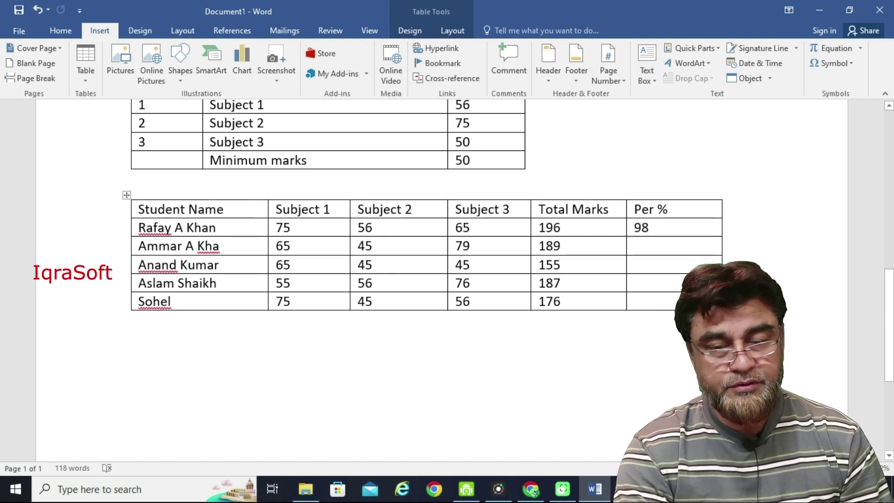
pyautogui.hotkey('ctrl', 'v')
pyautogui.hotkey('ctrl', 'v')
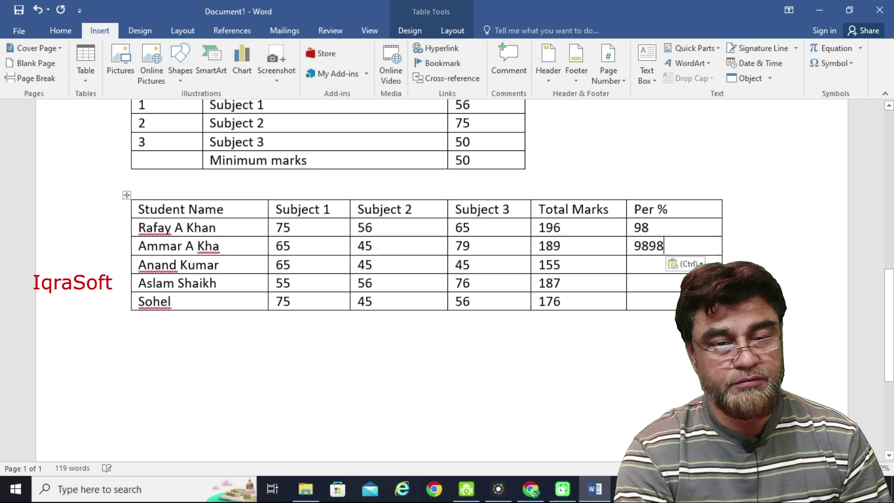
pyautogui.hotkey('ctrl', 'z')
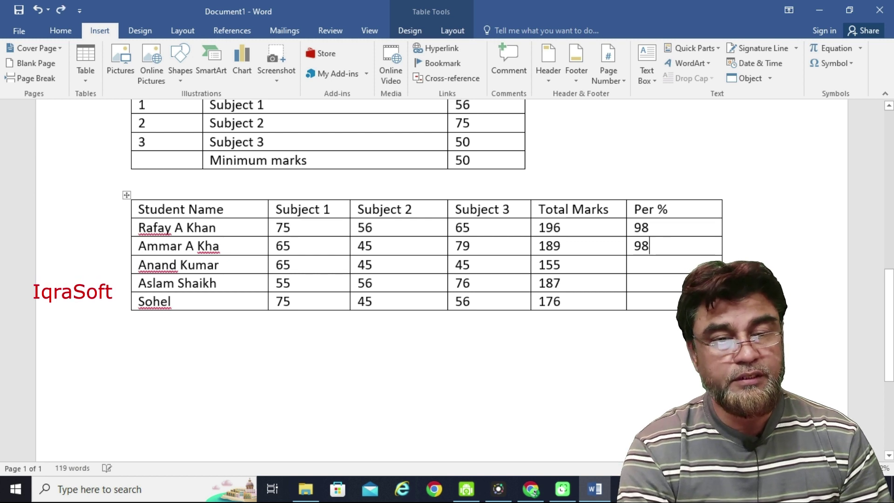
pyautogui.click(642, 265)
pyautogui.hotkey('ctrl', 'v')
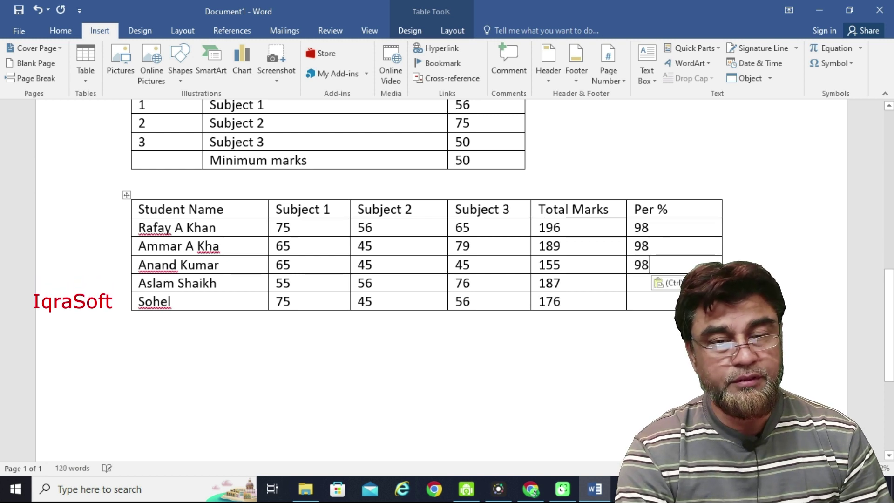
pyautogui.hotkey('ctrl', 'v')
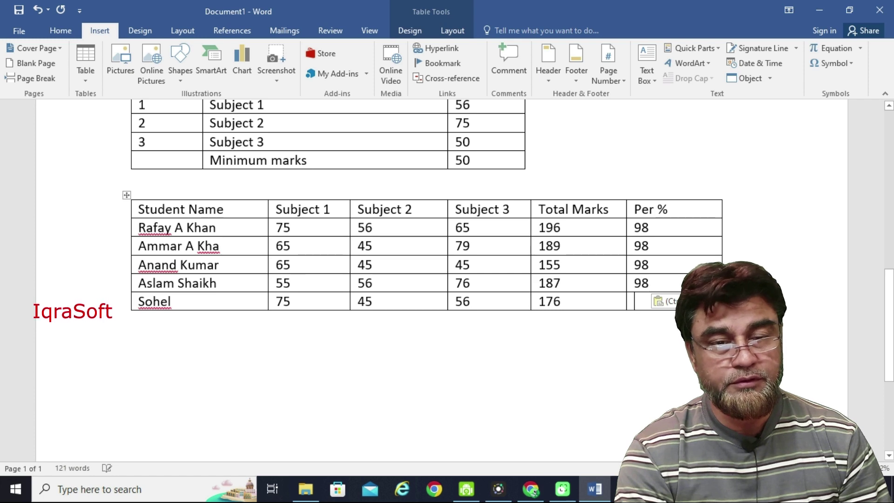
pyautogui.hotkey('ctrl', 'v')
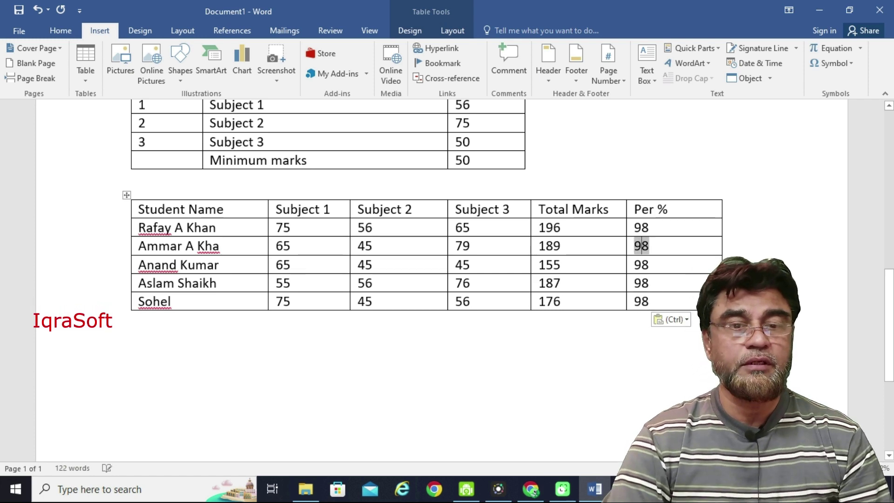
# Recalculate the second and third students' Per % fields to 94.5 and 77.5.
pyautogui.rightClick(642, 244)
pyautogui.click(680, 334)
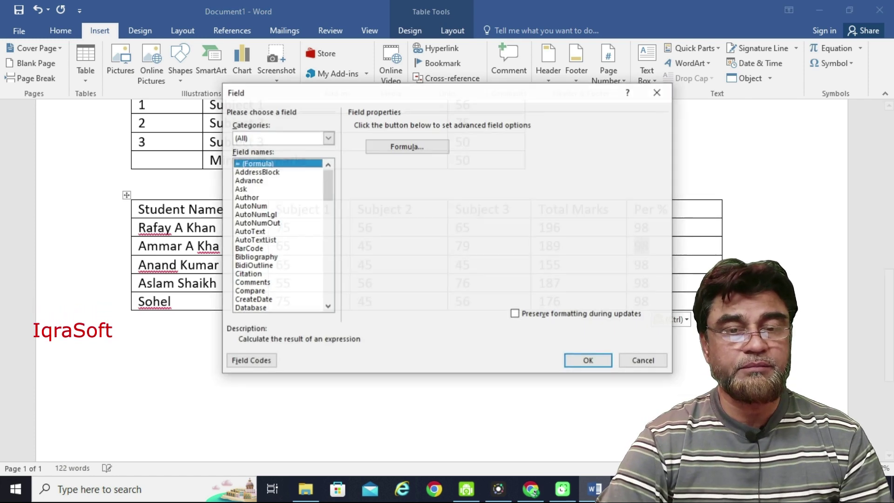
pyautogui.click(407, 148)
pyautogui.write('=average(left)')
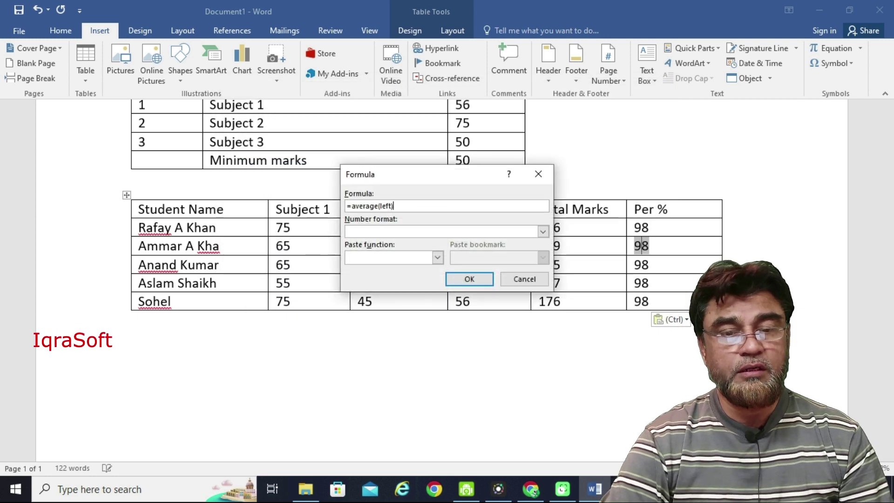
pyautogui.click(467, 279)
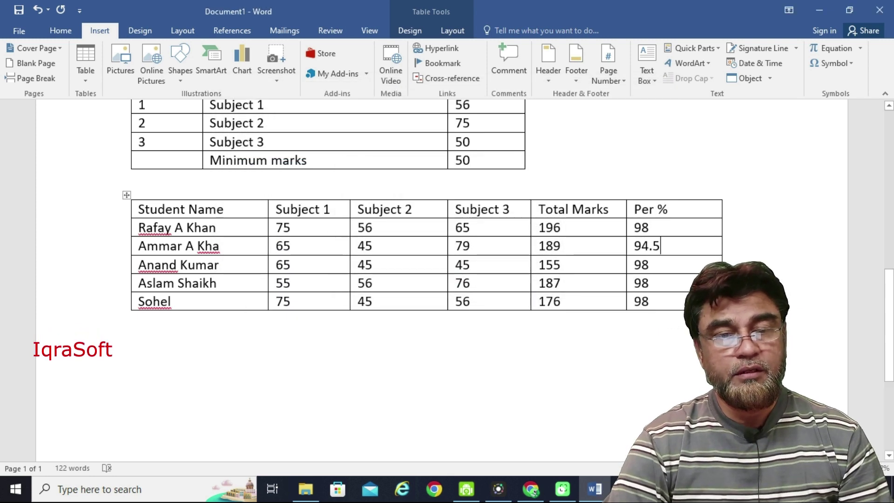
pyautogui.rightClick(637, 263)
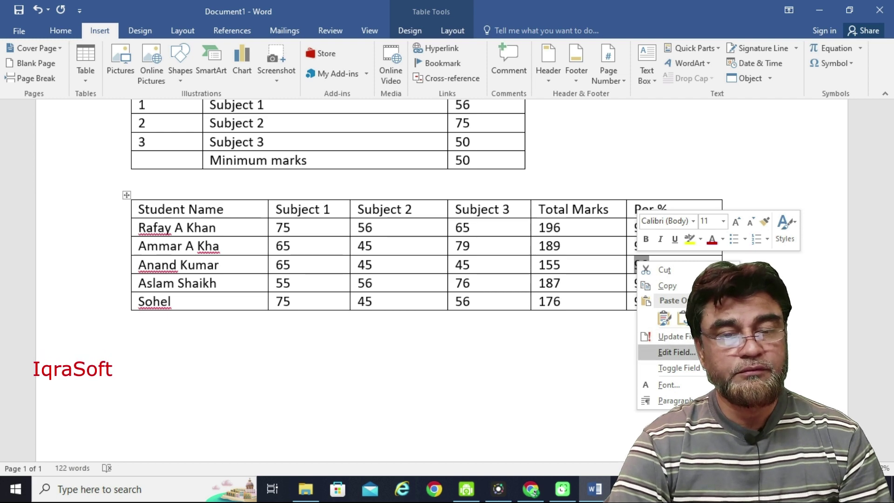
pyautogui.click(675, 352)
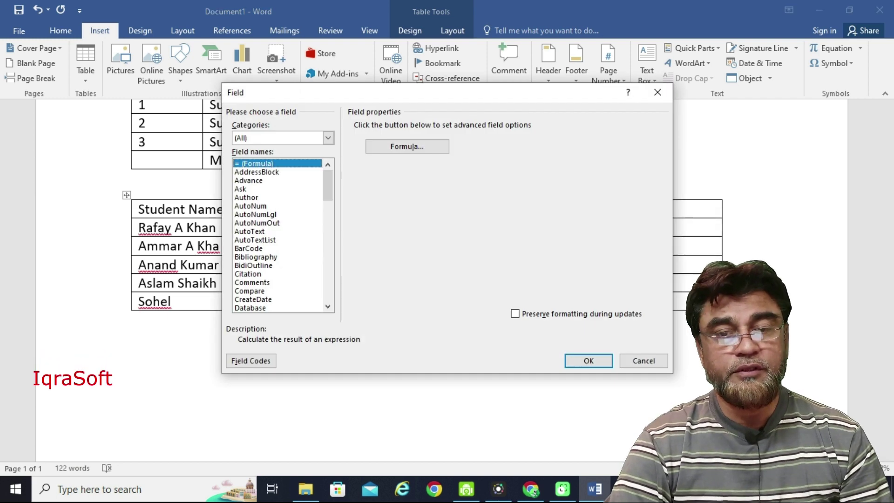
pyautogui.click(408, 146)
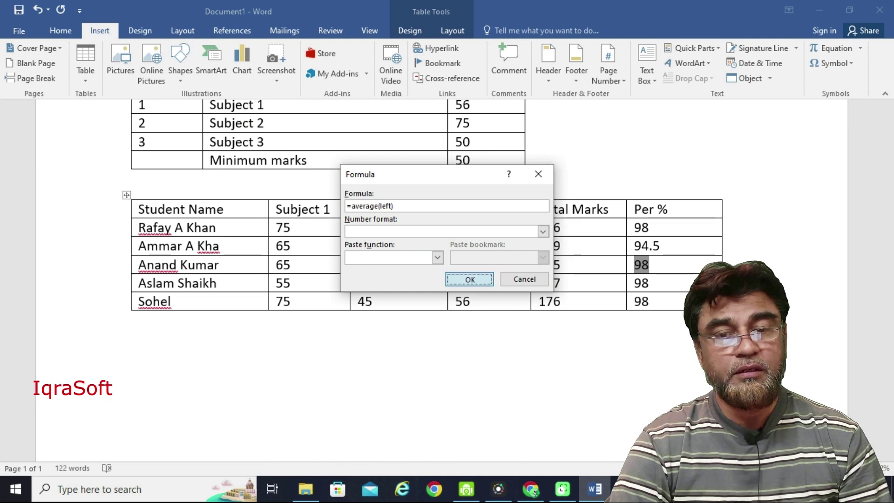
pyautogui.press('Return')
# Recalculate the fourth and fifth students' Per % fields to 93.5 and 88.
pyautogui.click(641, 282)
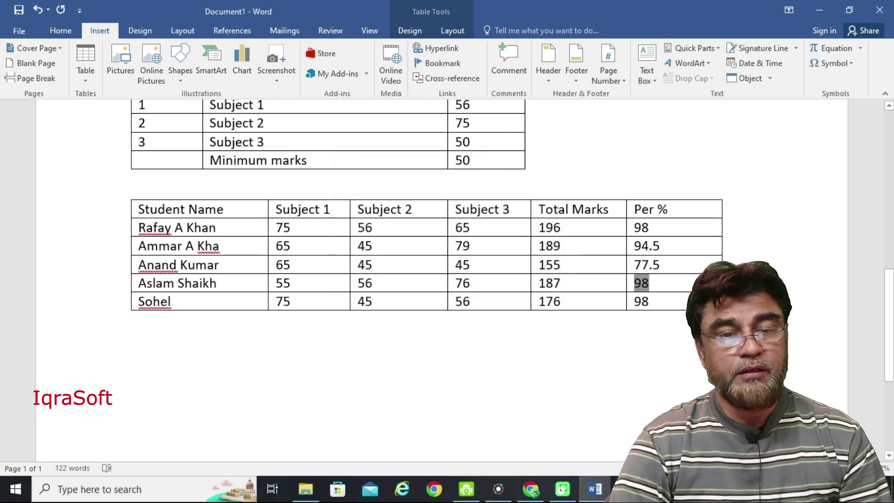
pyautogui.rightClick(641, 283)
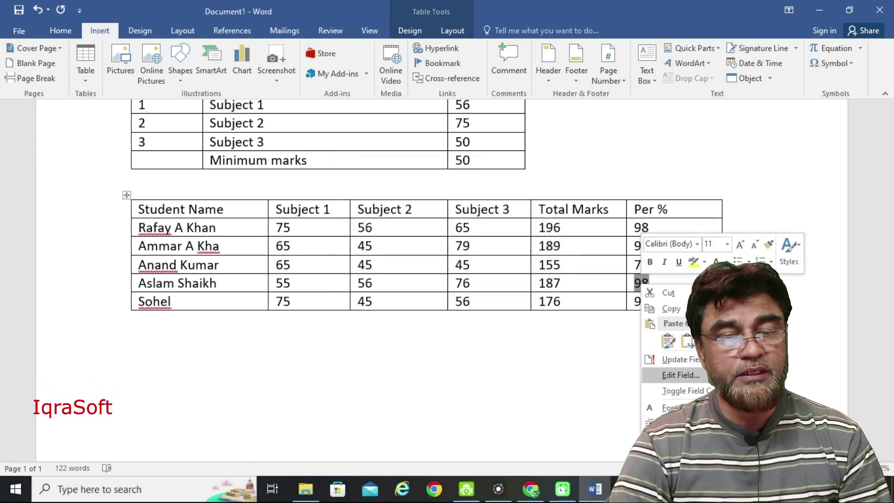
pyautogui.click(661, 373)
pyautogui.click(407, 146)
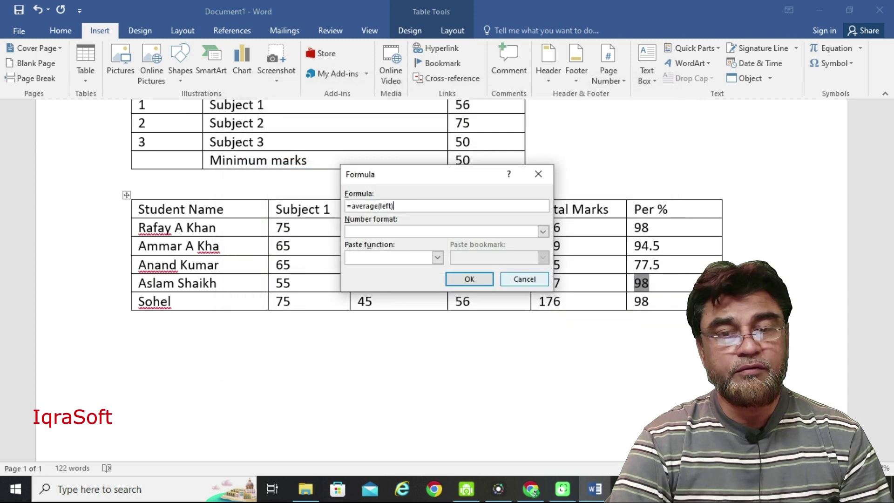
pyautogui.press('Return')
pyautogui.click(641, 301)
pyautogui.rightClick(641, 301)
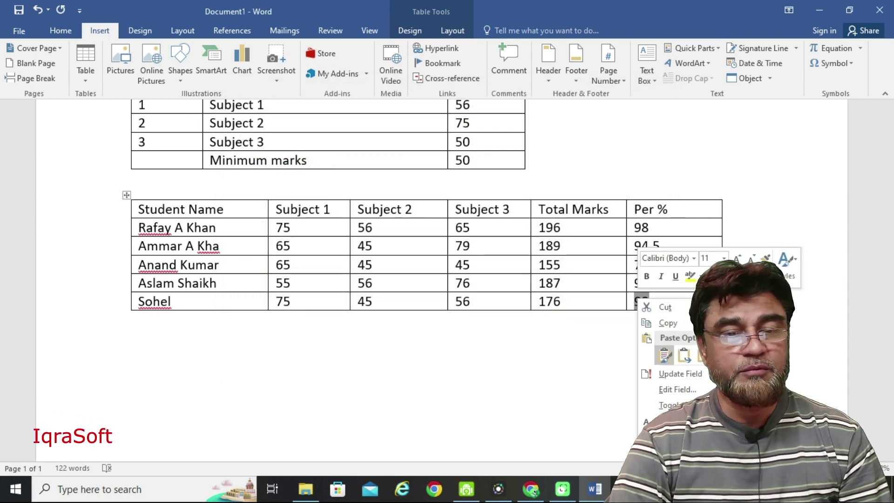
pyautogui.click(677, 389)
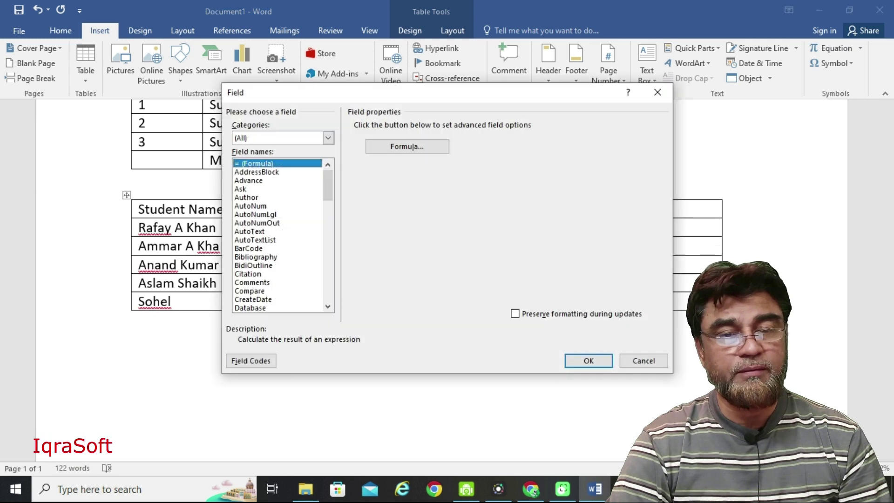
pyautogui.click(407, 146)
pyautogui.write('=average(left)')
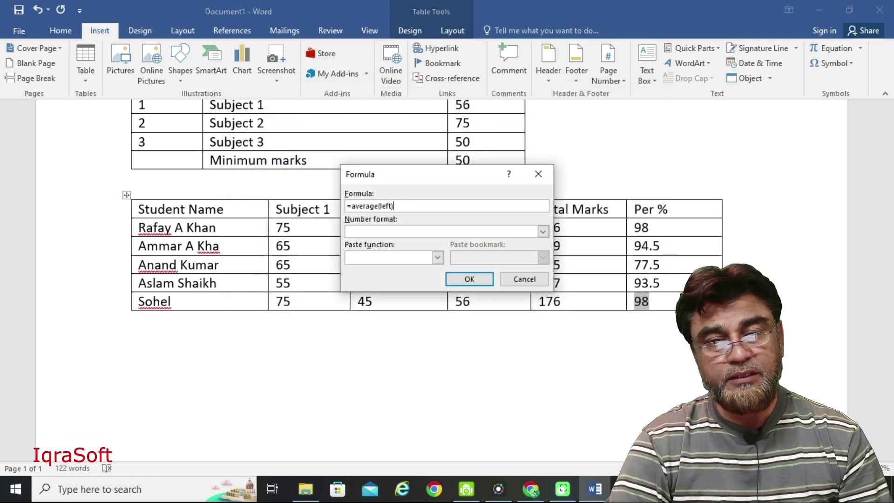
pyautogui.press('Return')
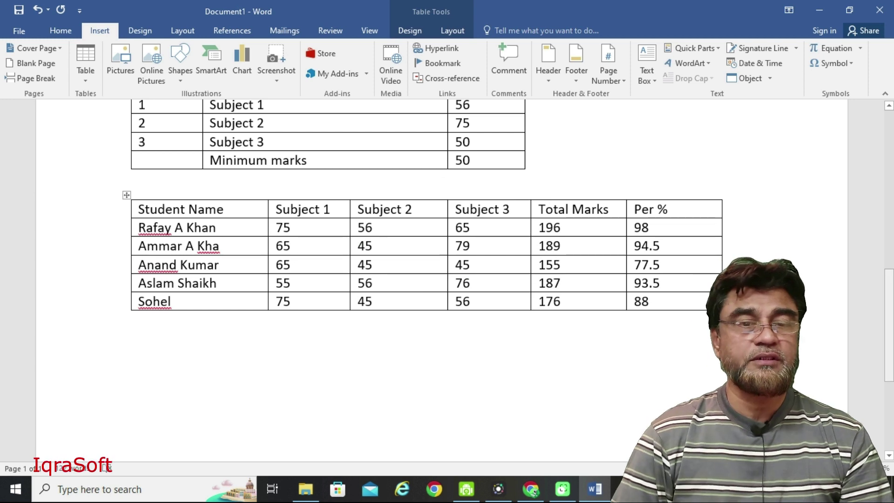
# Scroll through the document to review the completed Total Marks and Per % tables.
pyautogui.scroll(2, 325, 280)
pyautogui.scroll(3, 326, 279)
pyautogui.scroll(3, 326, 280)
pyautogui.scroll(2, 326, 280)
pyautogui.scroll(-3, 326, 280)
pyautogui.scroll(-2, 326, 280)
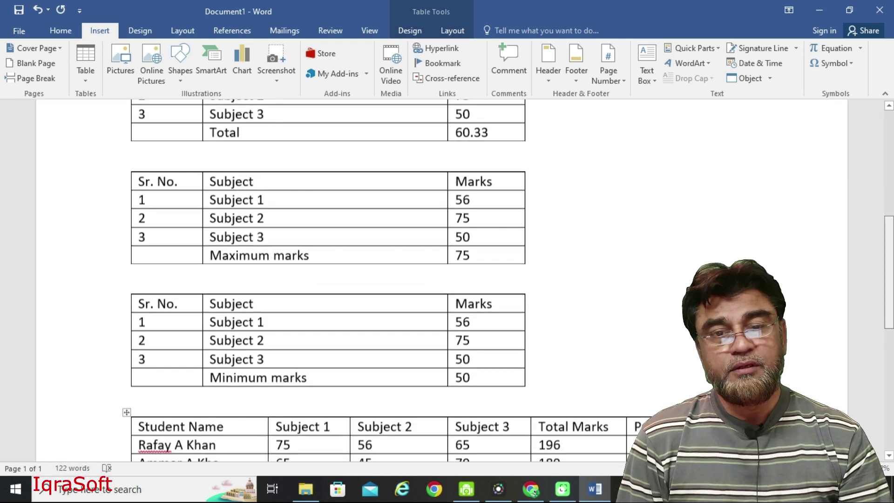
pyautogui.scroll(-3, 326, 279)
pyautogui.scroll(1, 326, 279)
pyautogui.scroll(1, 326, 280)
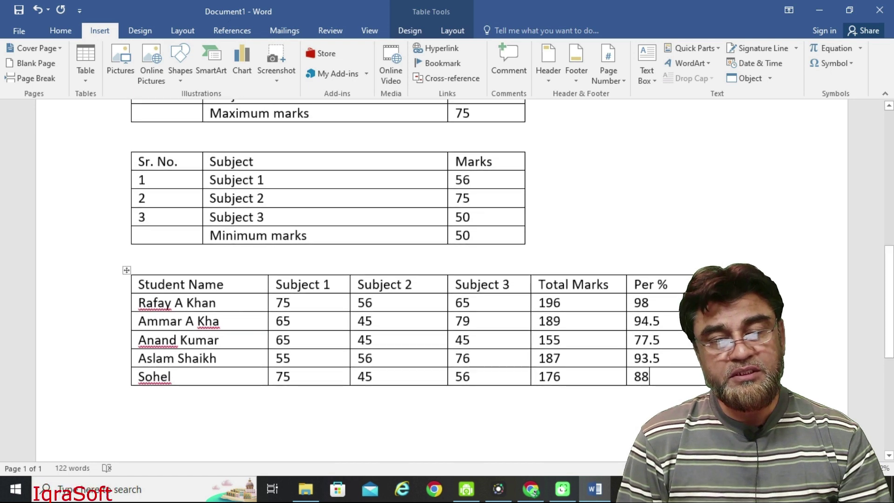